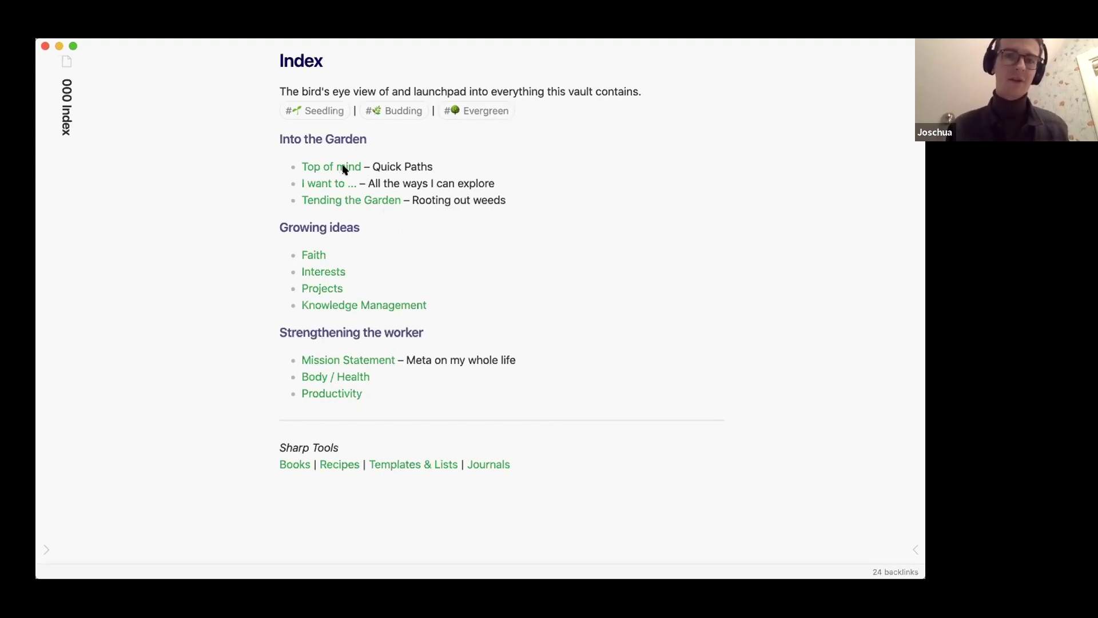
Open the Tending the Garden note in a new pane beside the Index.
mouse_move(345, 166)
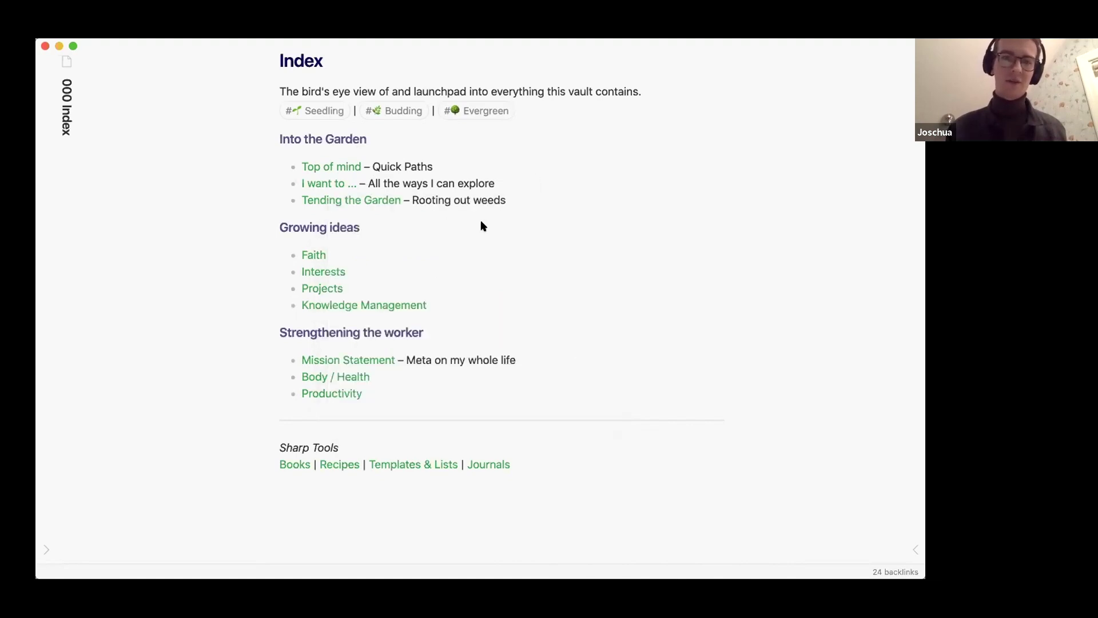
mouse_move(386, 201)
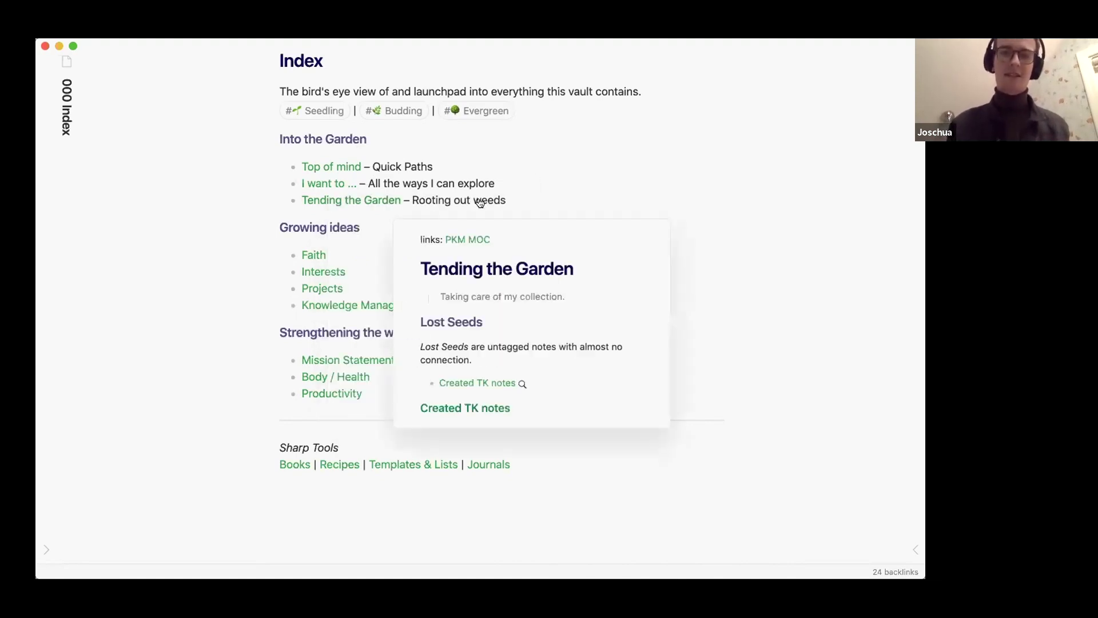
left_click(479, 202)
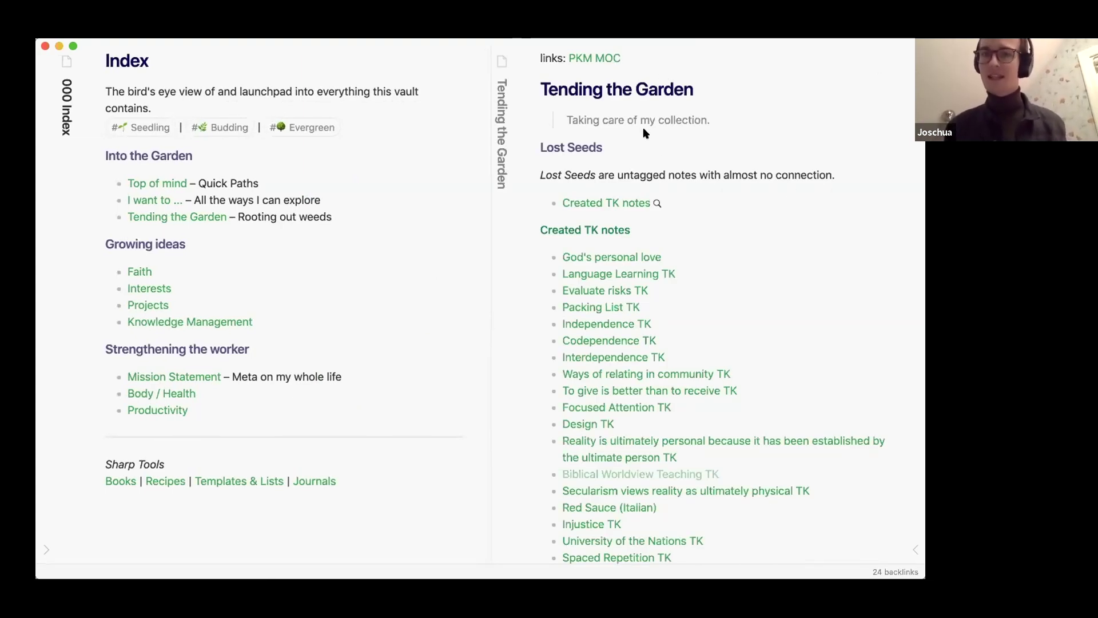
left_click(698, 163)
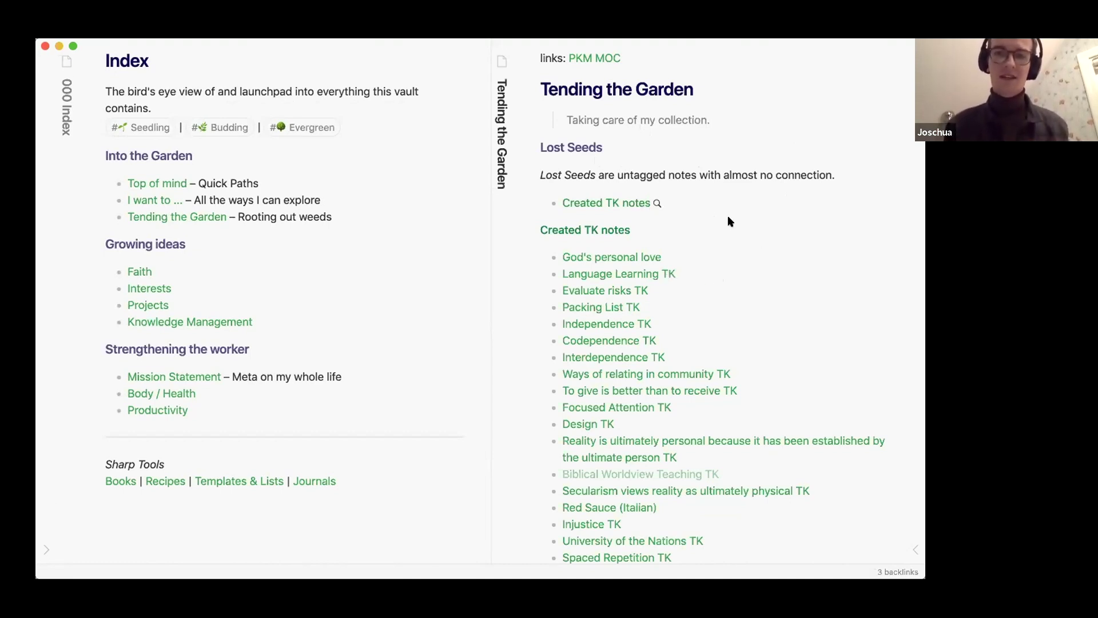
List all notes with TK in their name, then hide the search panel and scroll the note.
left_click(638, 205)
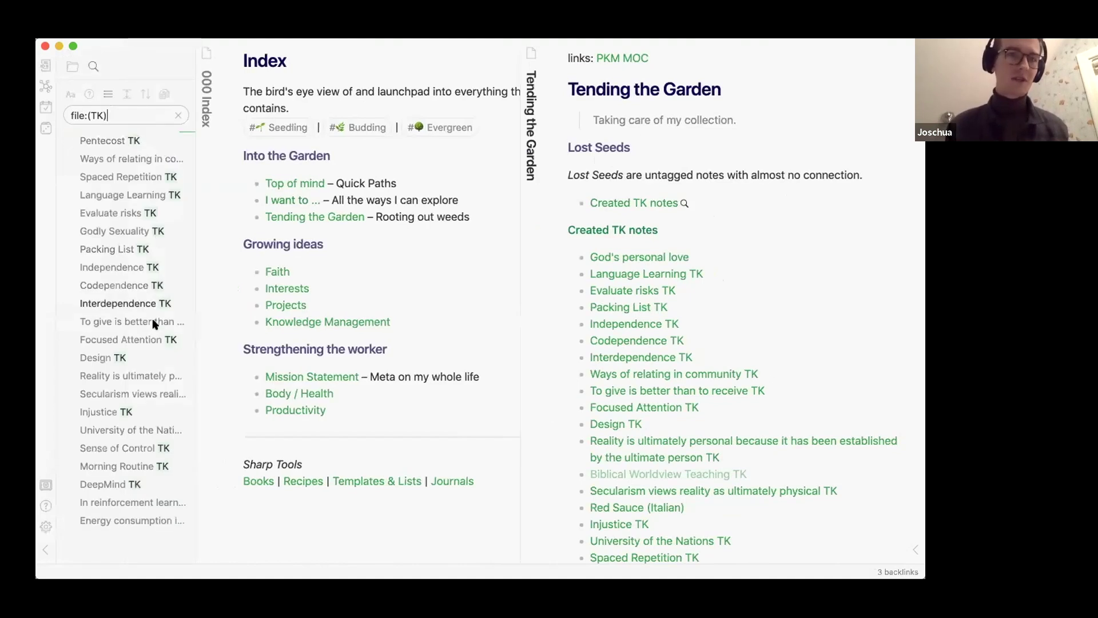
scroll(773, 245, "down", 2)
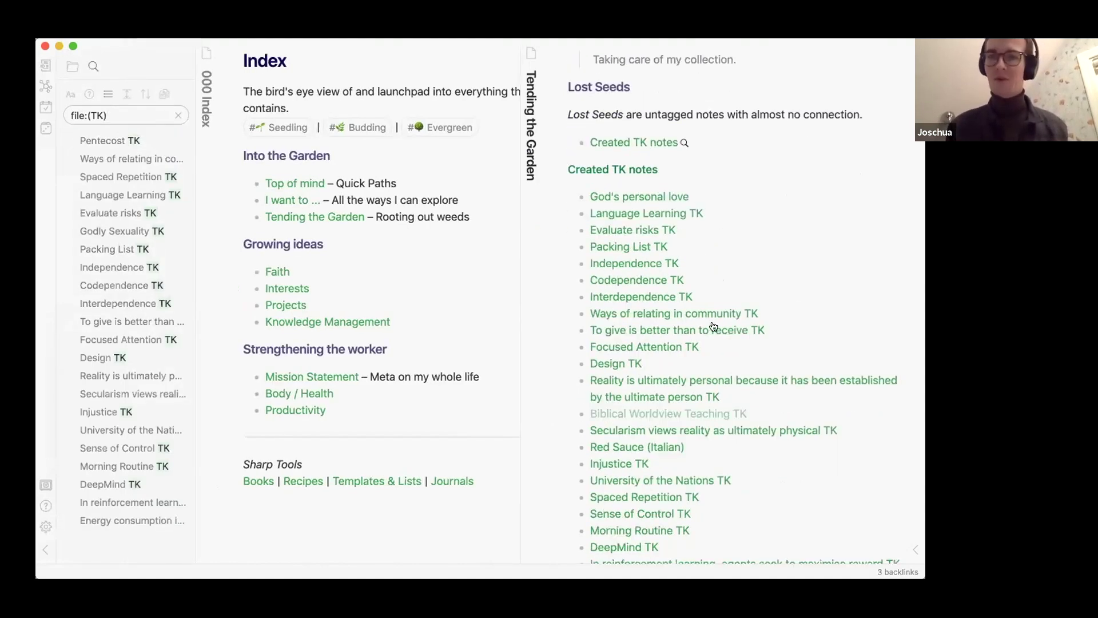
scroll(809, 300, "down", 3)
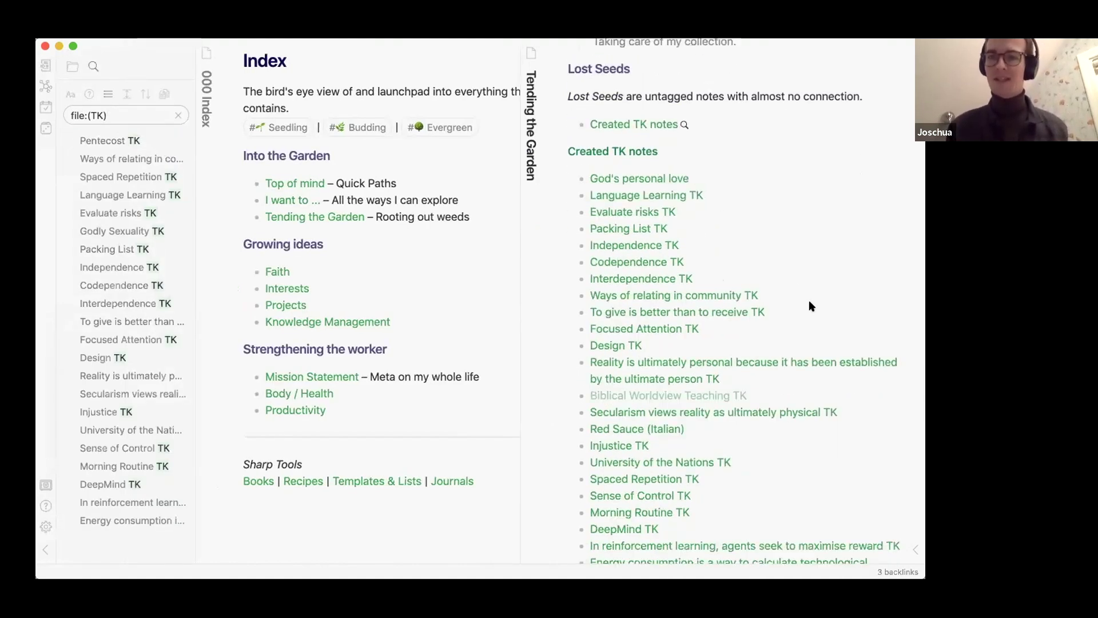
left_click(46, 550)
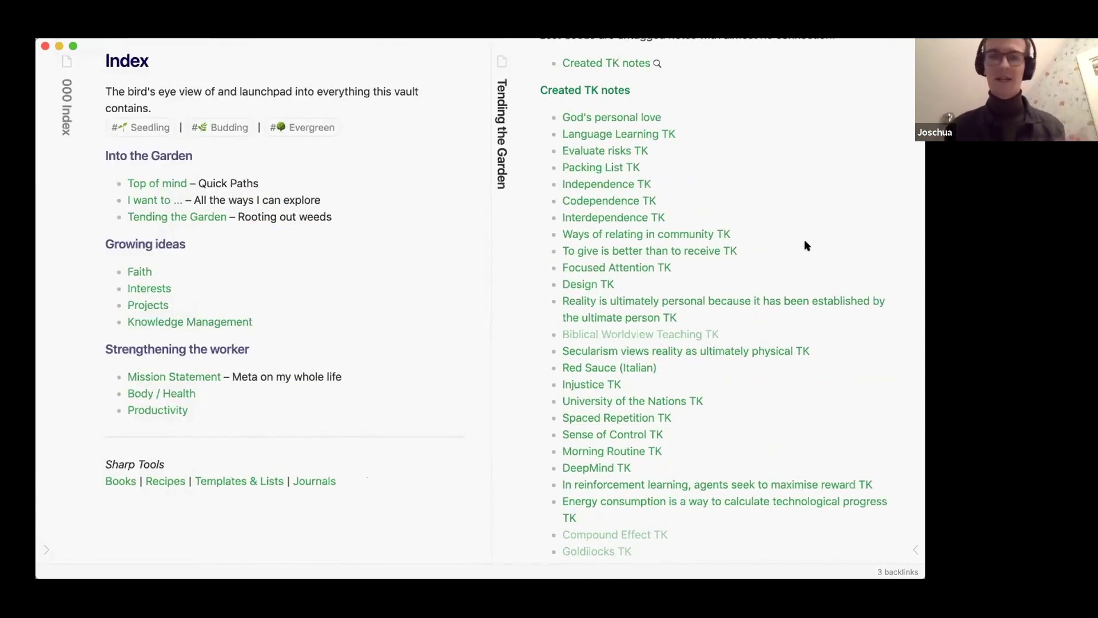
scroll(828, 274, "down", 10)
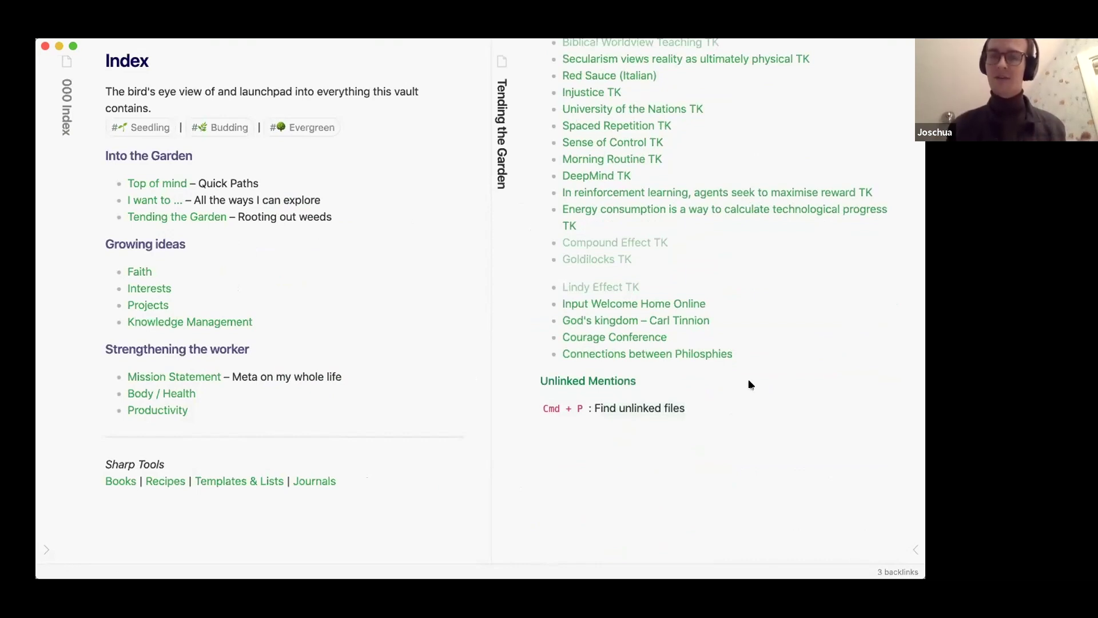
scroll(824, 241, "up", 15)
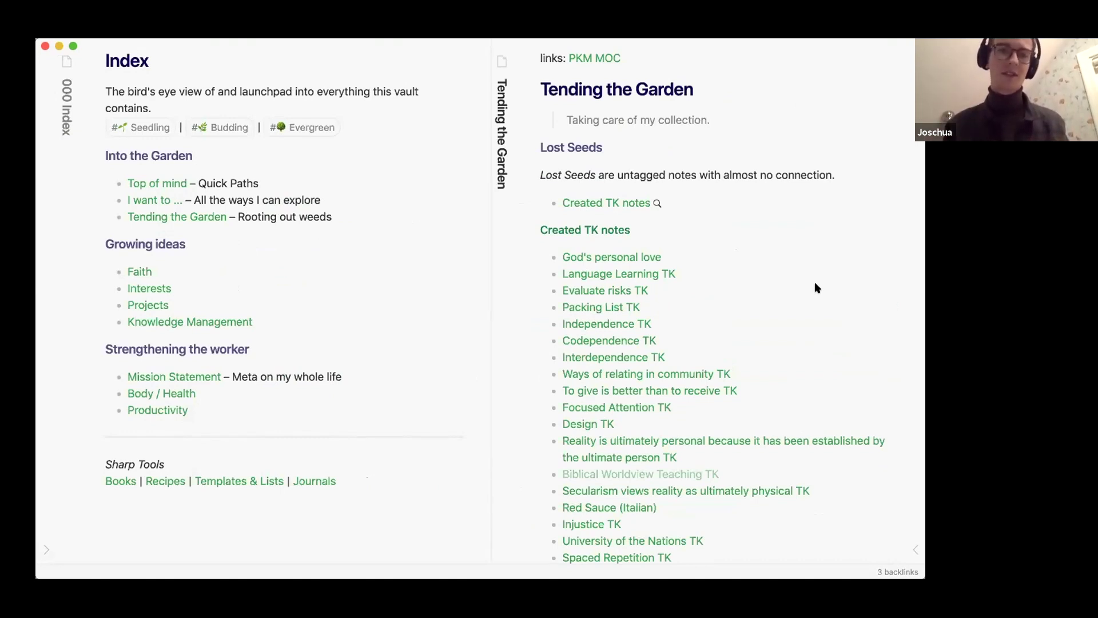
Close Tending the Garden, glance at the 'I want to …' note beside the Index, then close it.
key("super+w")
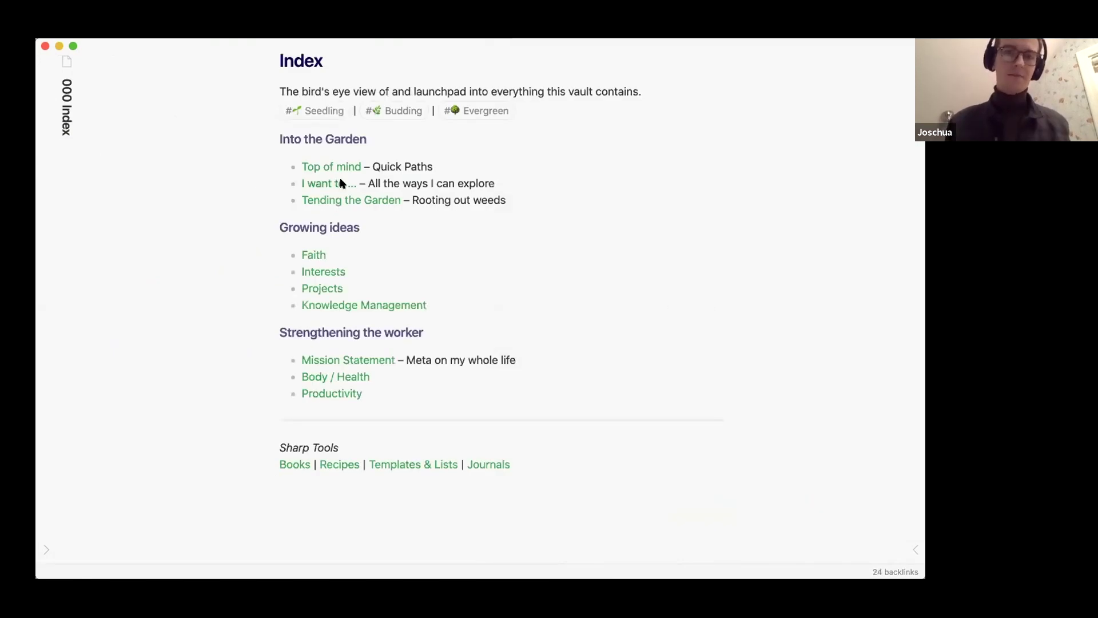
left_click(341, 183)
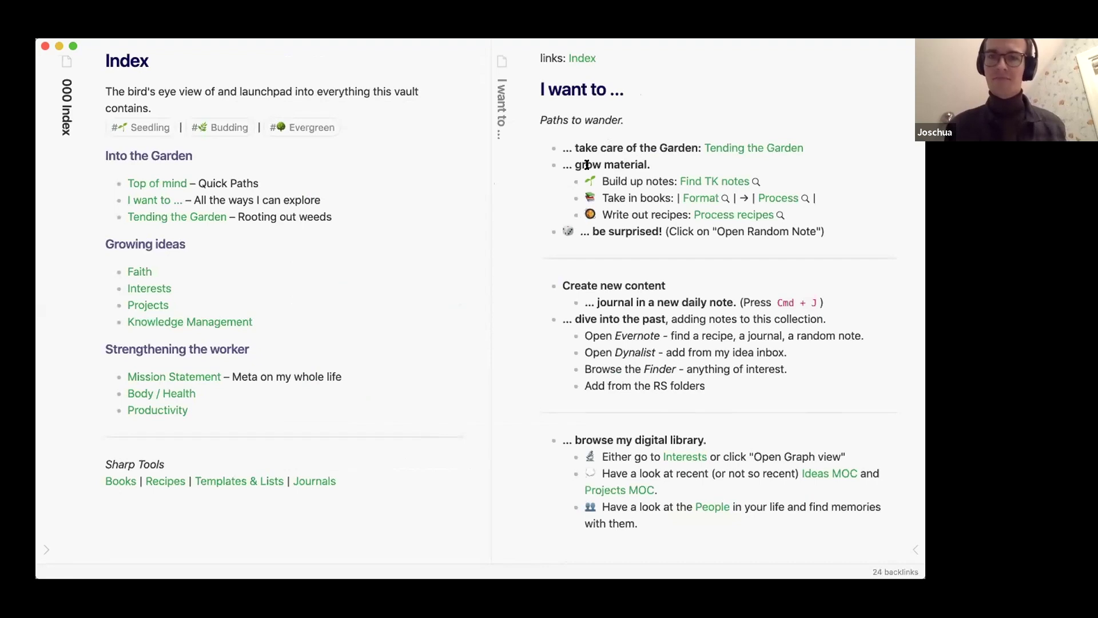
mouse_move(709, 148)
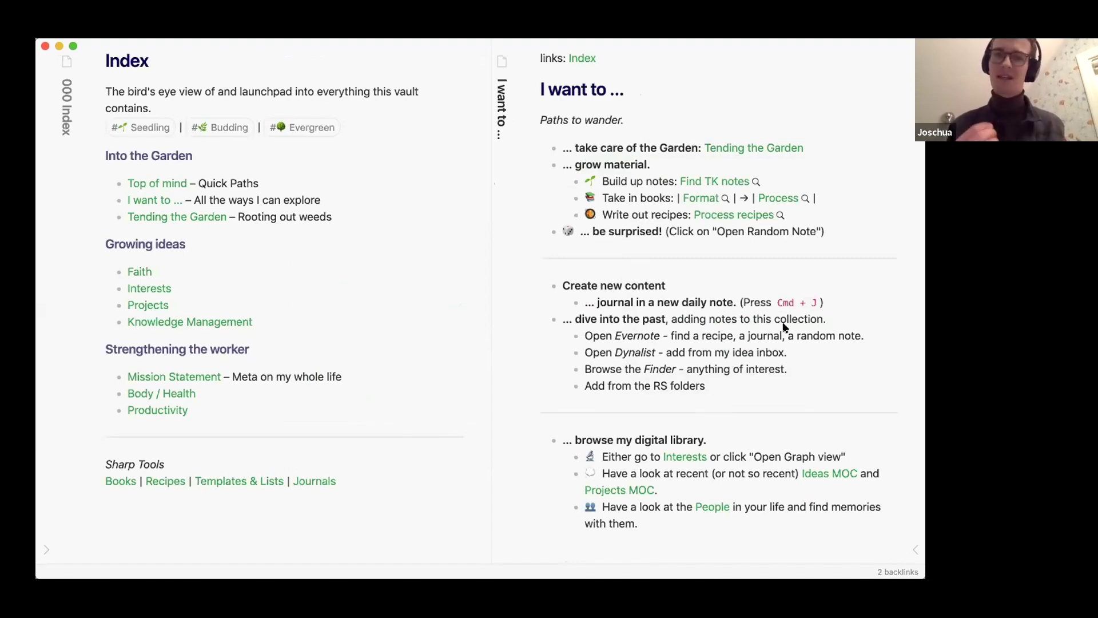
key("super+w")
scroll(468, 249, "down", 1)
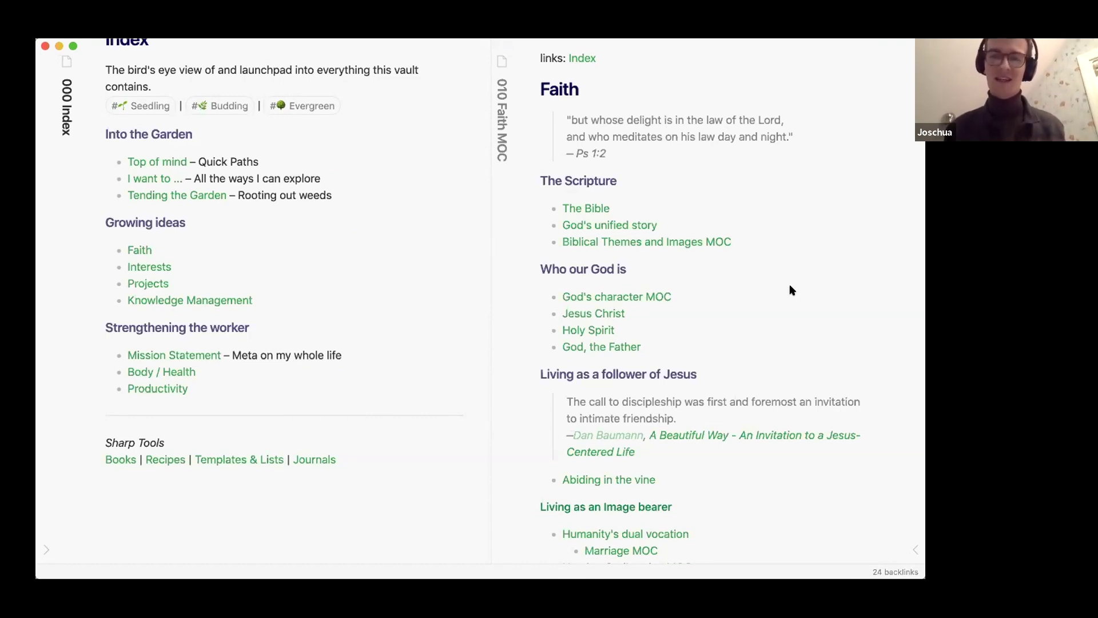
scroll(792, 290, "down", 1)
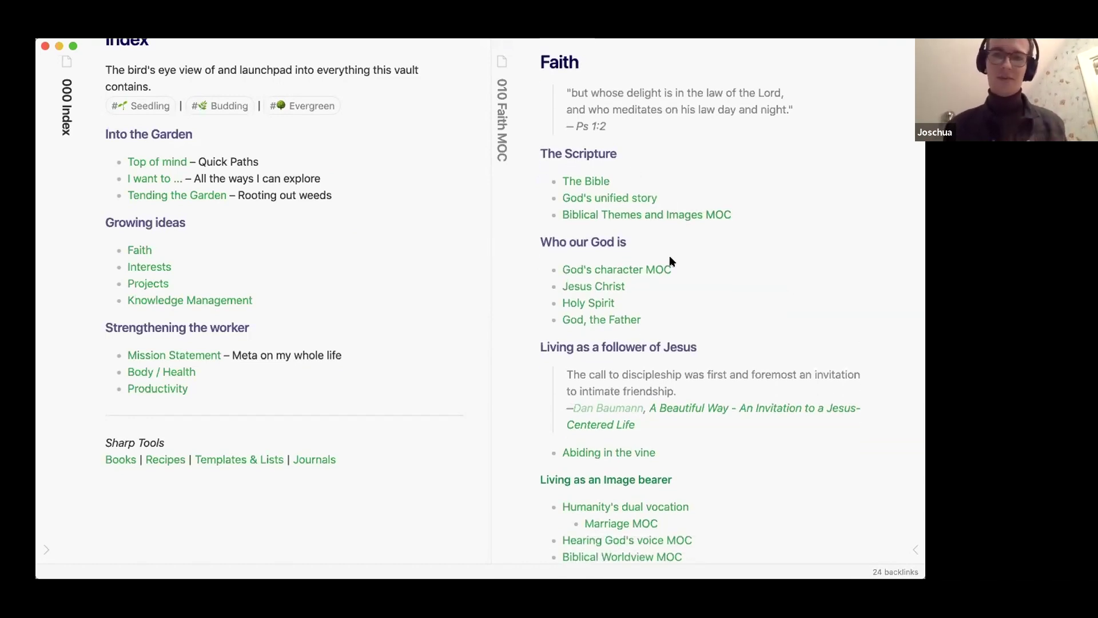
scroll(704, 254, "down", 1)
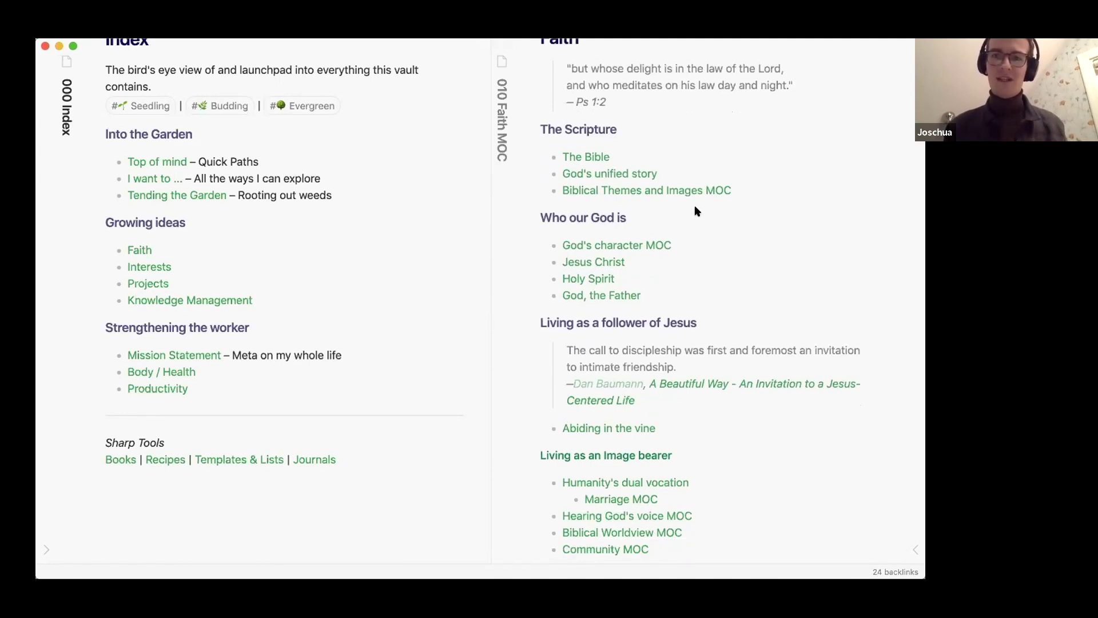
left_click(588, 156)
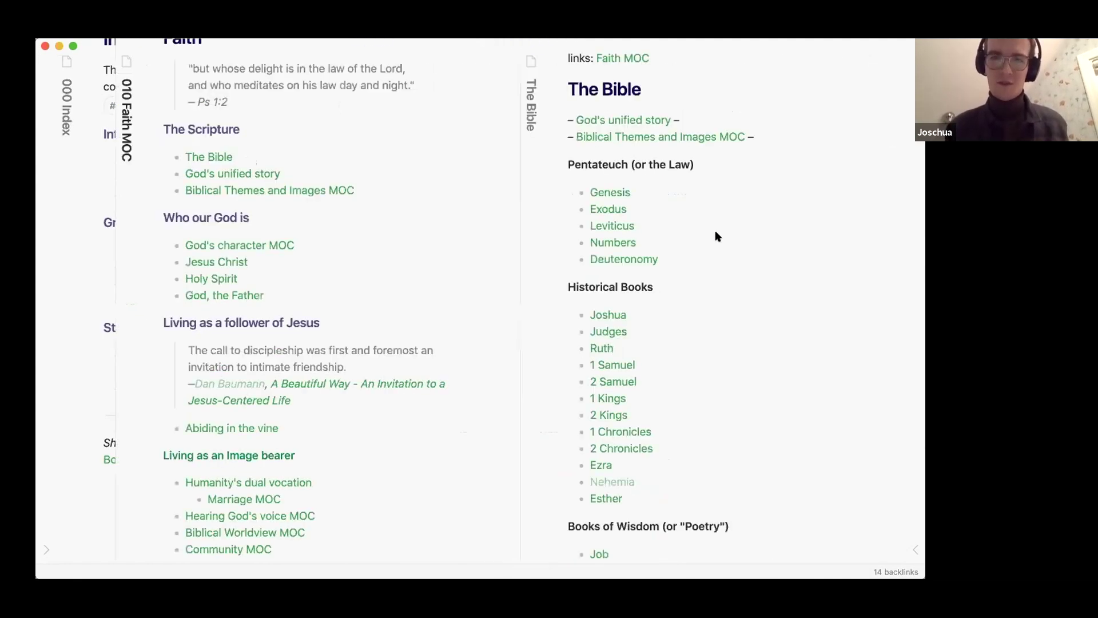
mouse_move(611, 194)
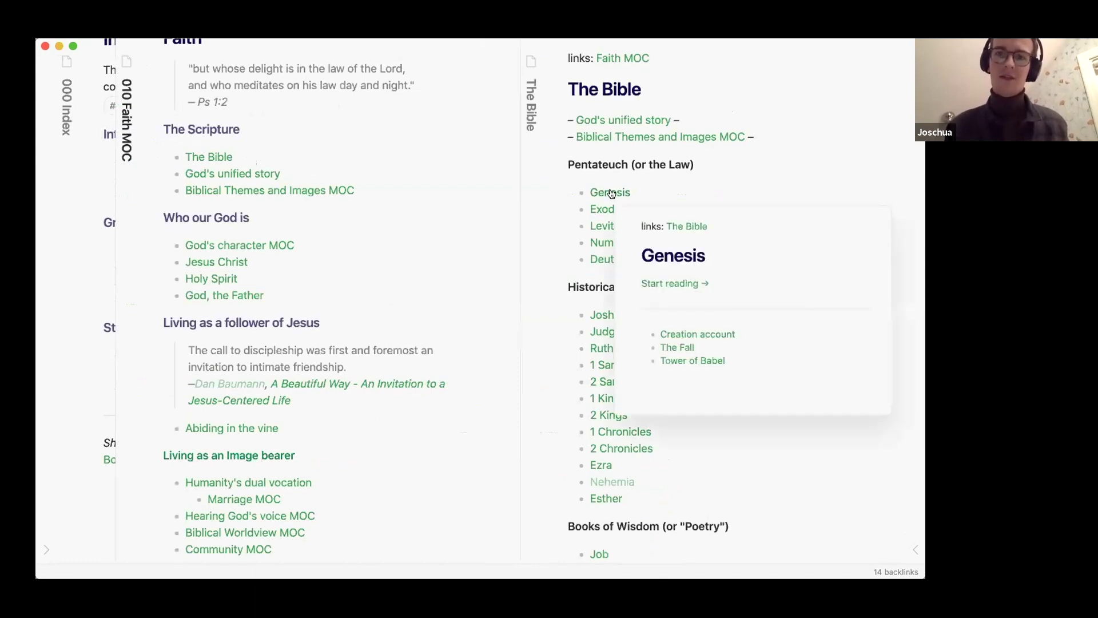
left_click(612, 194)
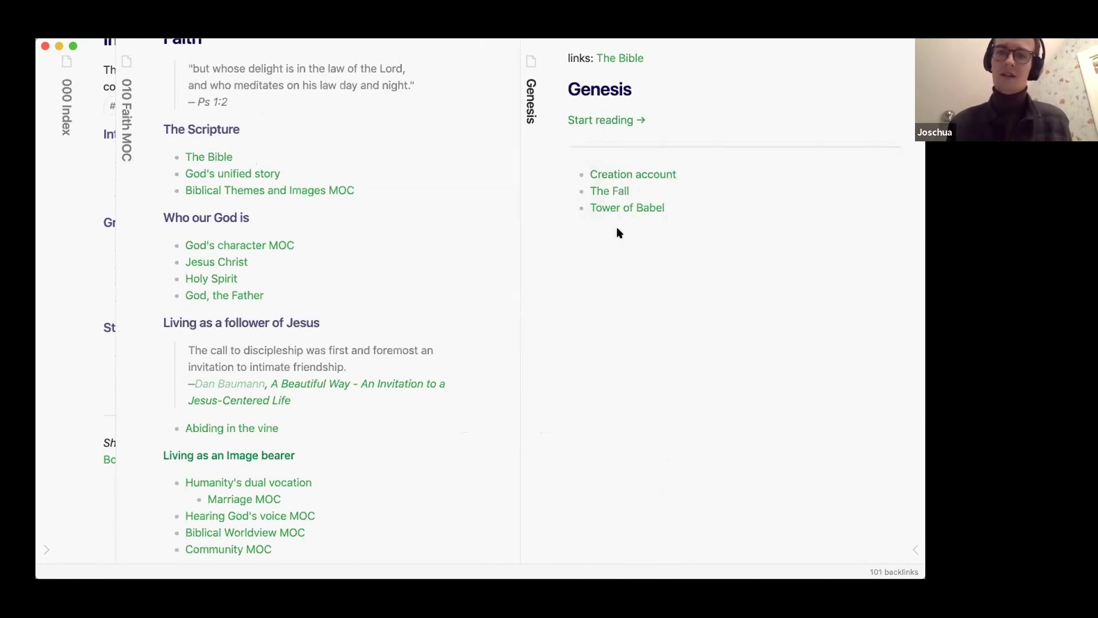
mouse_move(657, 175)
scroll(842, 278, "down", 1)
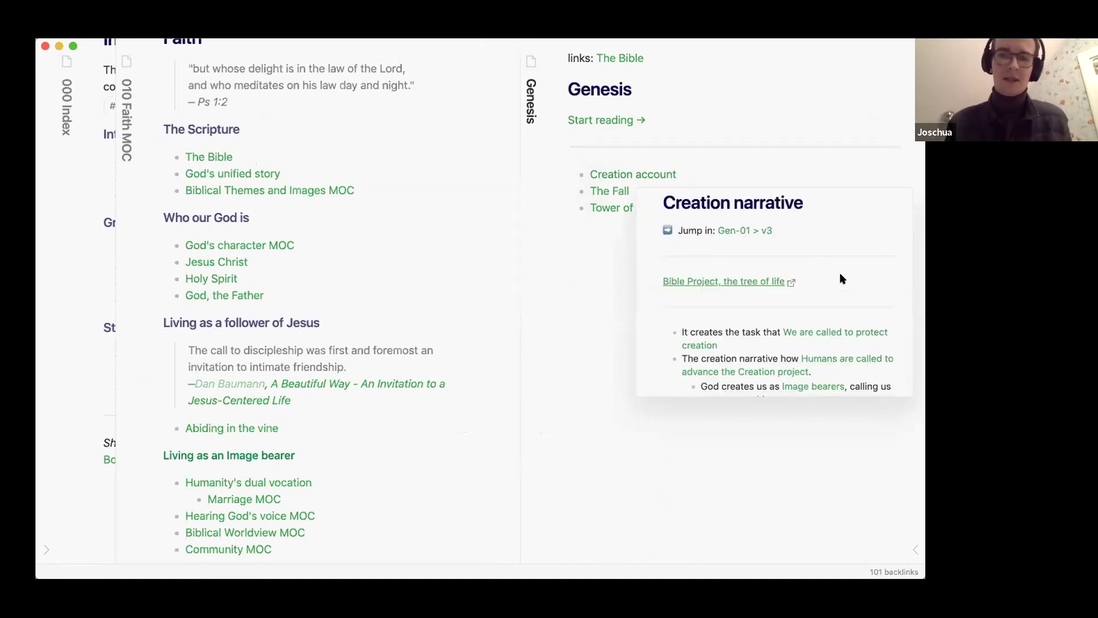
scroll(842, 279, "down", 1)
left_click(609, 120)
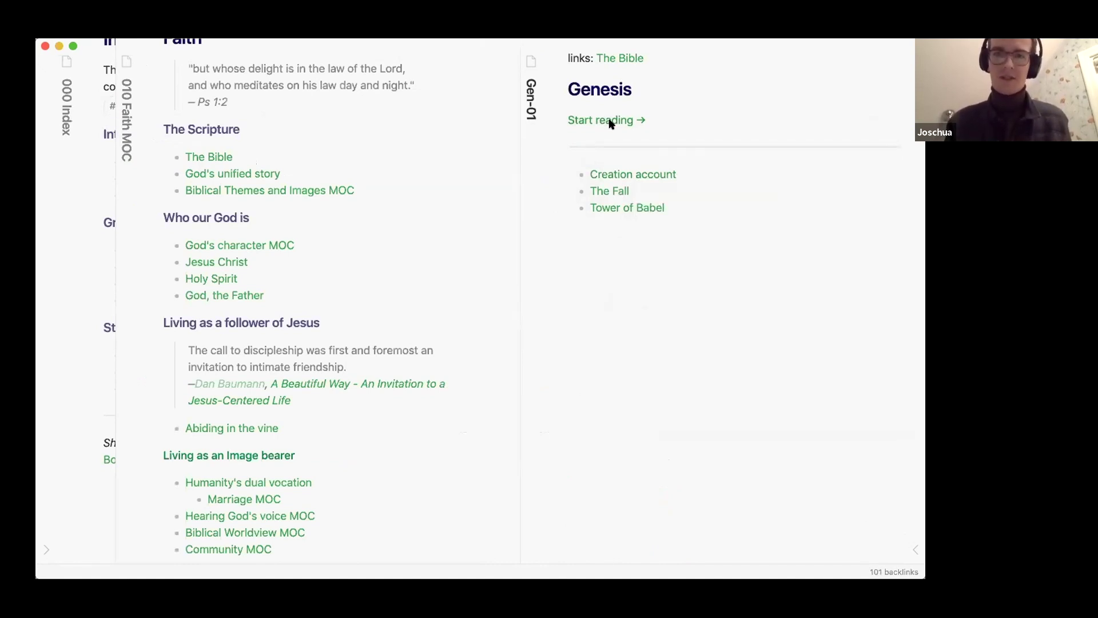
scroll(677, 245, "down", 3)
scroll(677, 246, "up", 3)
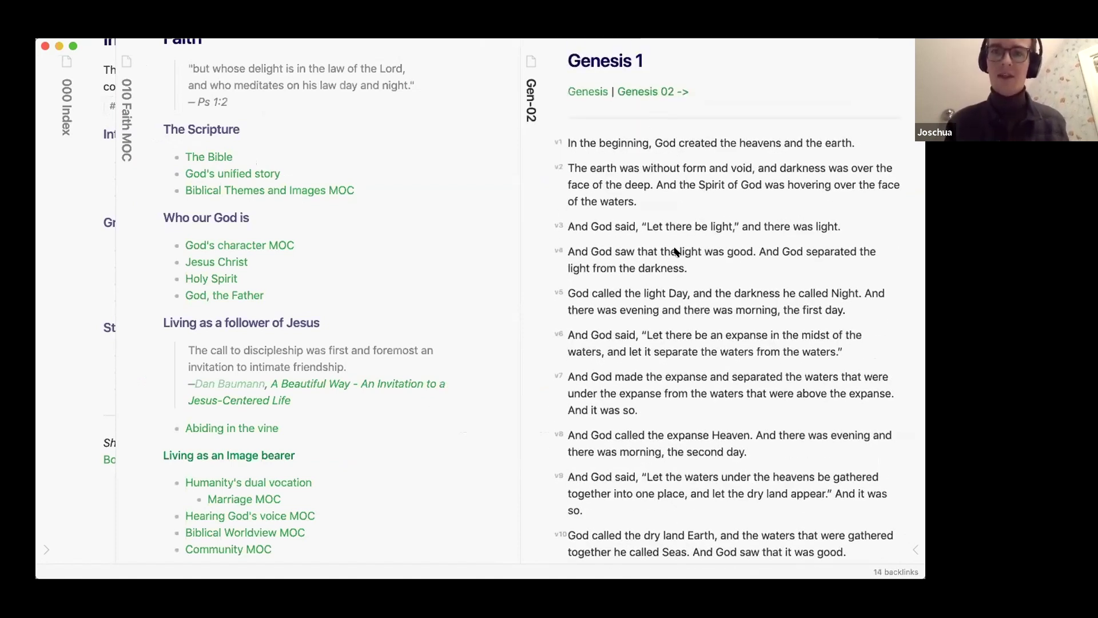
left_click(654, 92)
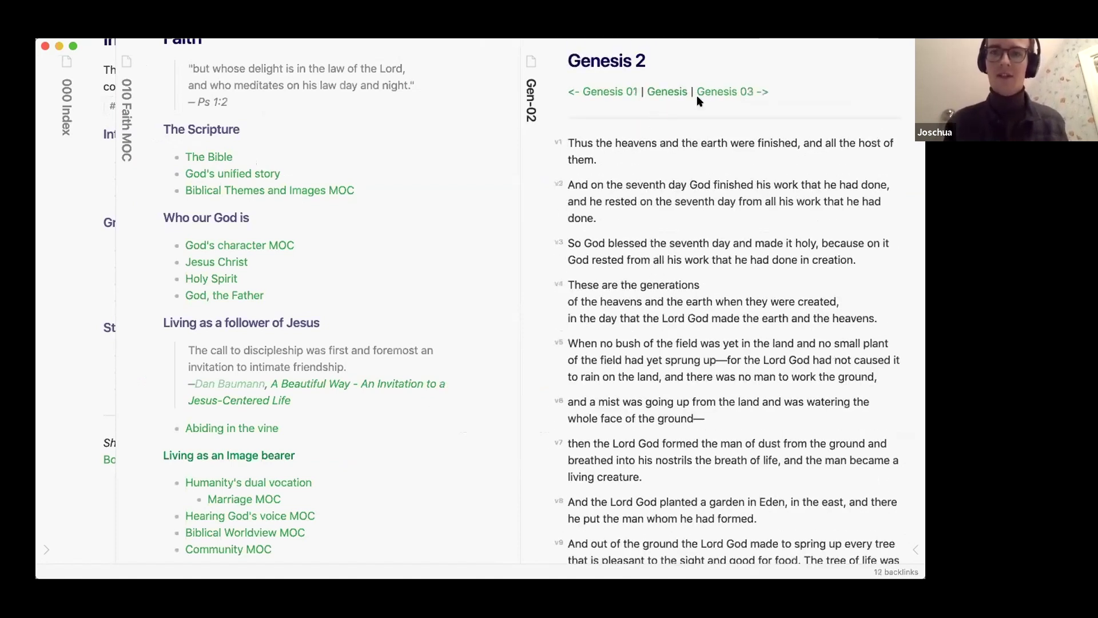
left_click(667, 92)
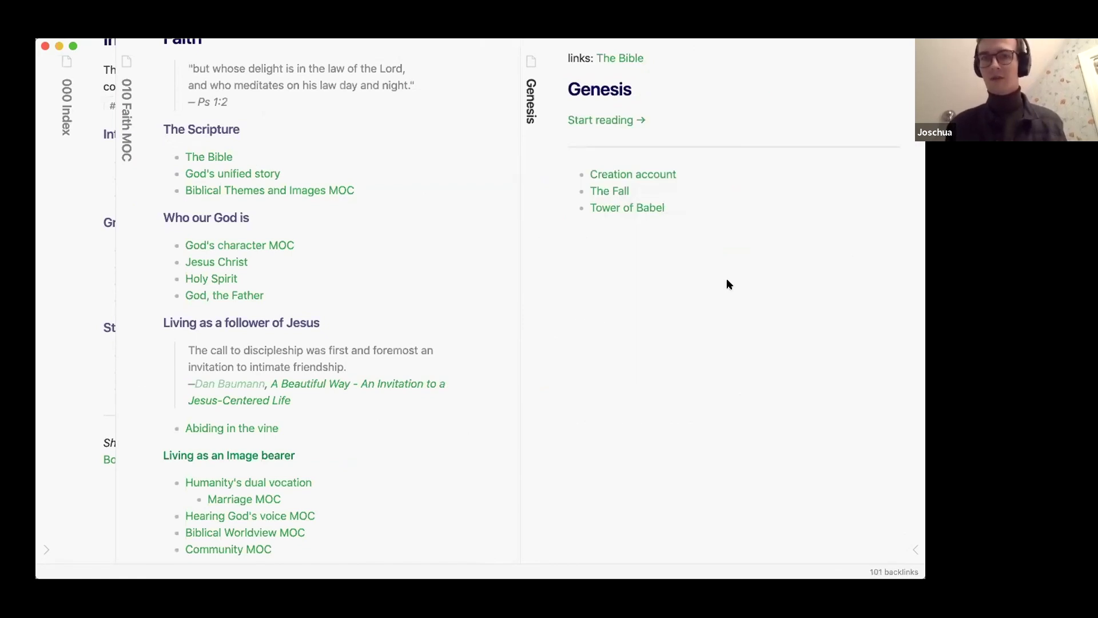
key("super+w")
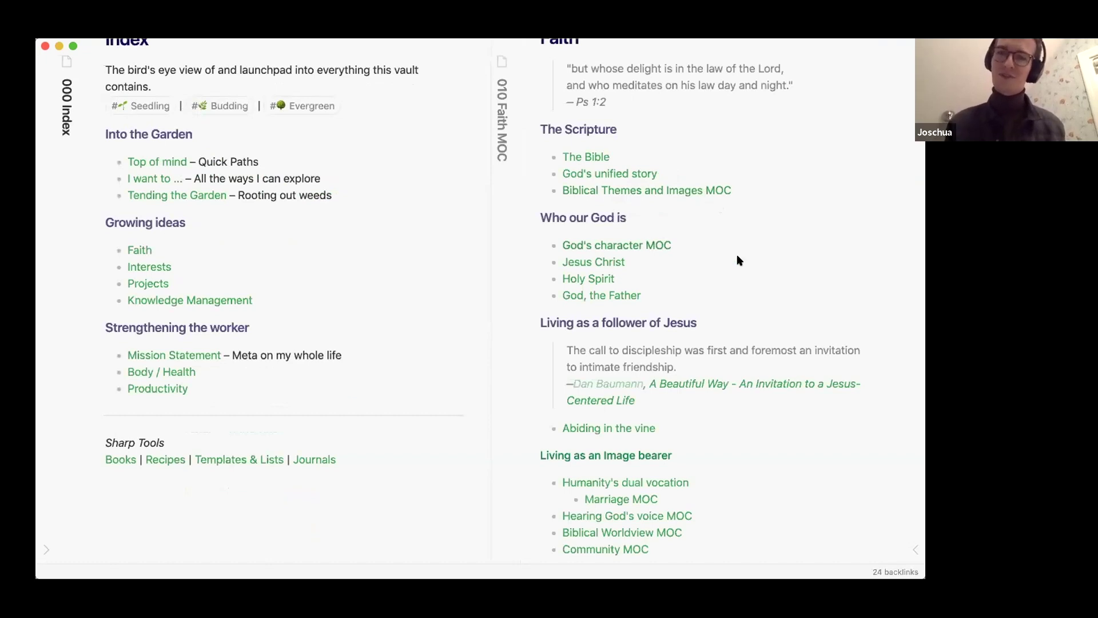
Scroll through the Faith MOC note, then close it.
scroll(750, 265, "down", 5)
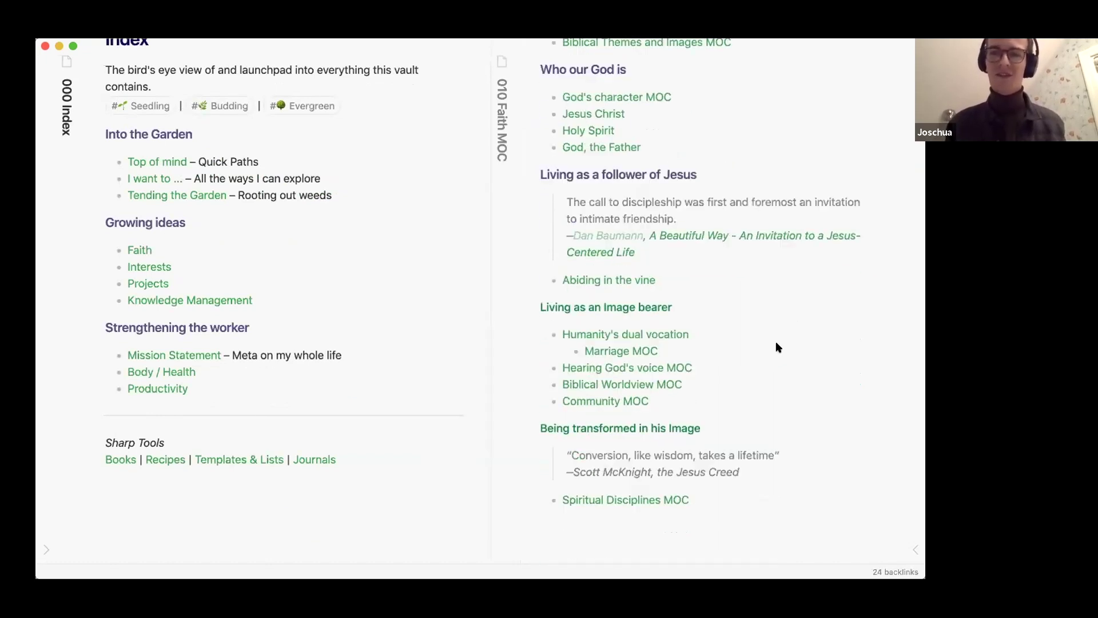
scroll(827, 336, "up", 3)
scroll(788, 241, "down", 6)
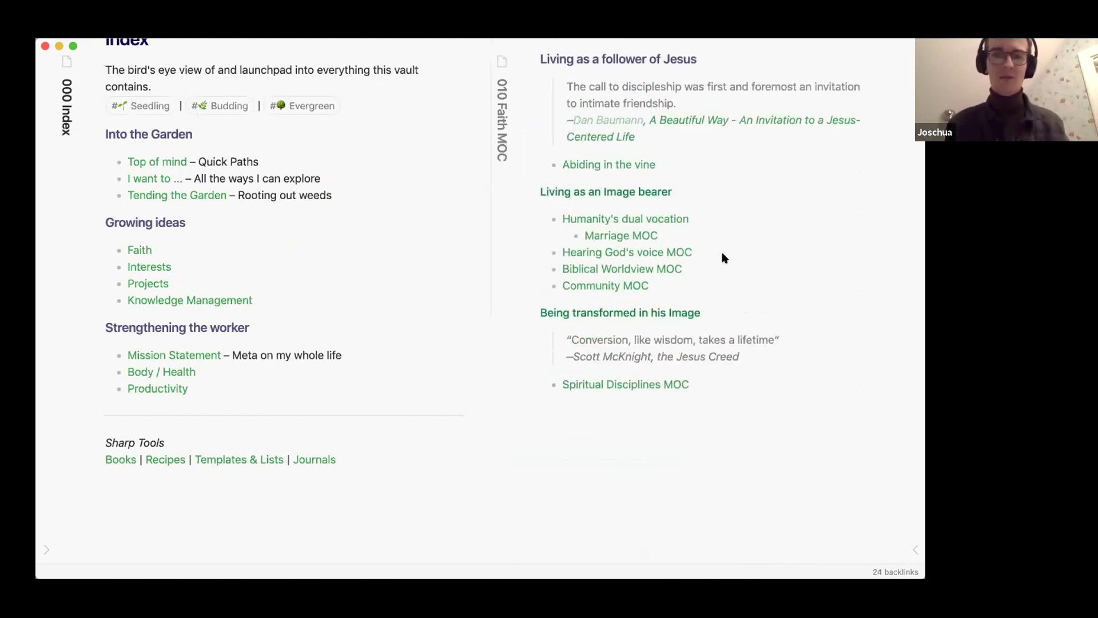
mouse_move(636, 237)
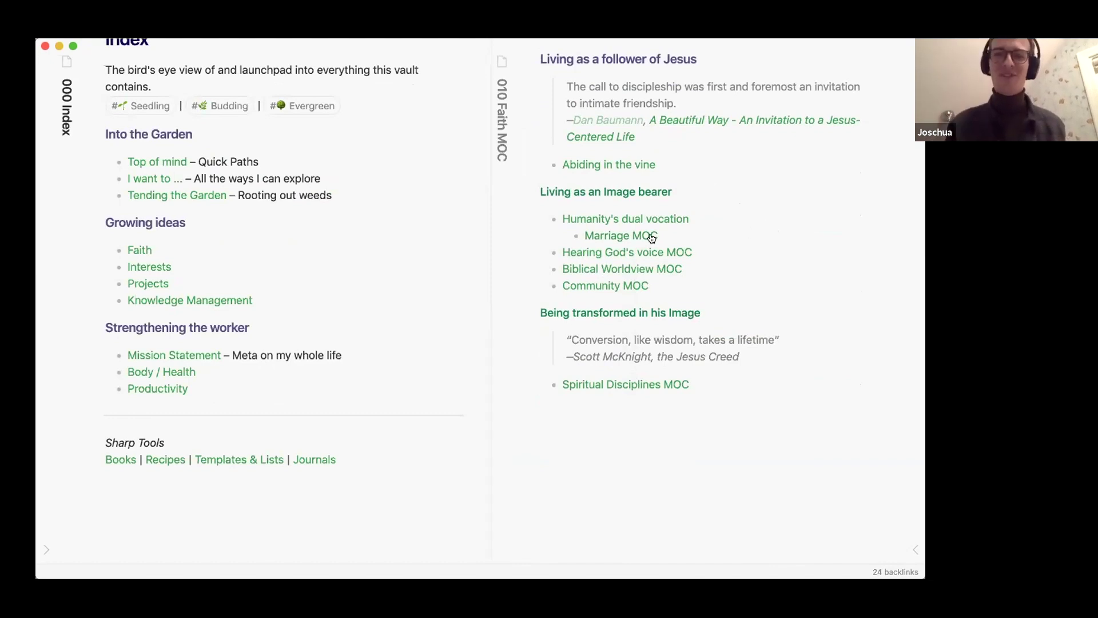
left_click(801, 289)
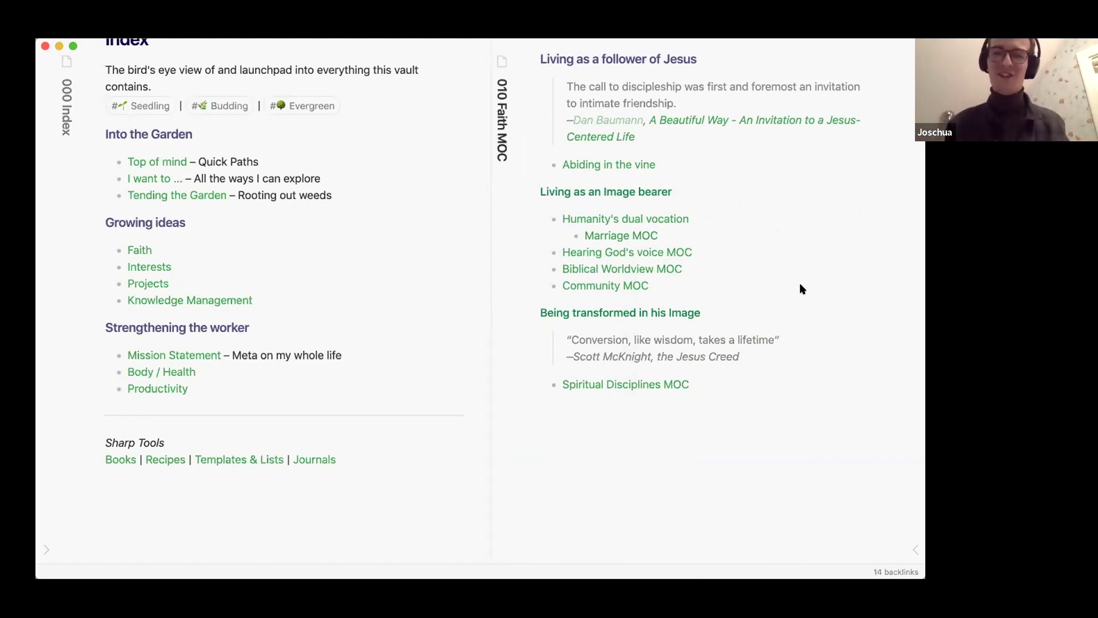
key("super+w")
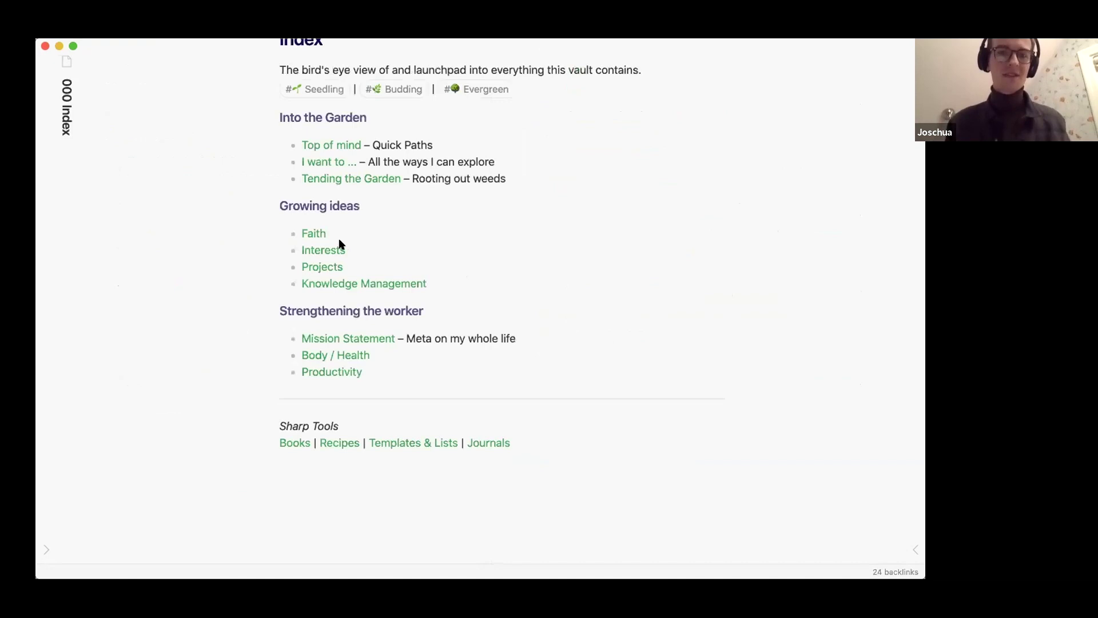
Briefly open the Interests MOC beside the Index and close it again.
left_click(331, 250)
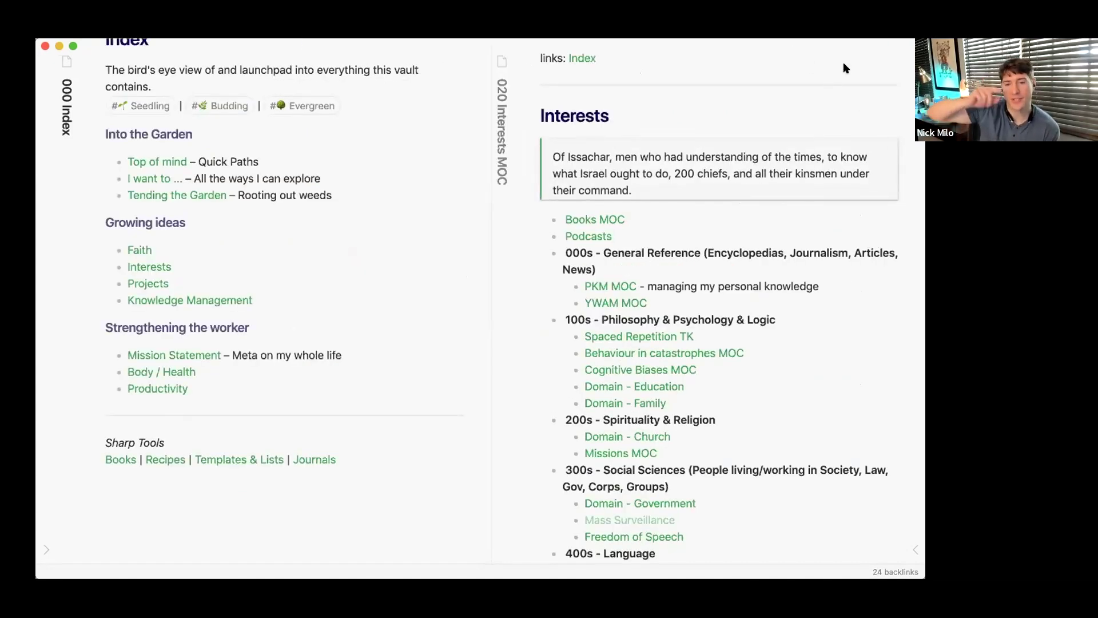
key("super+w")
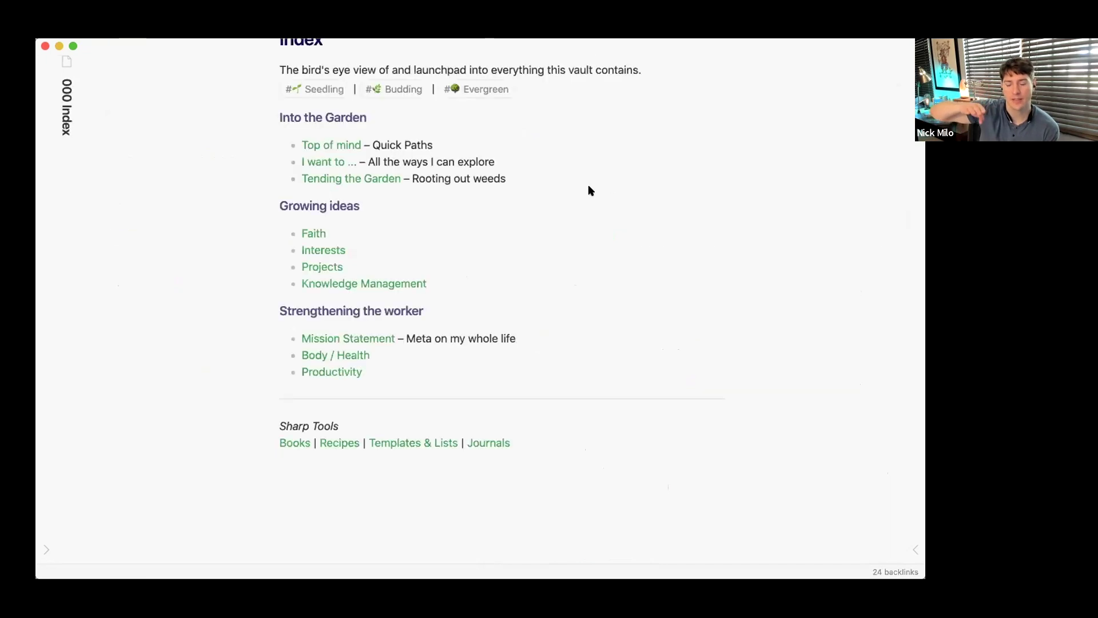
scroll(451, 221, "up", 1)
Open the Genesis 1 chapter note via the Faith MOC and The Bible note.
left_click(318, 240)
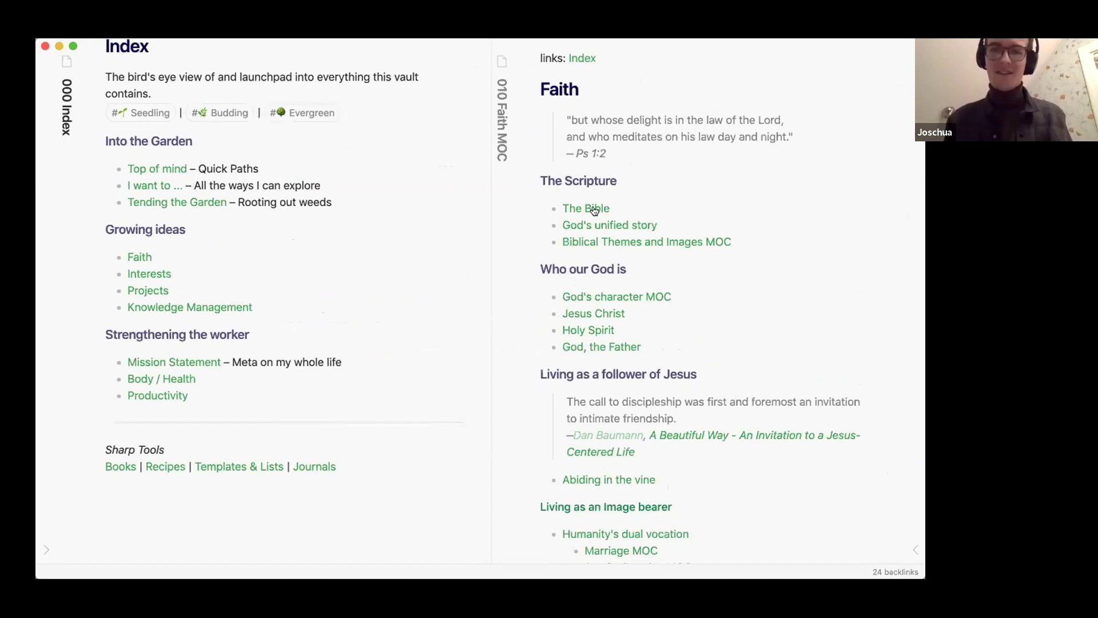
left_click(591, 209)
left_click(590, 195)
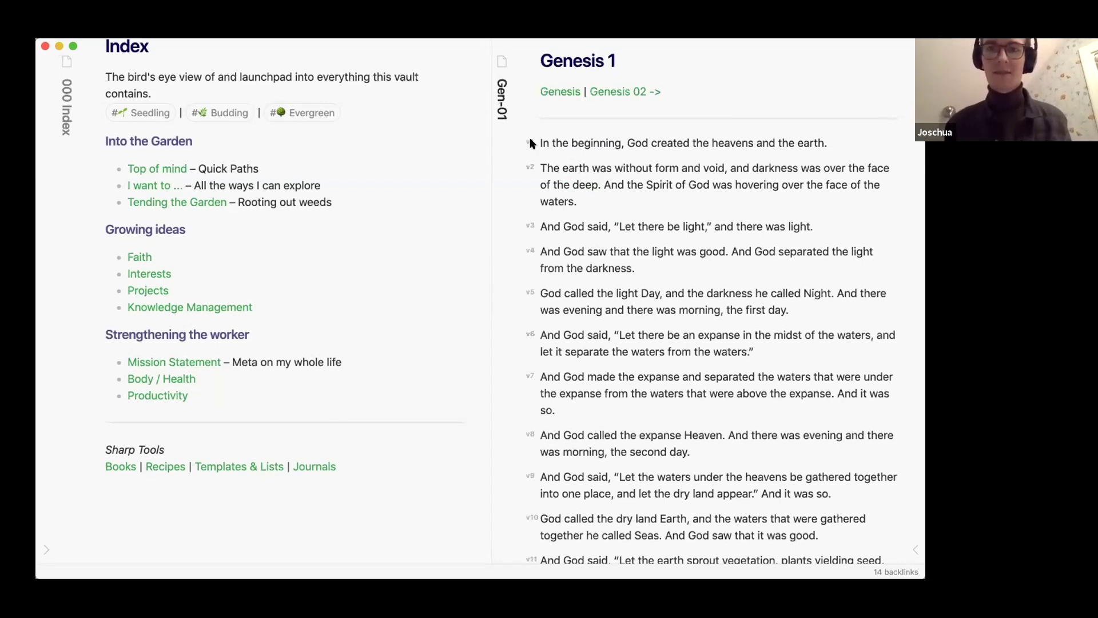
Show Genesis 1's markdown source for the V1 heading, then start a new note typing '[[gen#'.
key("super+e")
double_click(564, 159)
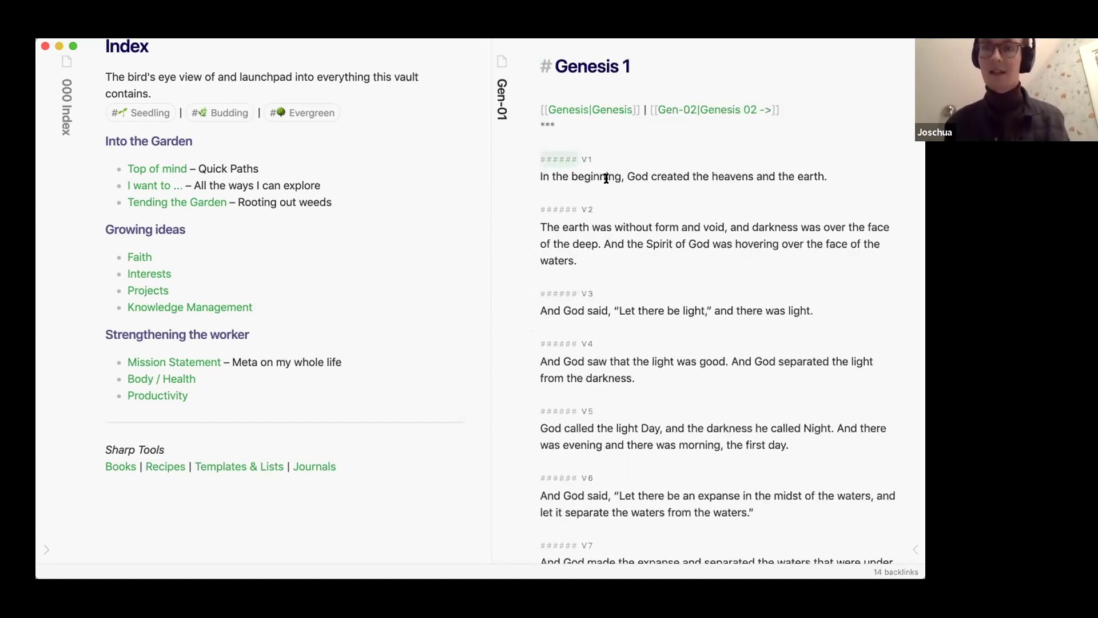
scroll(629, 216, "down", 1)
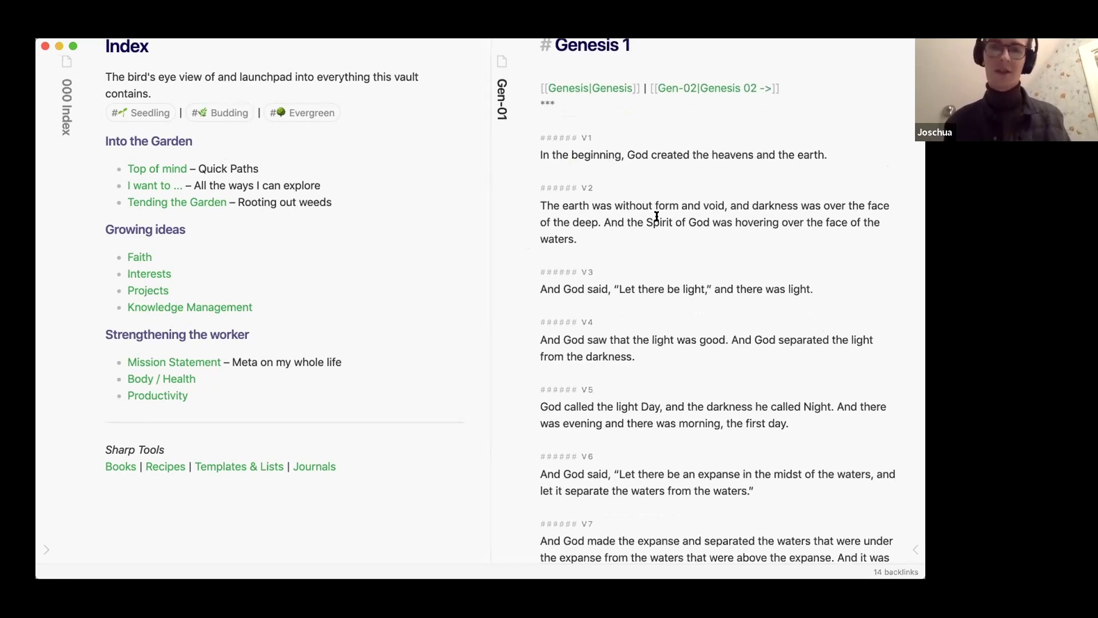
key("super+e")
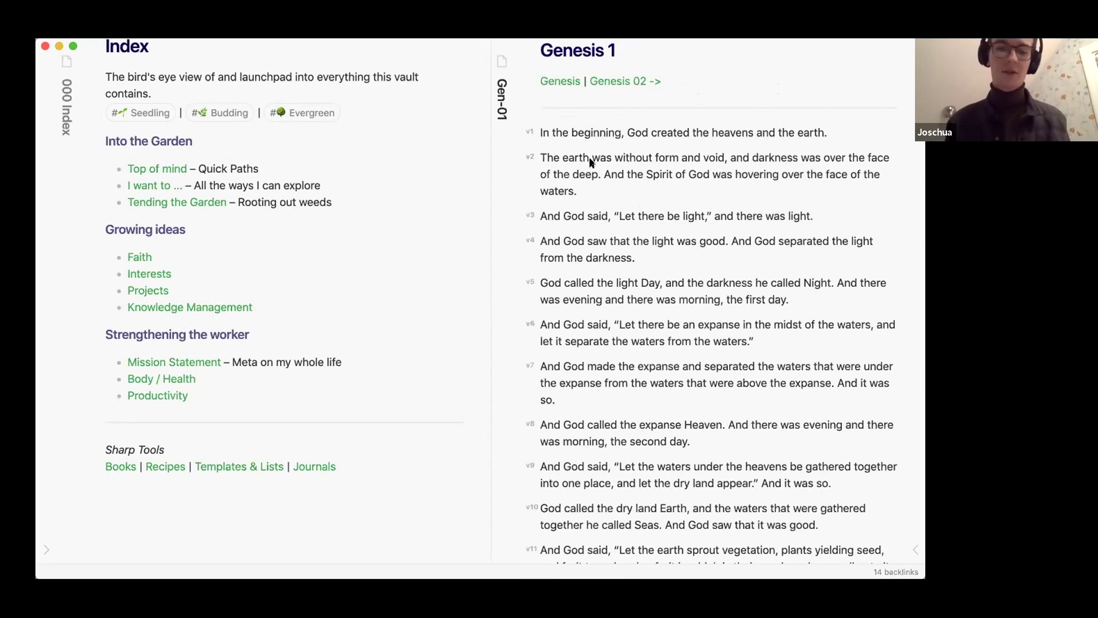
key("super+n")
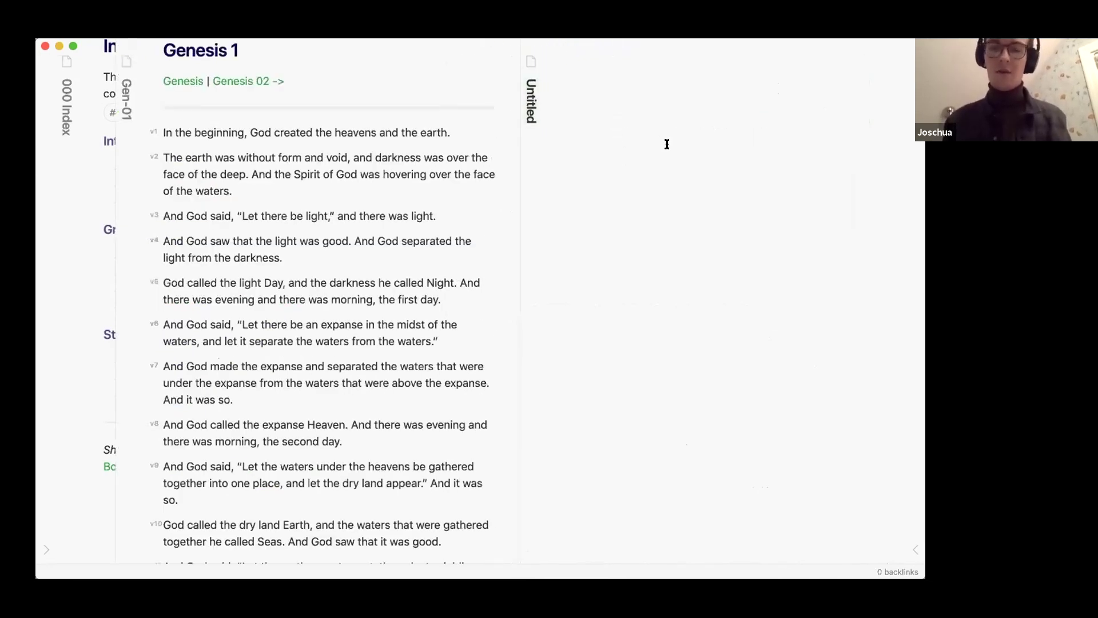
type("[[gen")
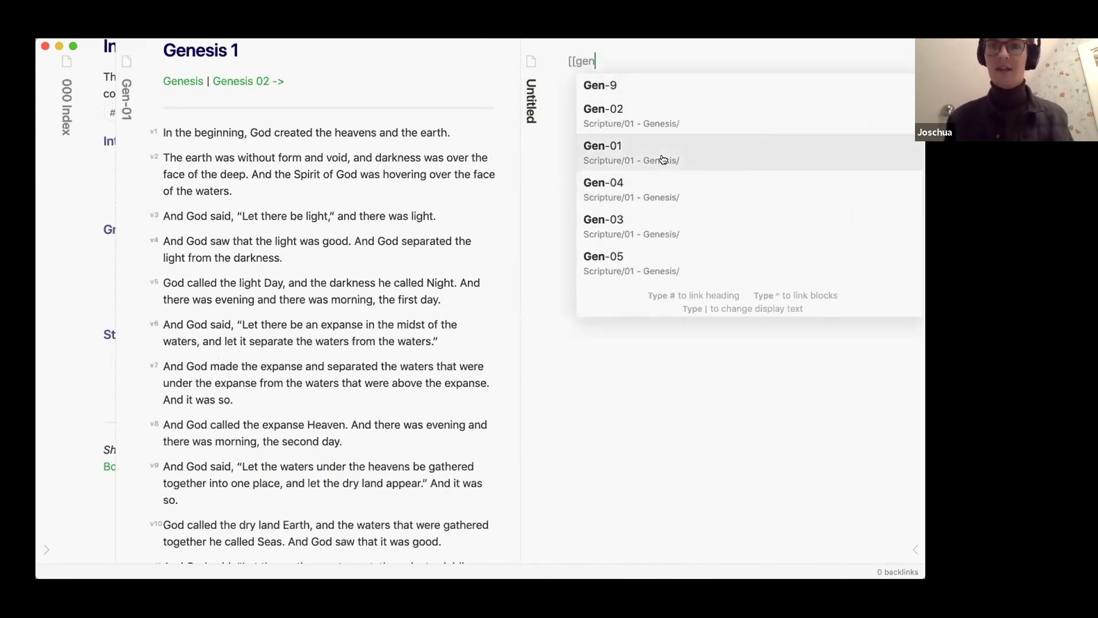
type("#")
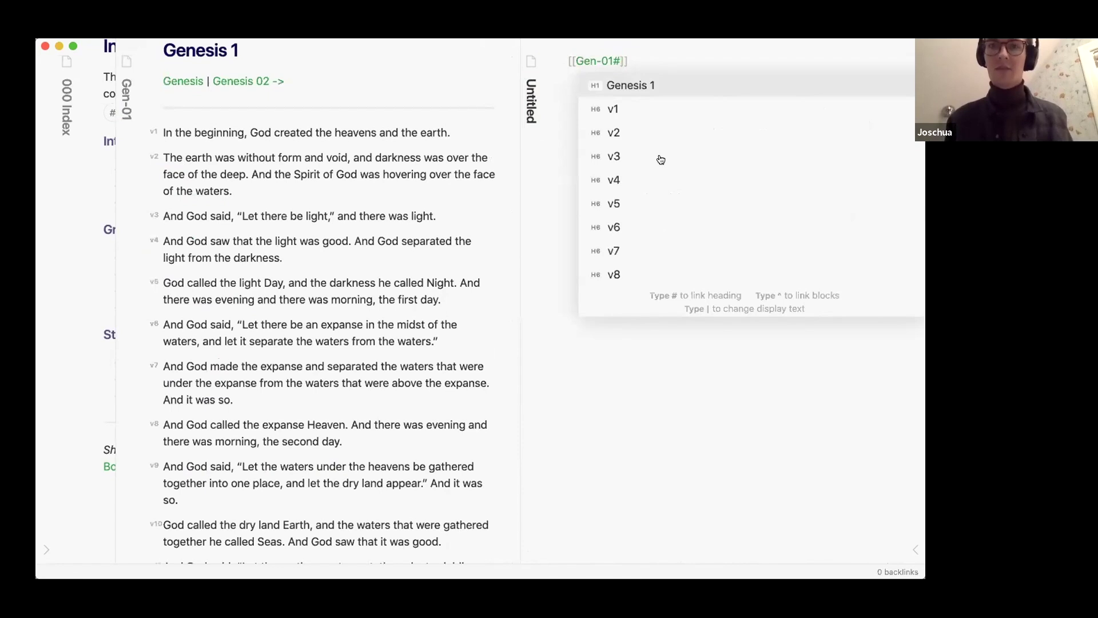
Embed Gen-01's v1 heading with a leading '!', preview the verse text, and close the note.
left_click(623, 108)
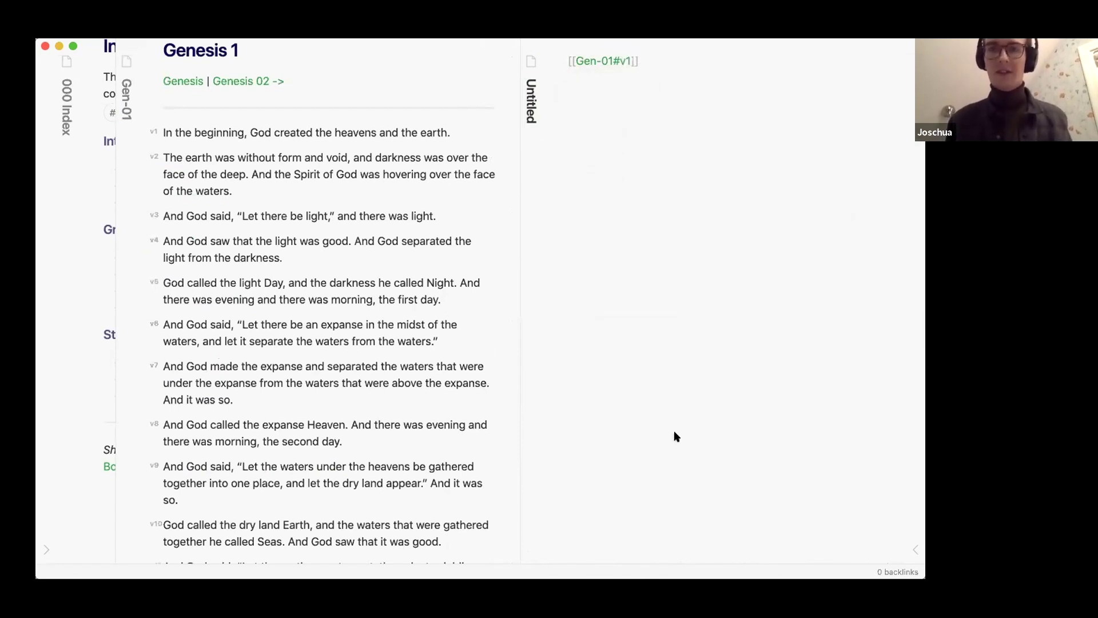
key("super+Left")
type("!")
key("super+Right")
key("super+e")
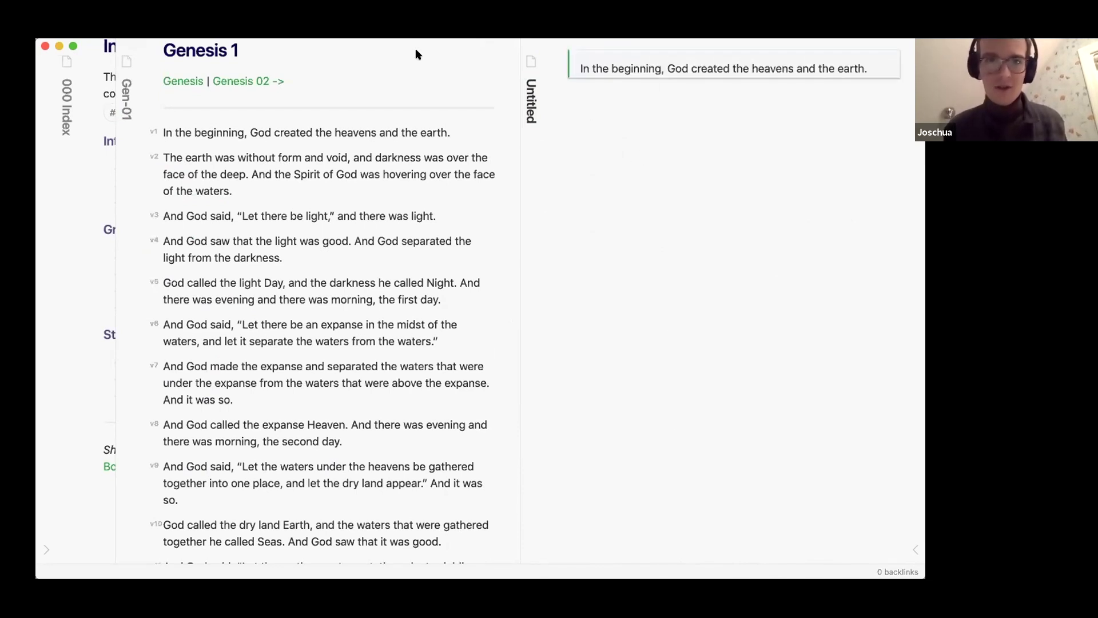
key("super+w")
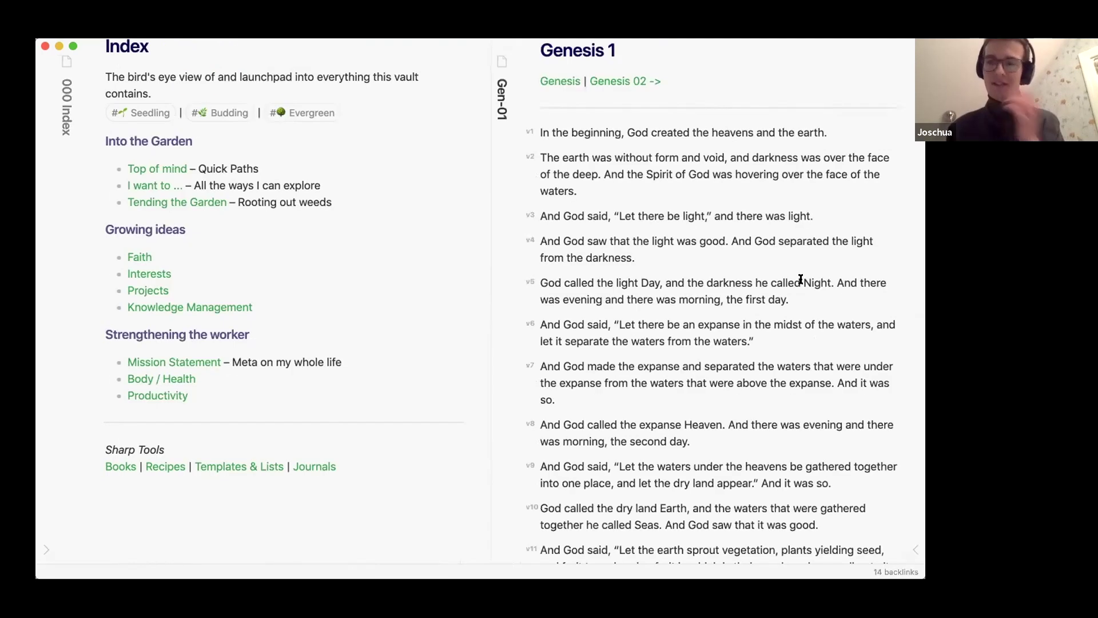
Show Genesis 1's backlinks and expand the Cultural Mandate mention with more context.
left_click(914, 550)
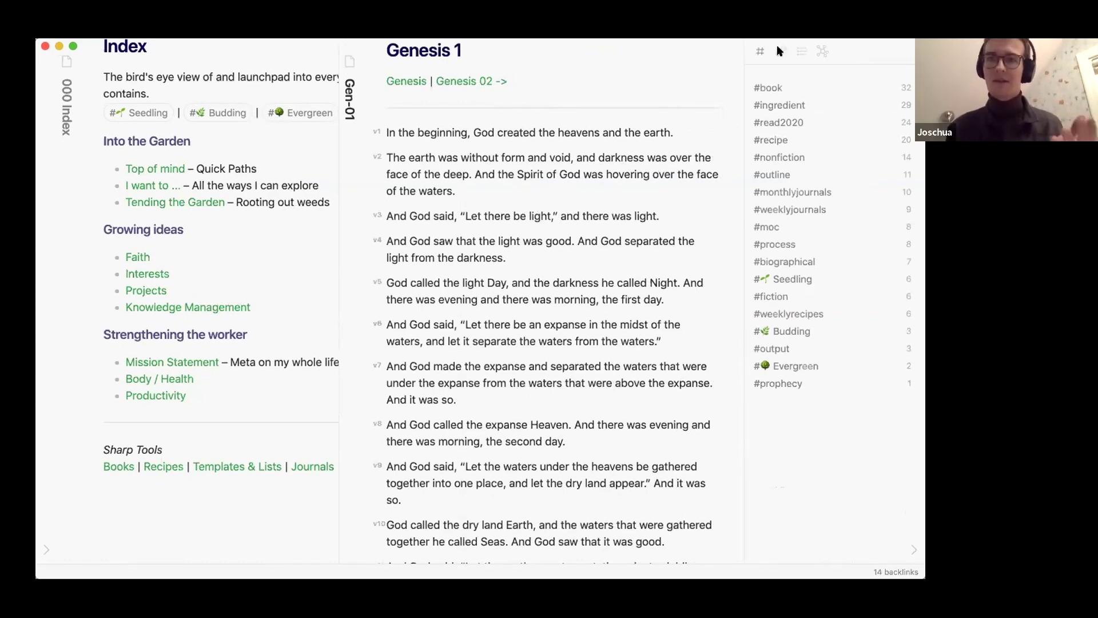
left_click(779, 51)
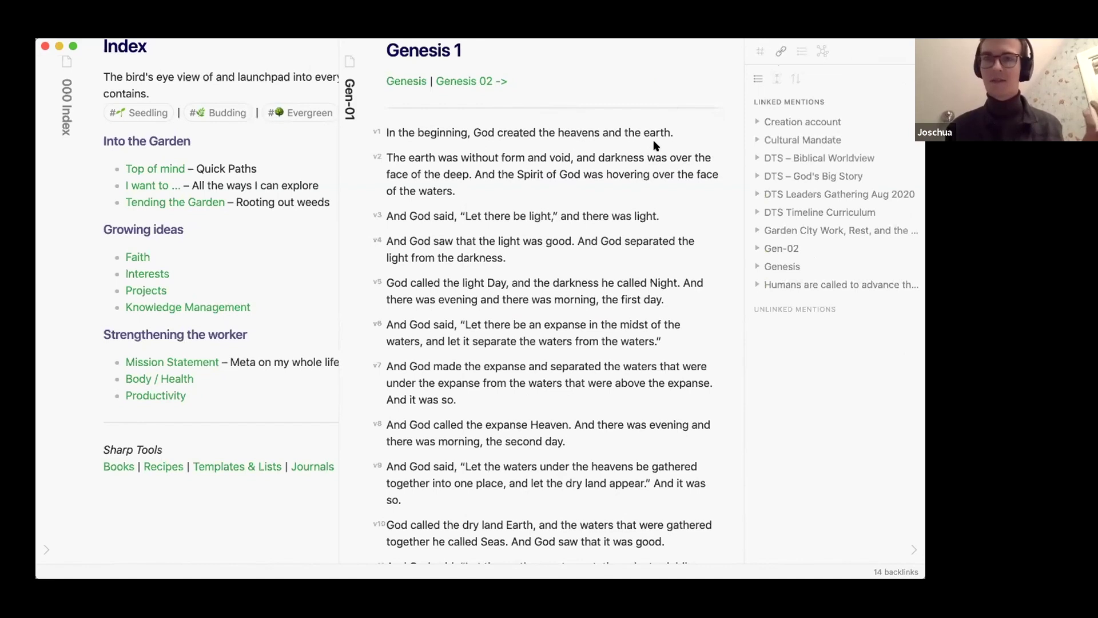
left_click(754, 140)
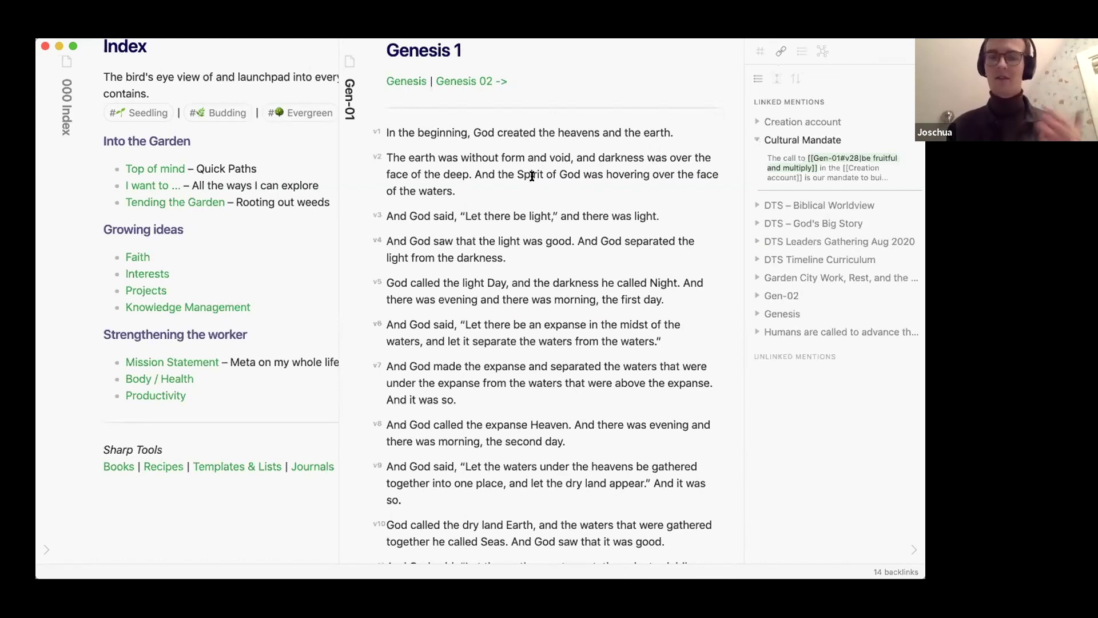
left_click(776, 80)
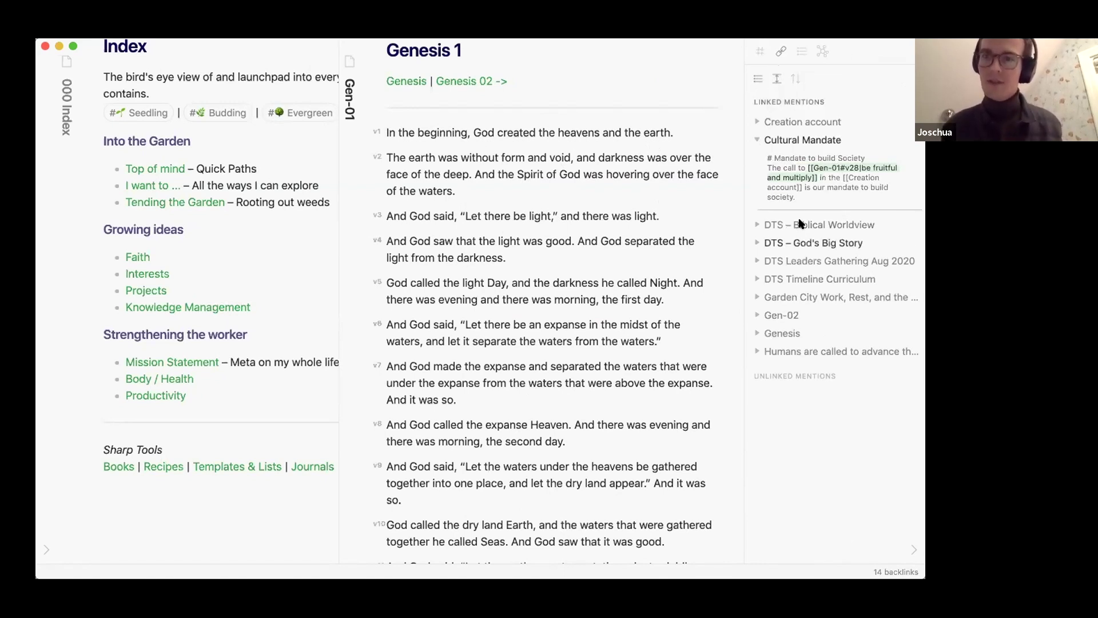
Expand the Creation account, DTS – Biblical Worldview and Garden City Work mentions.
left_click(756, 120)
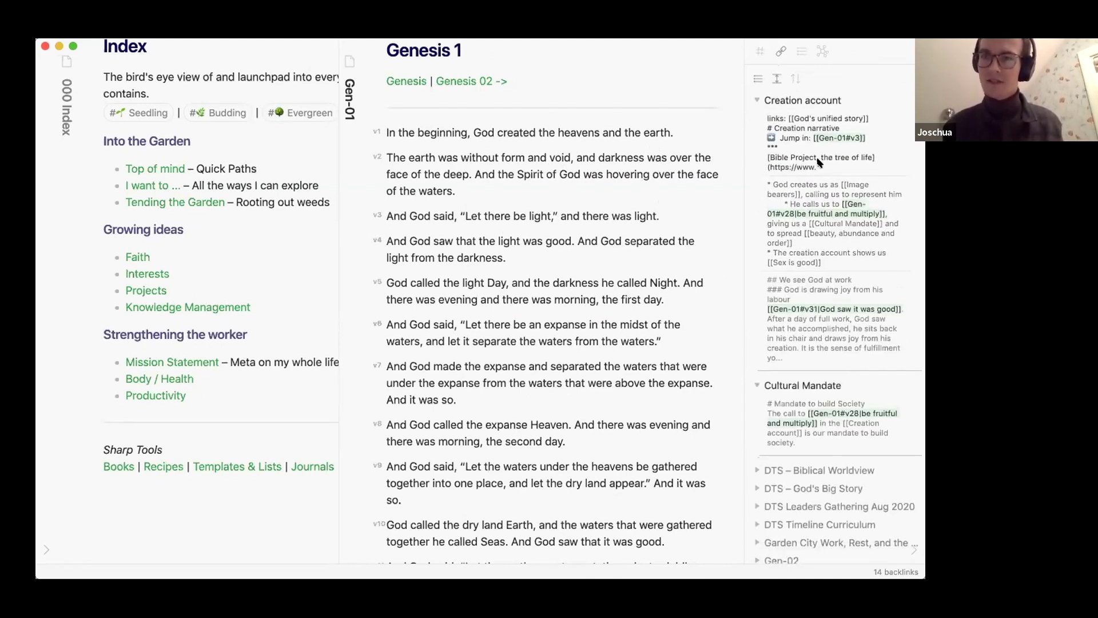
scroll(832, 233, "down", 3)
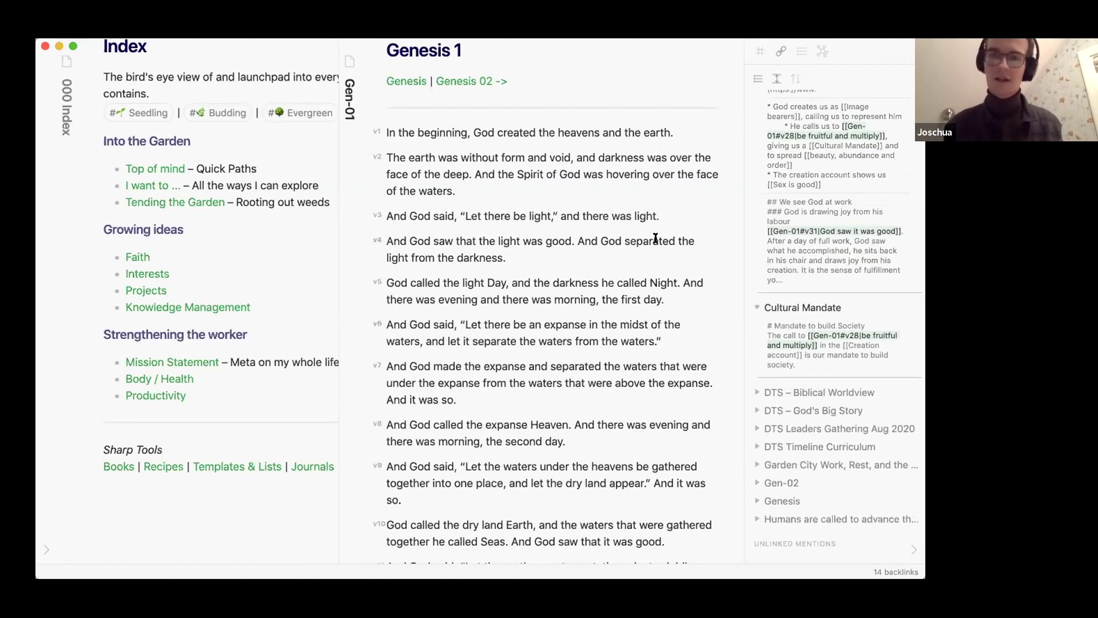
scroll(655, 238, "down", 2)
scroll(809, 258, "down", 1)
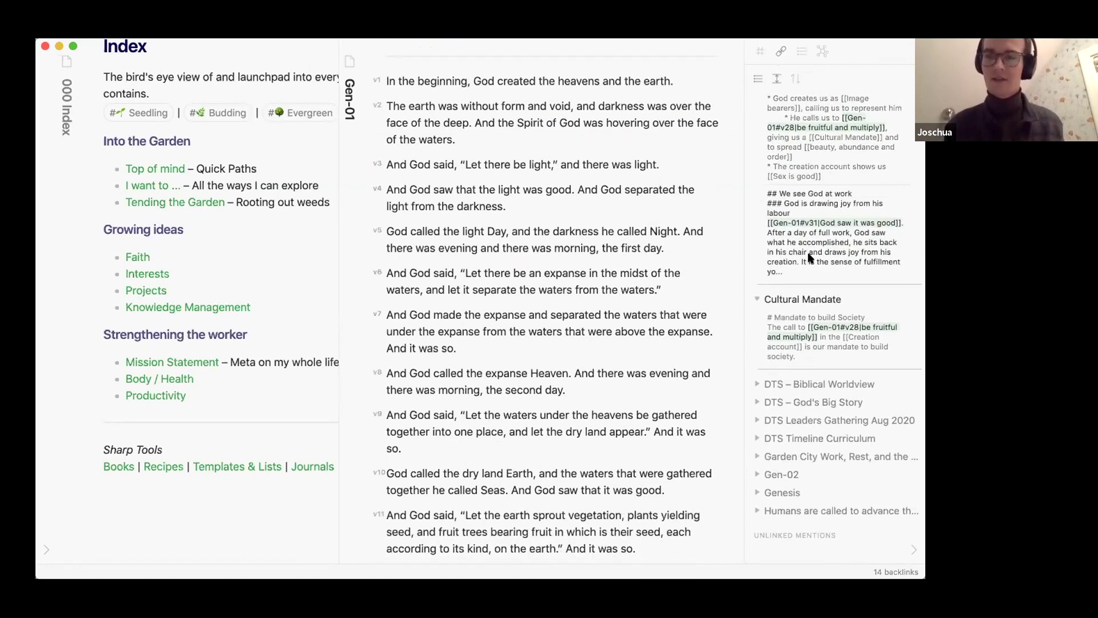
left_click(754, 384)
scroll(796, 338, "down", 3)
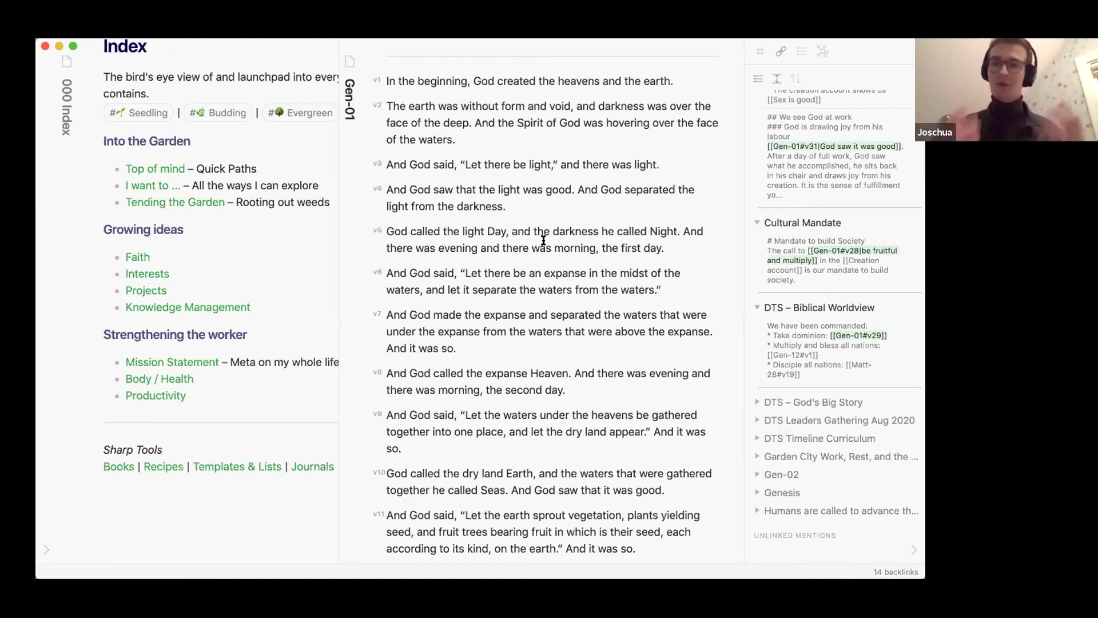
left_click(754, 452)
scroll(817, 354, "down", 3)
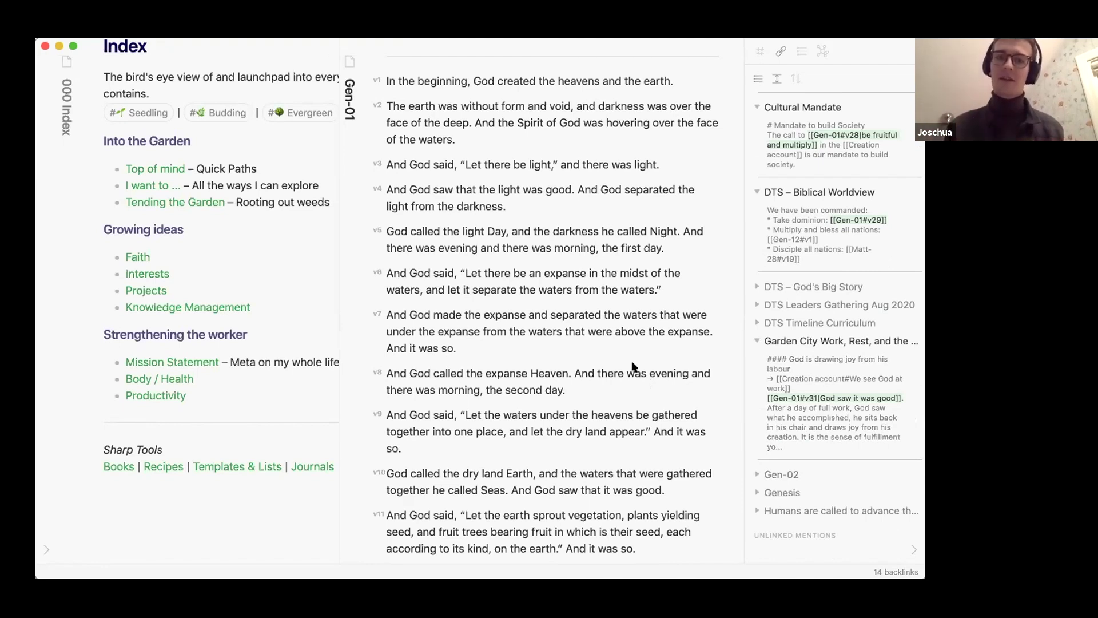
Reopen Genesis 1 beside the Index and show context excerpts for every linked mention.
key("super+w")
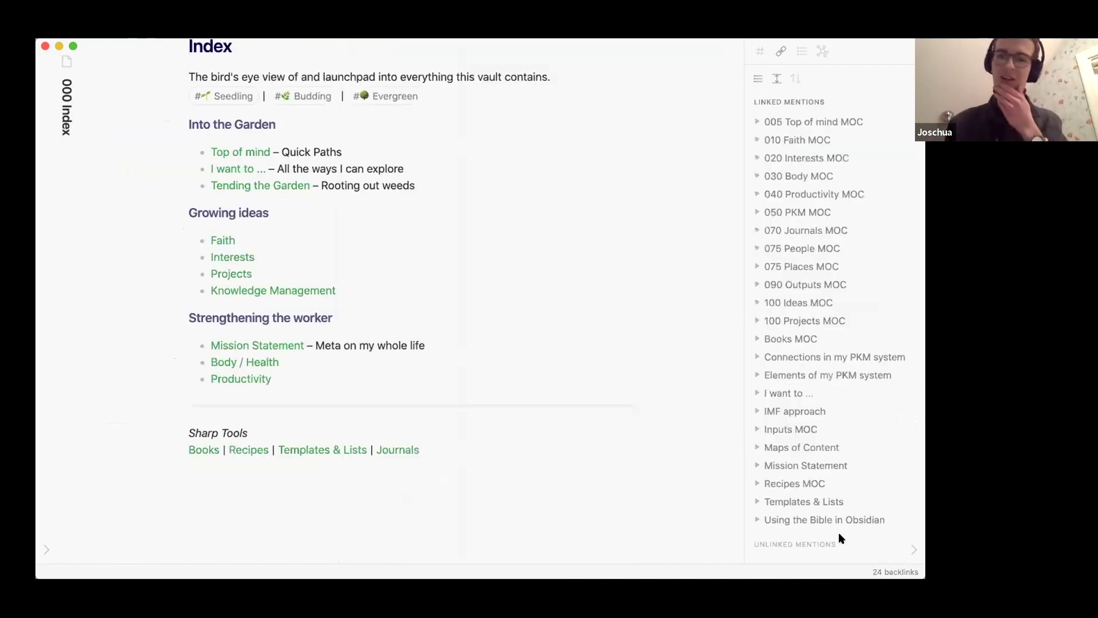
left_click(914, 549)
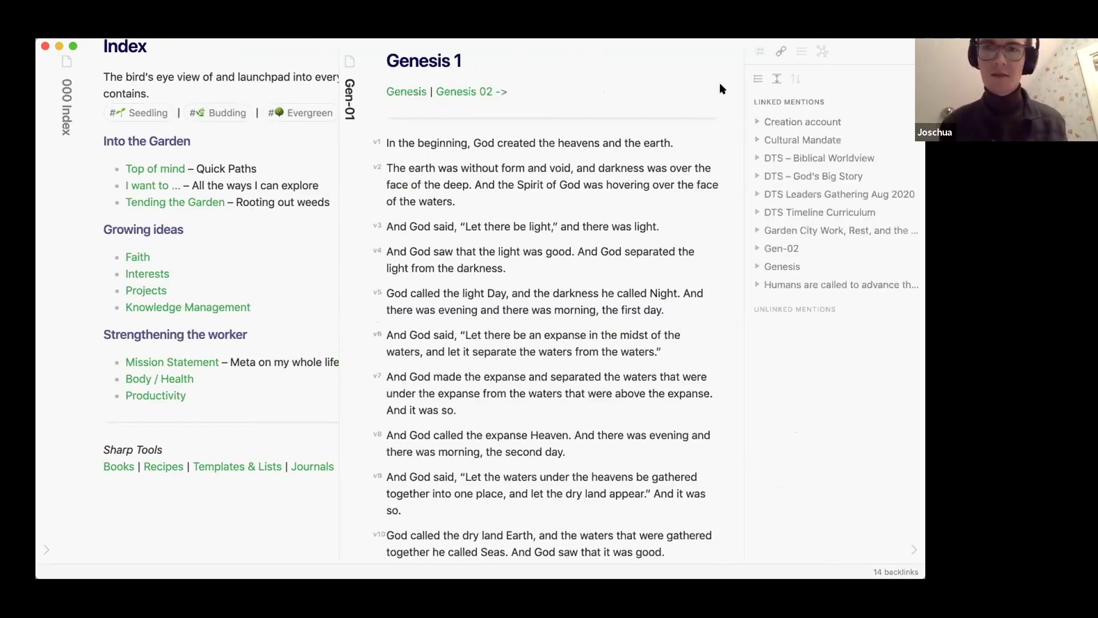
left_click(758, 78)
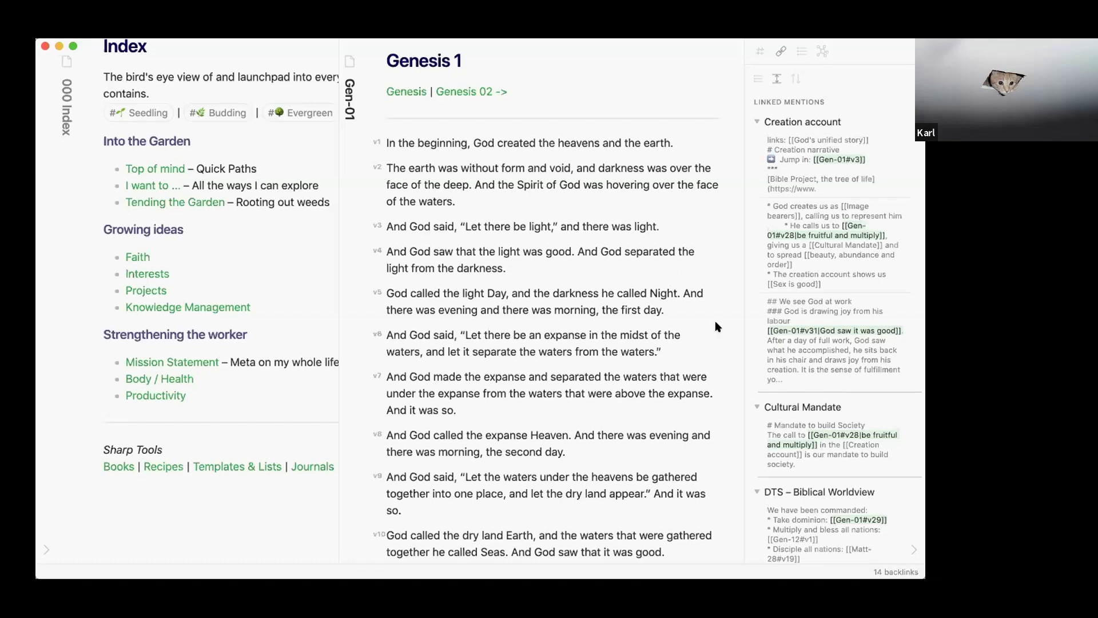
Open Creation account from the backlinks, view its source and back, then return to Index and Genesis 1.
left_click(820, 162)
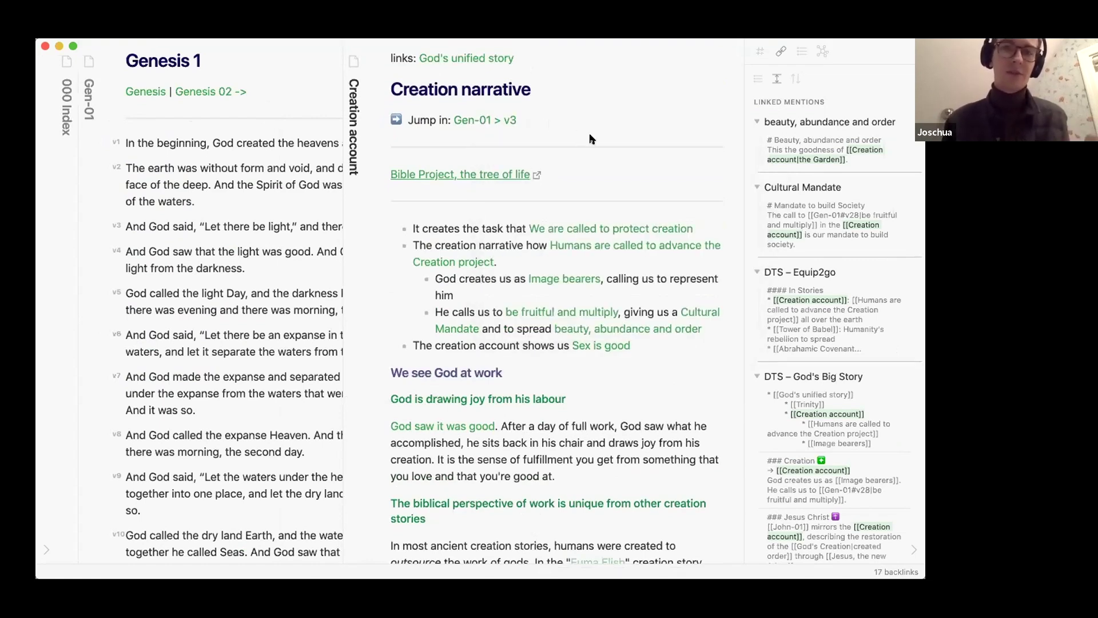
scroll(651, 138, "down", 3)
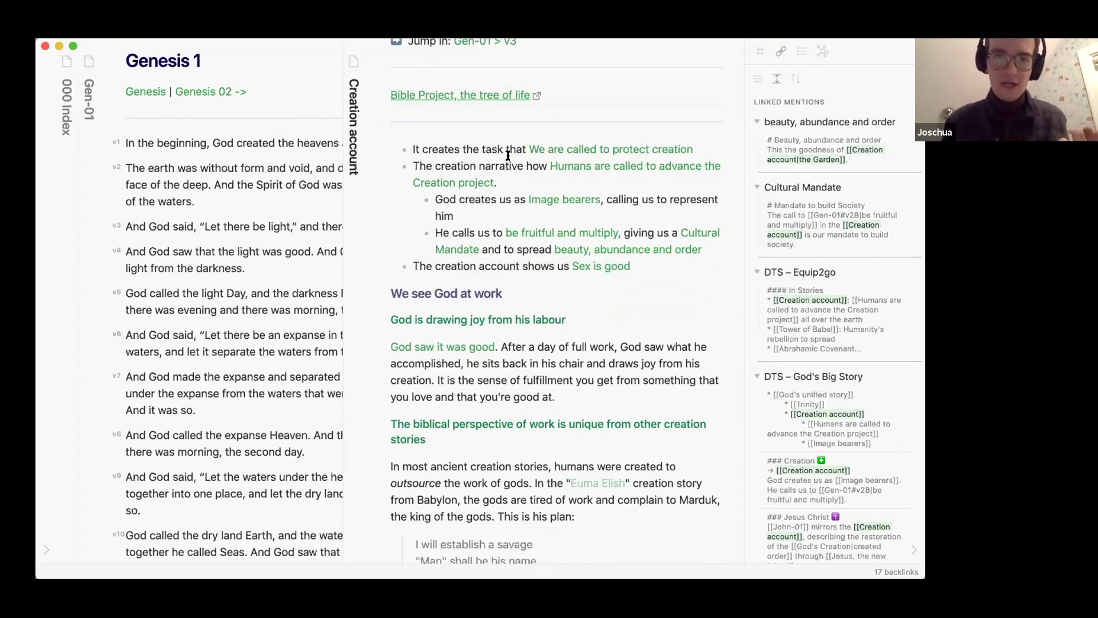
scroll(508, 155, "down", 4)
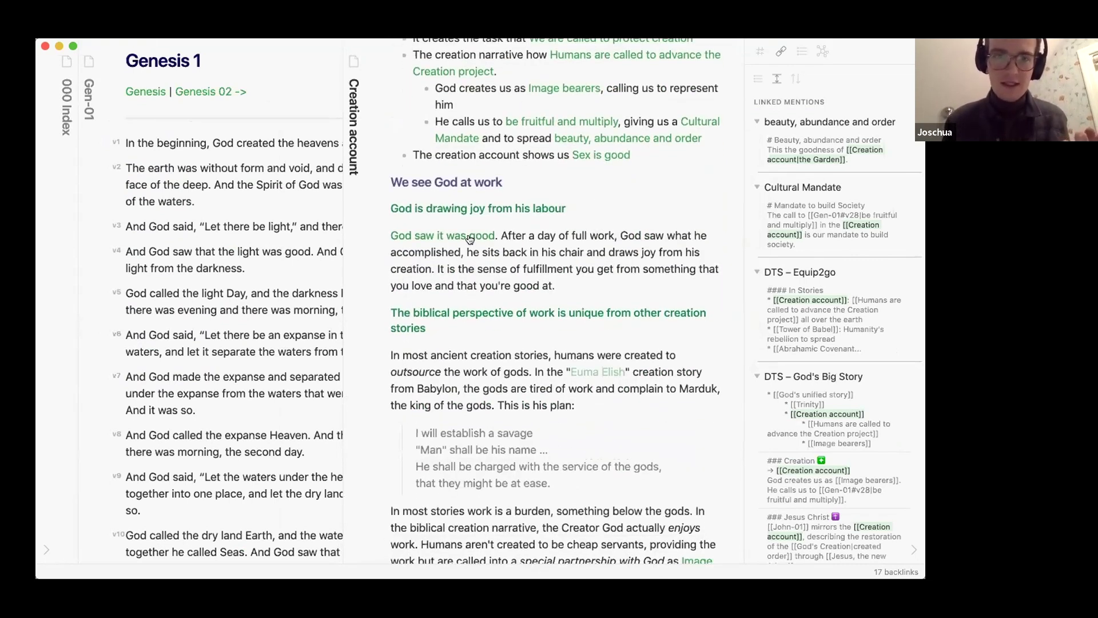
mouse_move(470, 239)
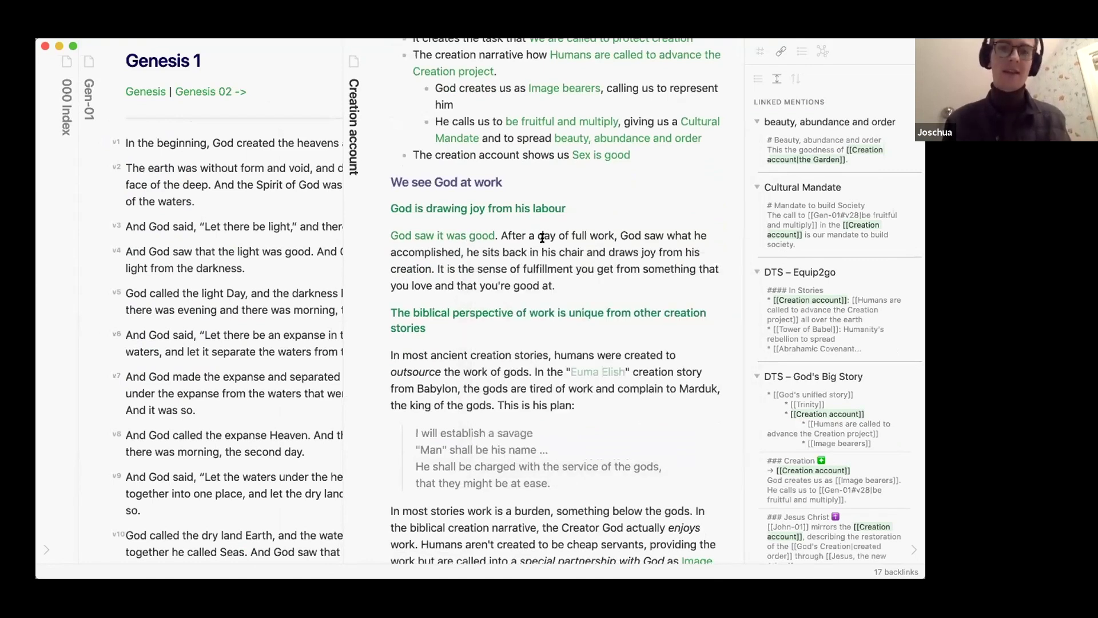
key("super+e")
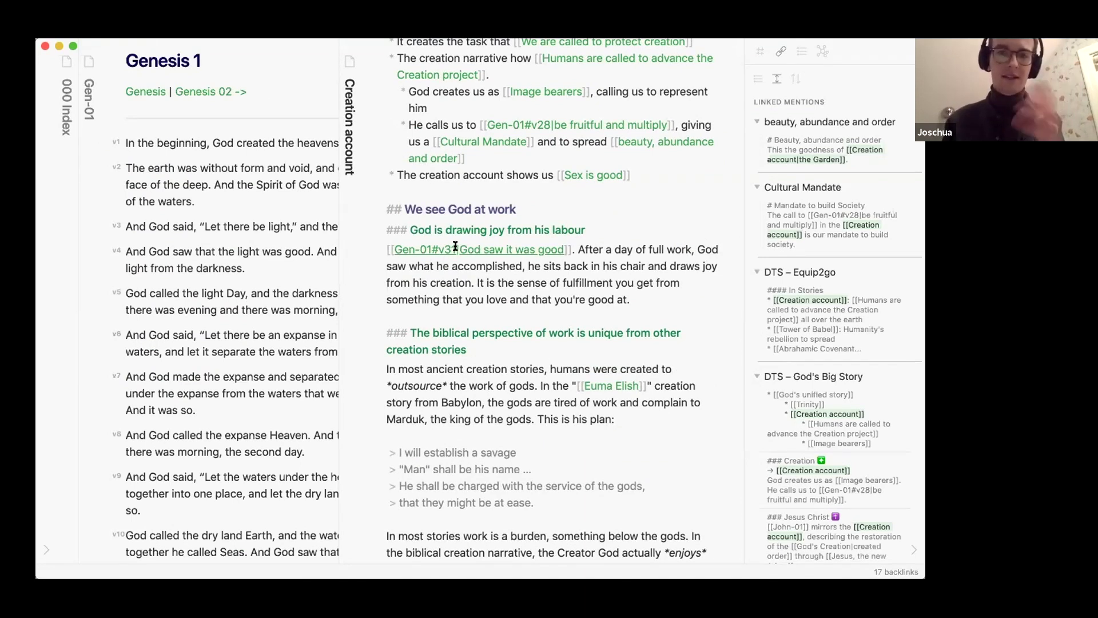
key("super+e")
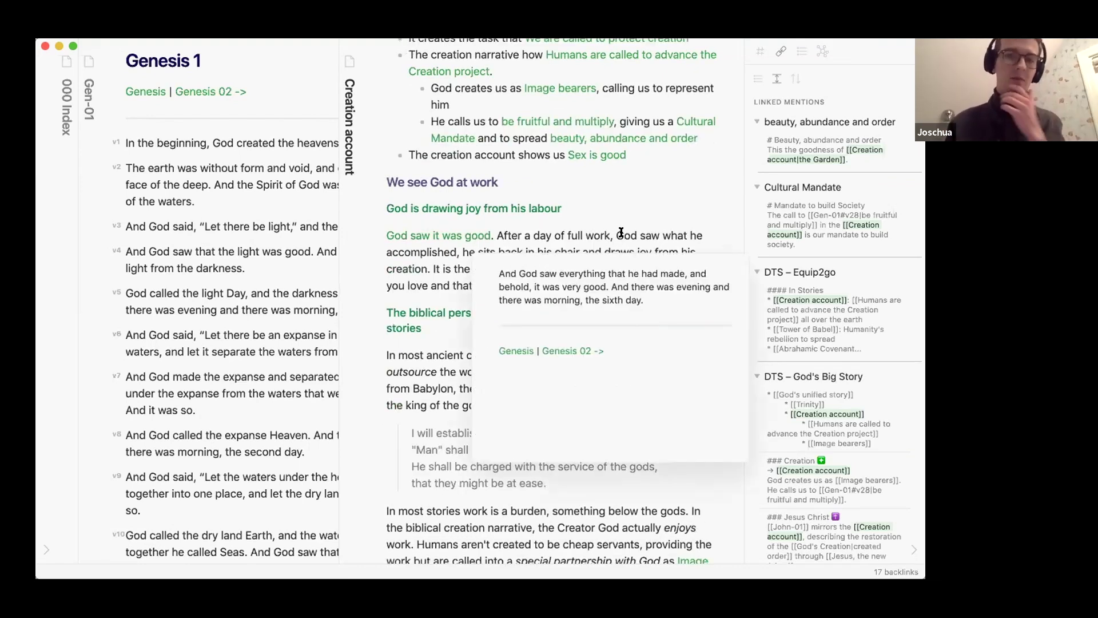
scroll(678, 249, "down", 1)
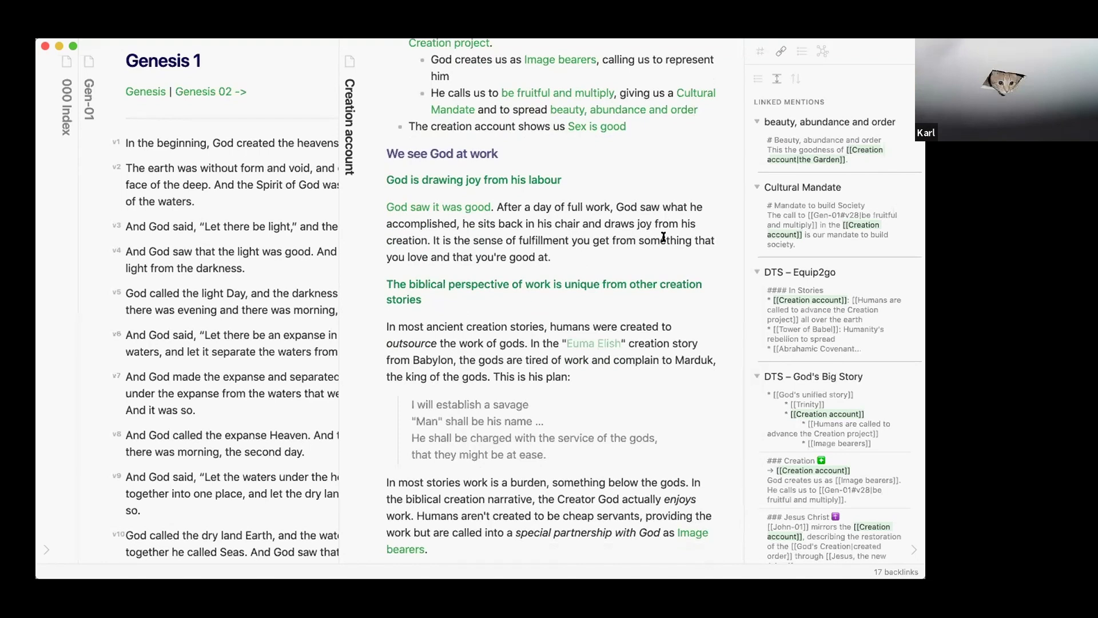
scroll(663, 237, "left", 10)
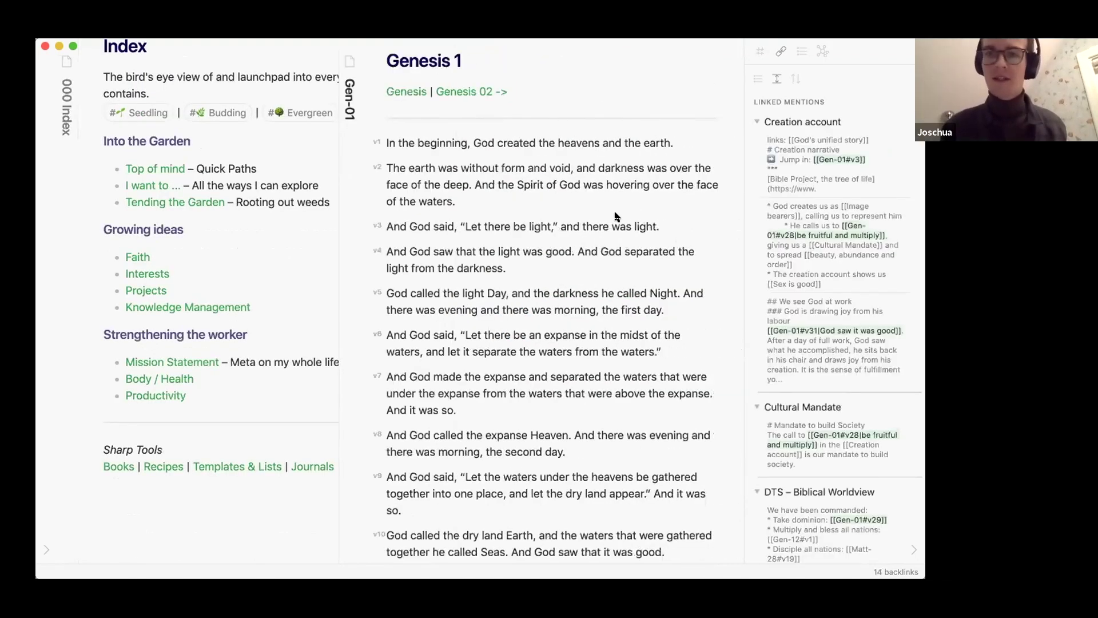
Scroll through Genesis 1's backlink excerpts, then collapse the right sidebar.
scroll(601, 209, "down", 1)
scroll(615, 204, "up", 1)
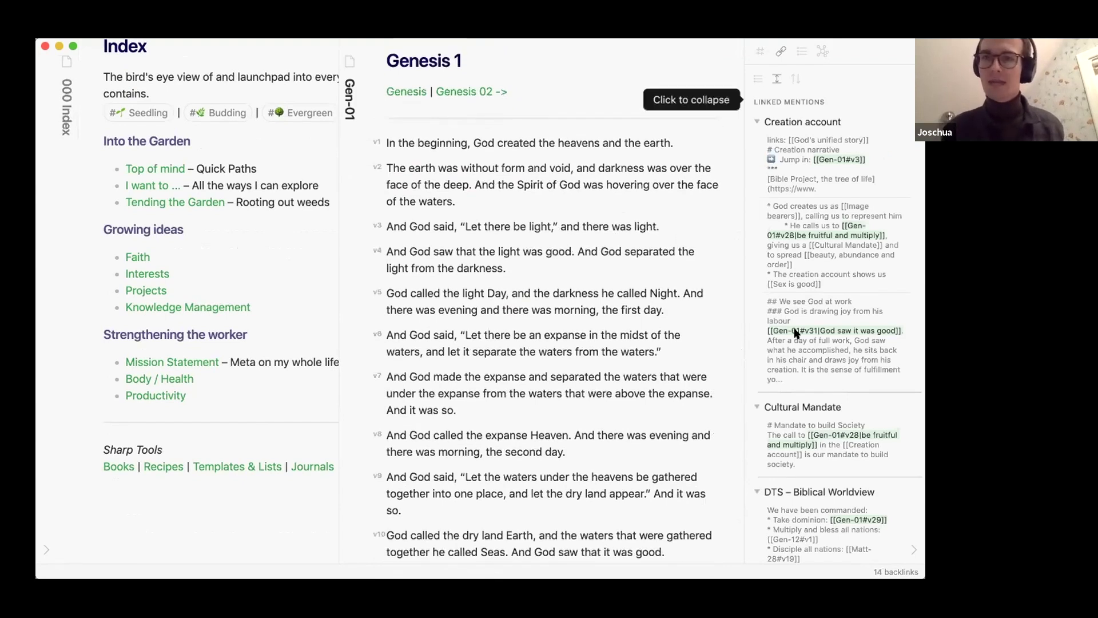
scroll(818, 274, "down", 1)
scroll(812, 229, "up", 1)
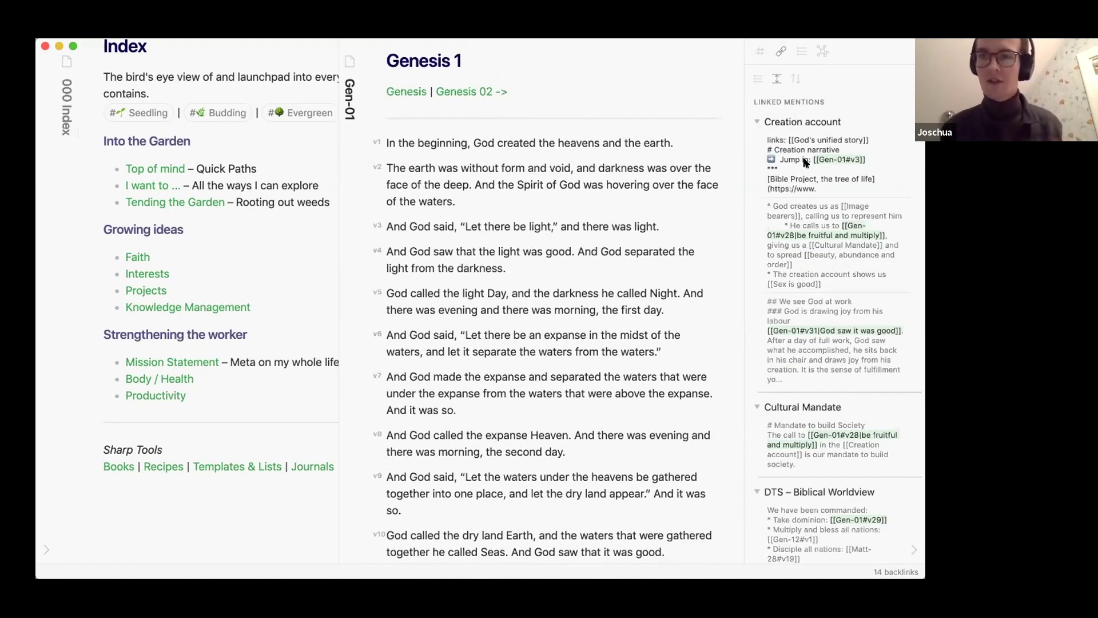
scroll(805, 162, "down", 2)
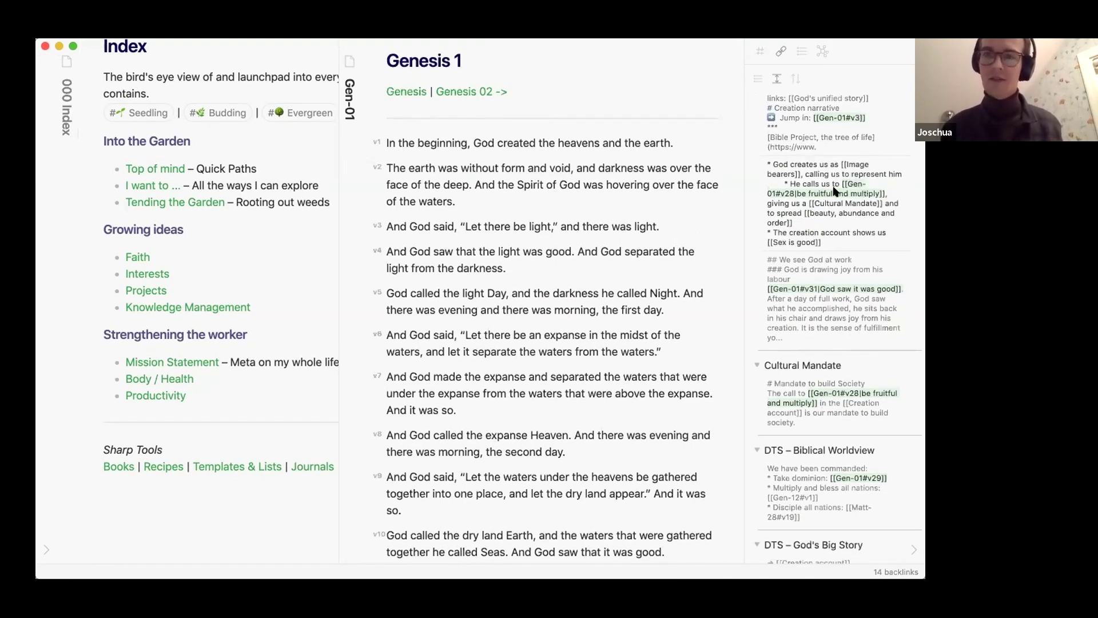
scroll(812, 195, "down", 3)
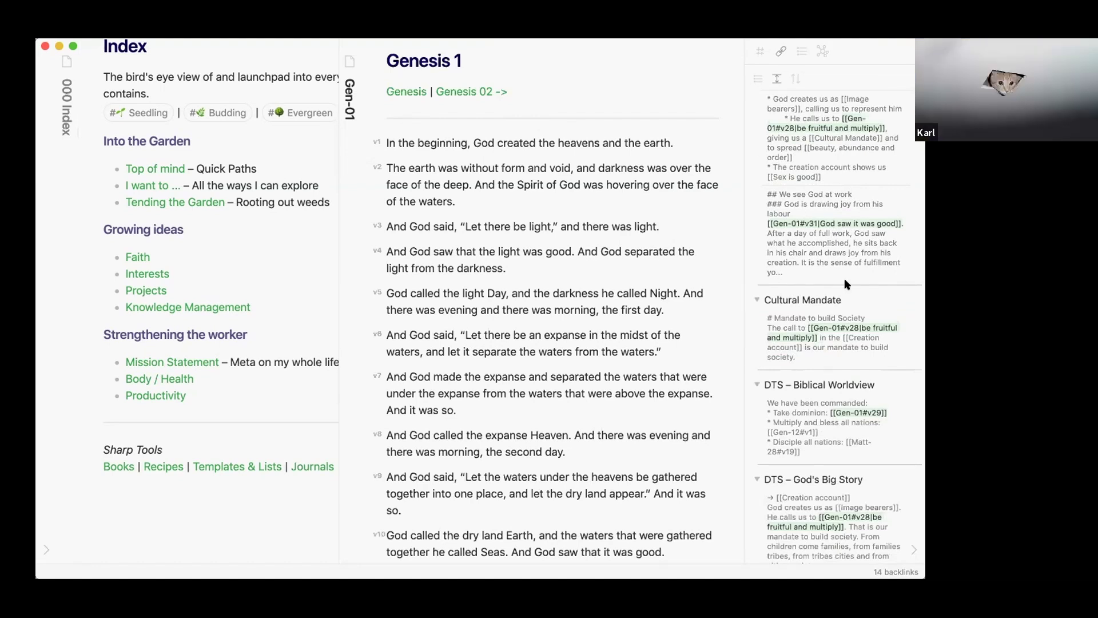
scroll(848, 284, "down", 1)
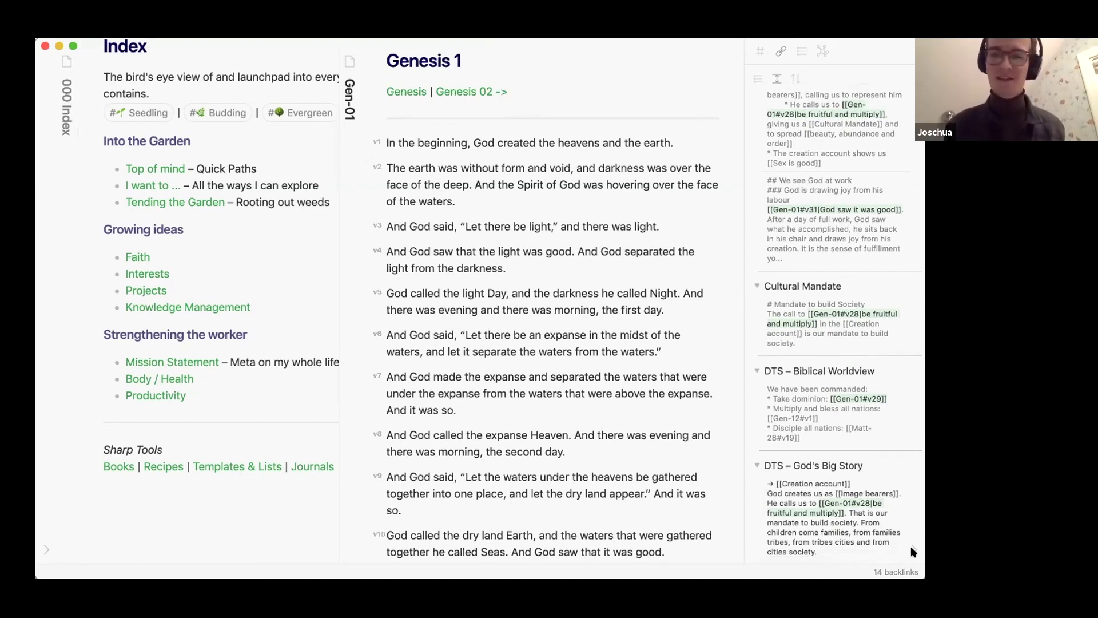
scroll(913, 551, "down", 5)
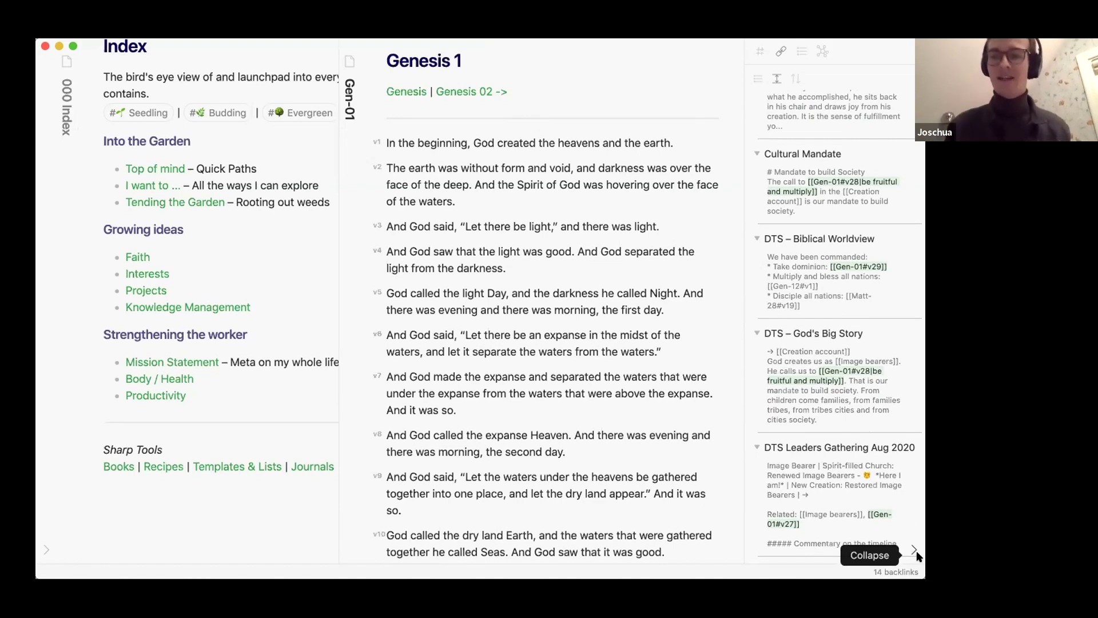
left_click(913, 550)
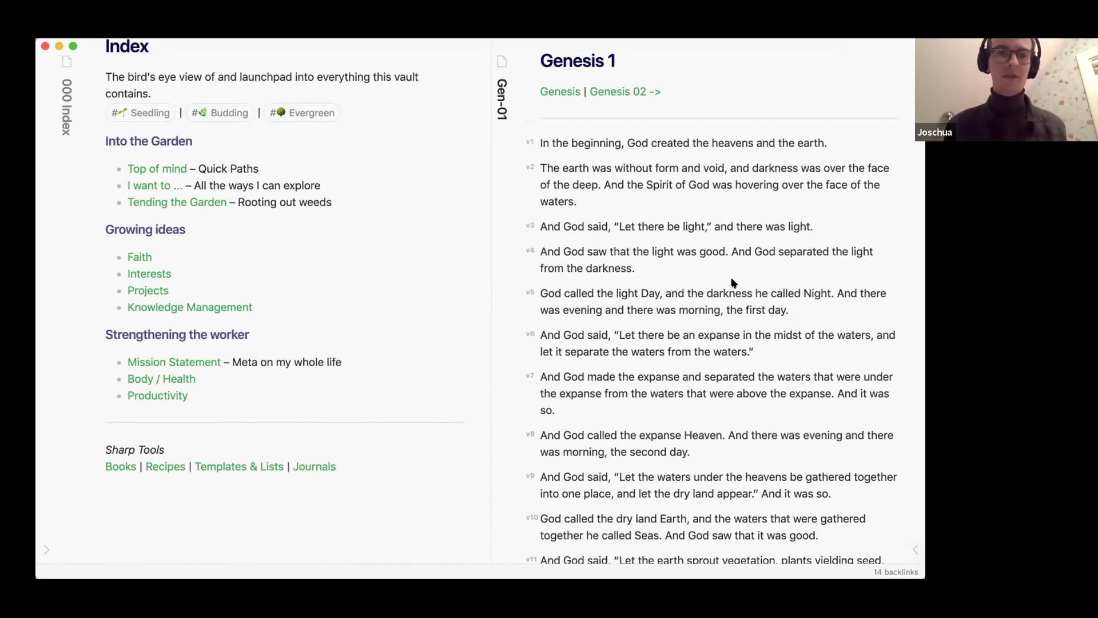
Close Genesis 1 and open the 020 Interests MOC beside the Index.
key("super+w")
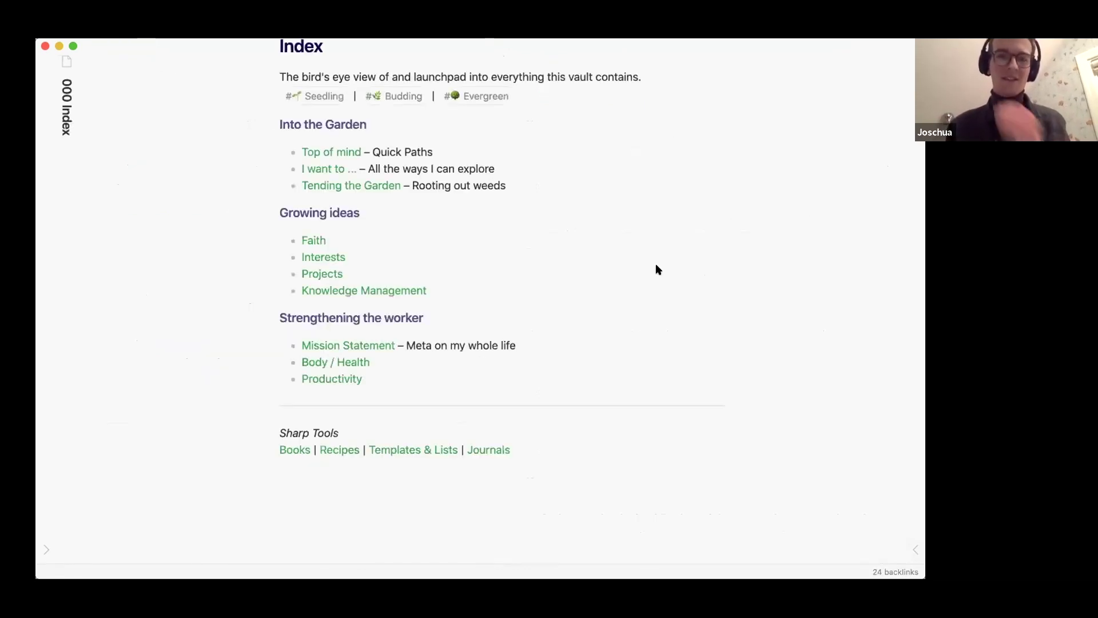
scroll(658, 269, "down", 1)
left_click(328, 232, "super")
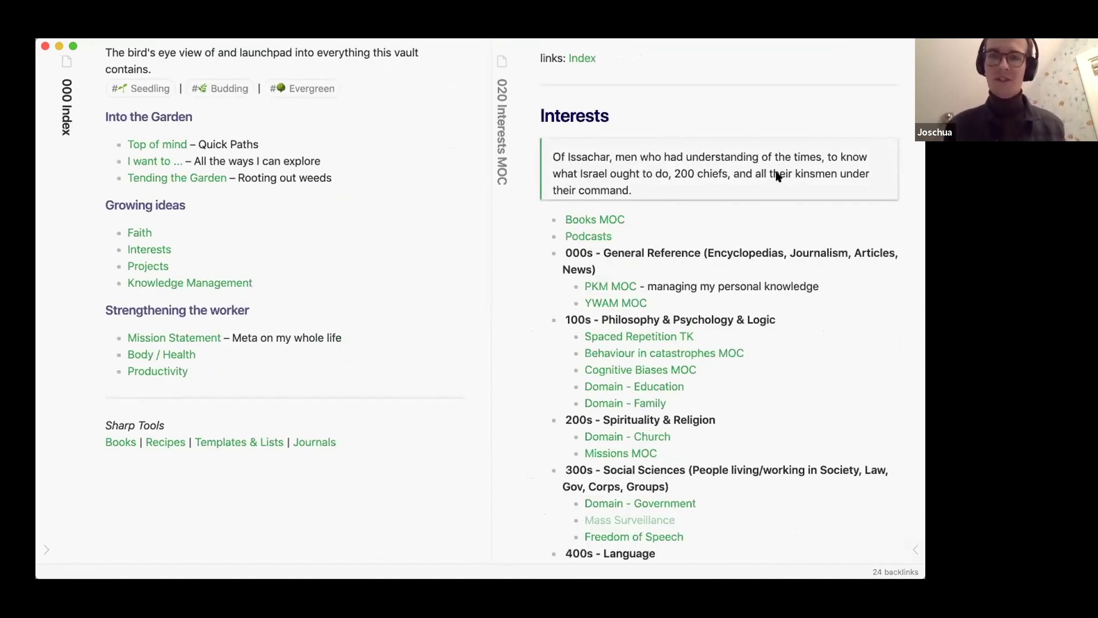
Scroll through the Interests MOC, then close it.
scroll(778, 176, "down", 4)
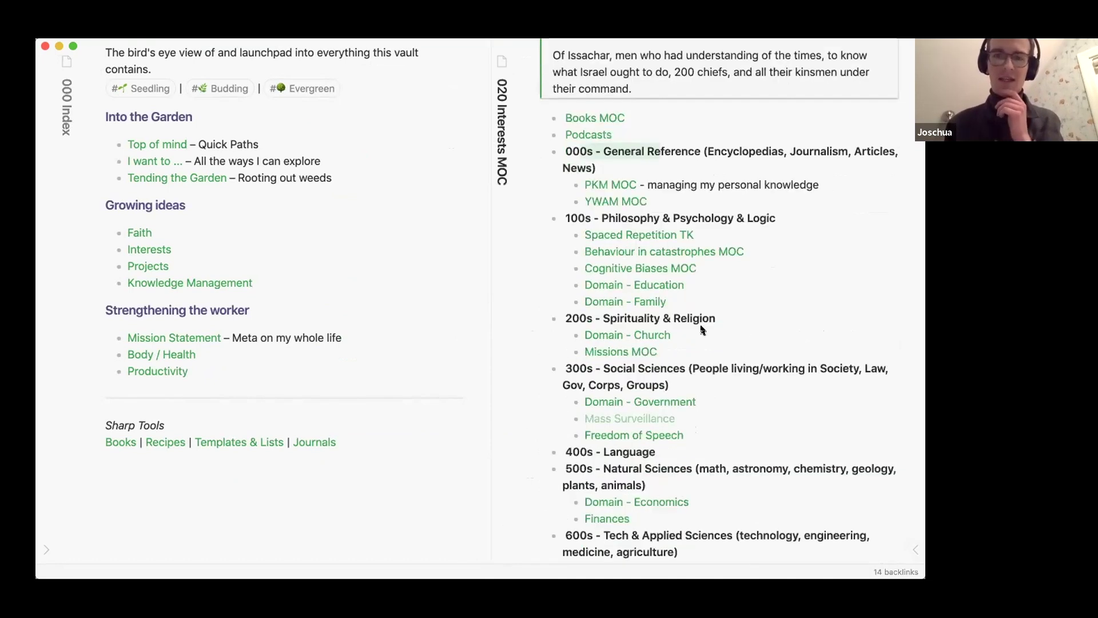
scroll(721, 311, "up", 4)
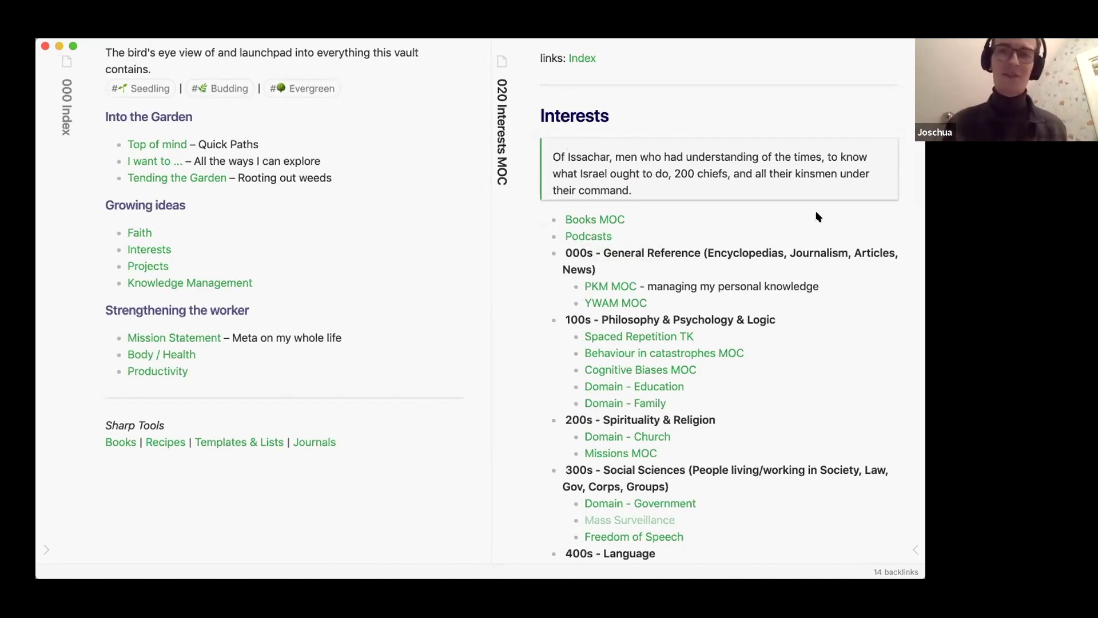
scroll(842, 234, "down", 2)
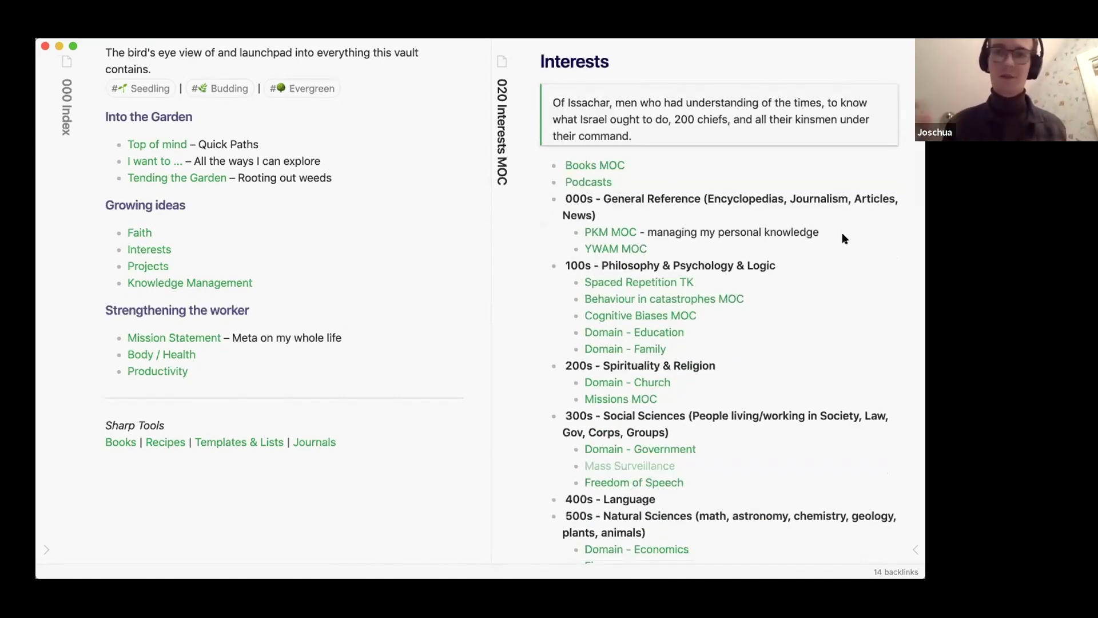
scroll(845, 238, "down", 2)
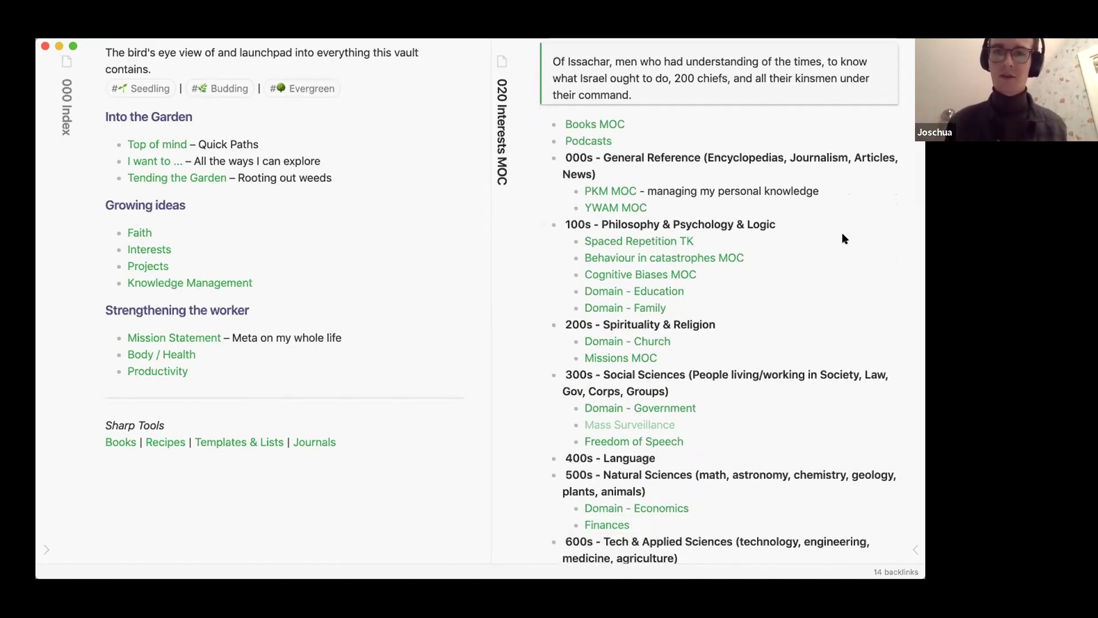
scroll(778, 224, "down", 1)
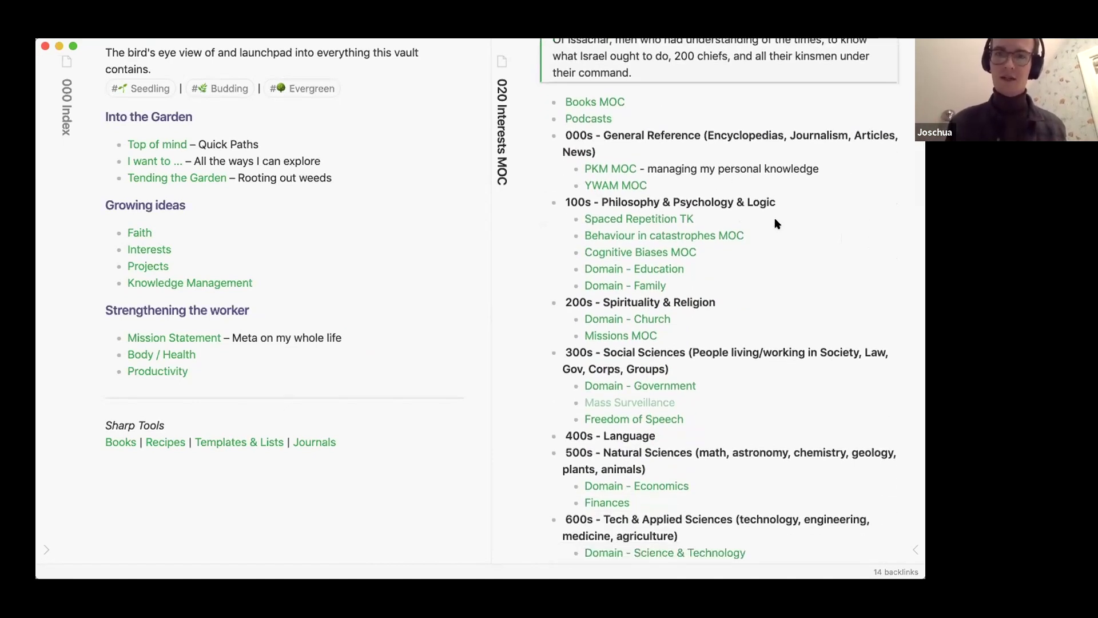
scroll(784, 225, "down", 3)
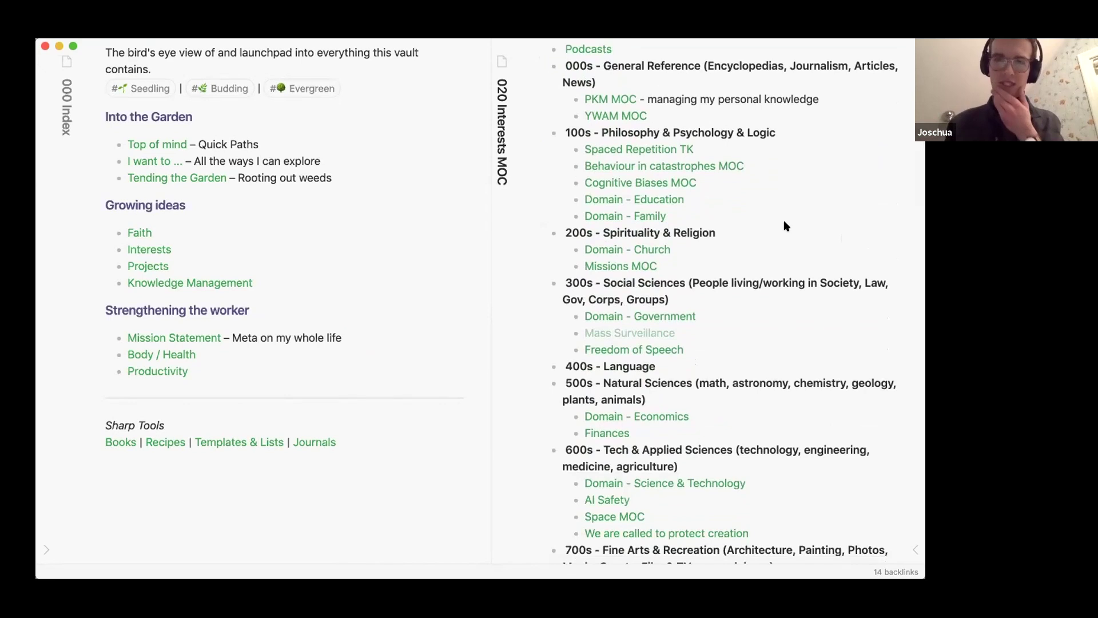
scroll(785, 226, "down", 7)
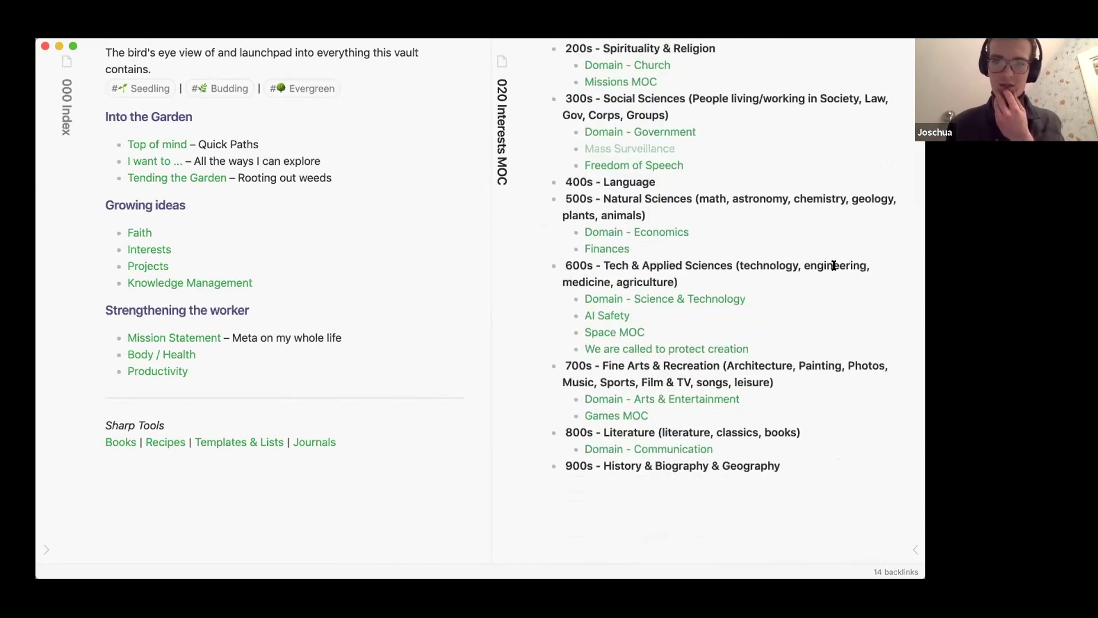
scroll(835, 268, "down", 2)
scroll(836, 268, "up", 16)
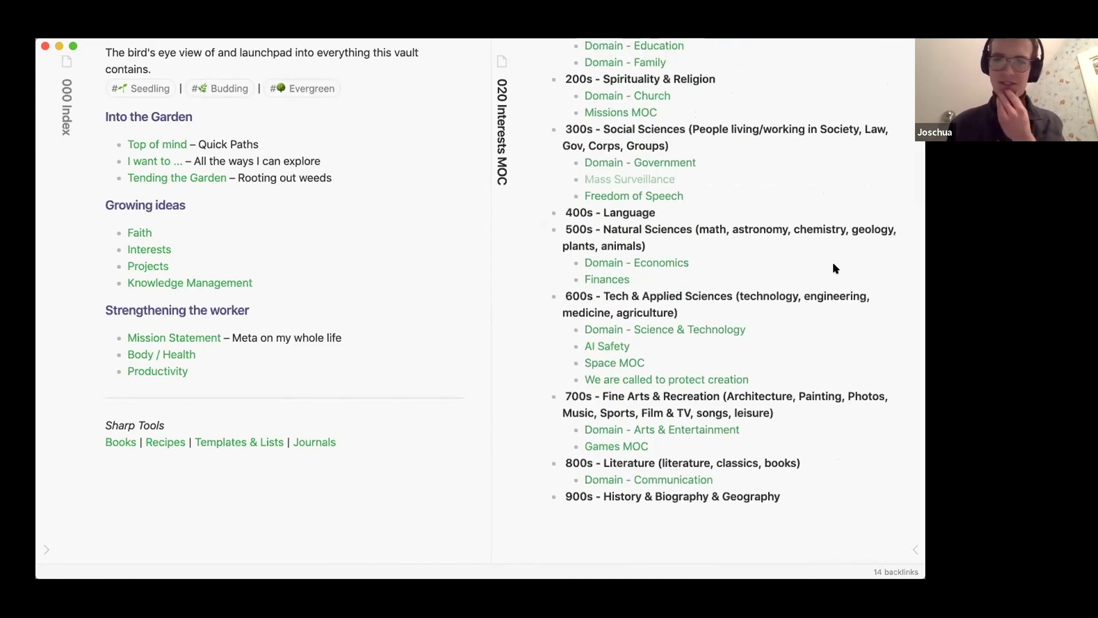
scroll(836, 267, "down", 1)
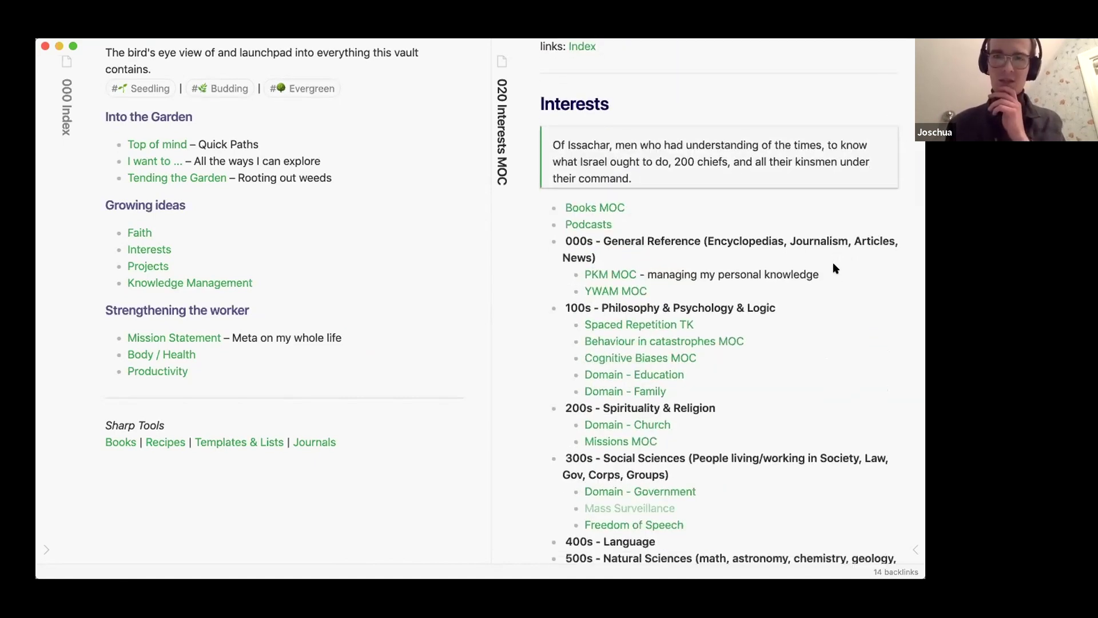
key("super+w")
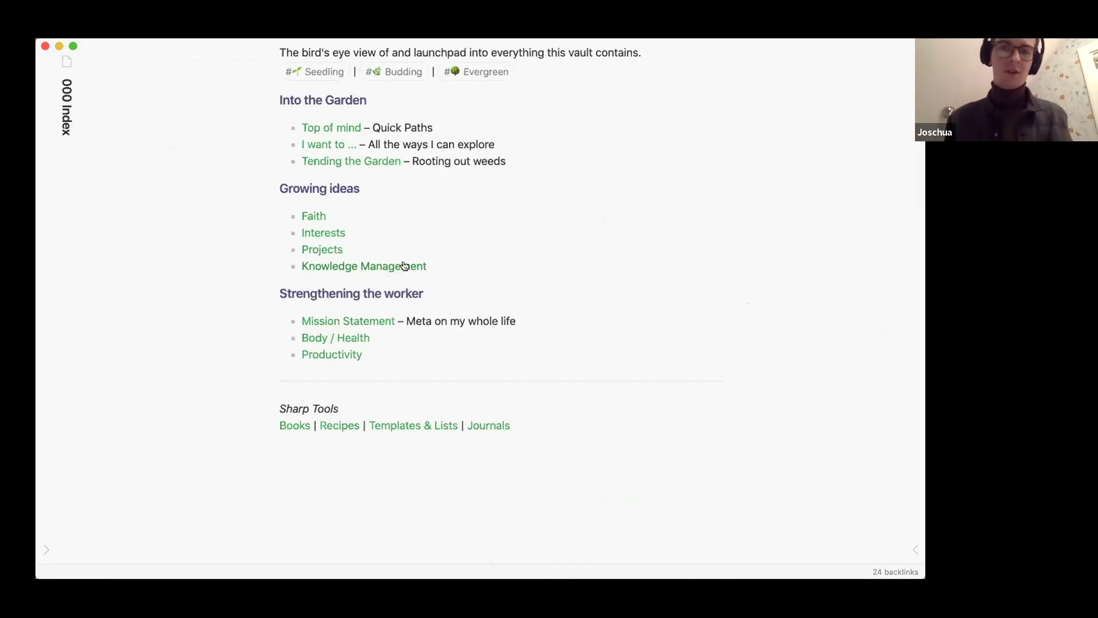
Read through the 050 PKM MOC's tagging and incoming-streams sections beside the Index, then close it with Ctrl+W.
left_click(412, 264)
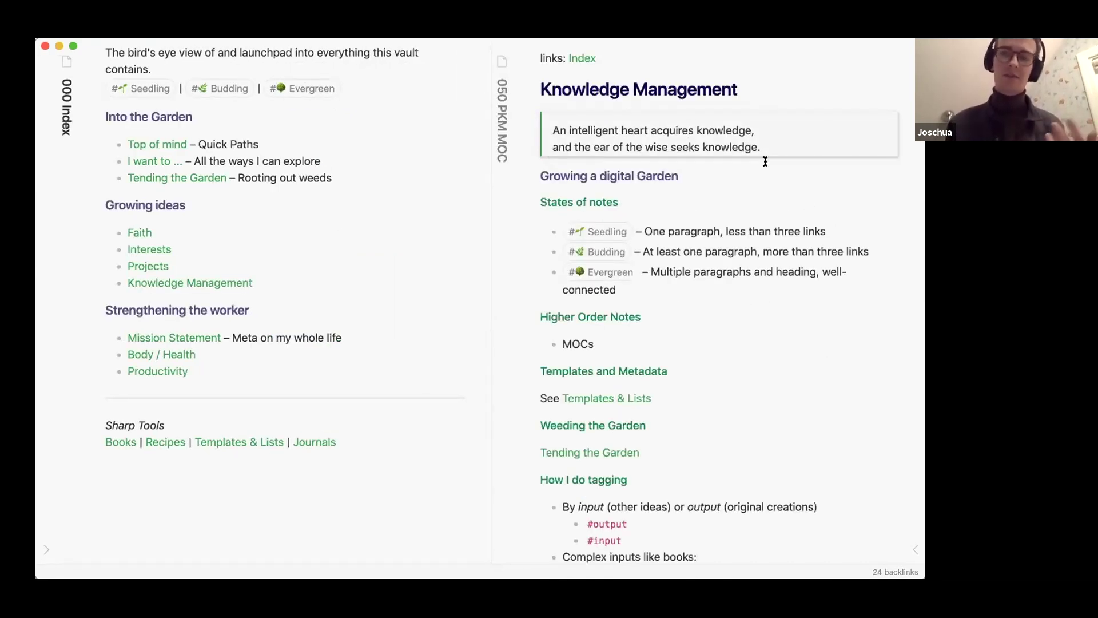
scroll(796, 178, "down", 1)
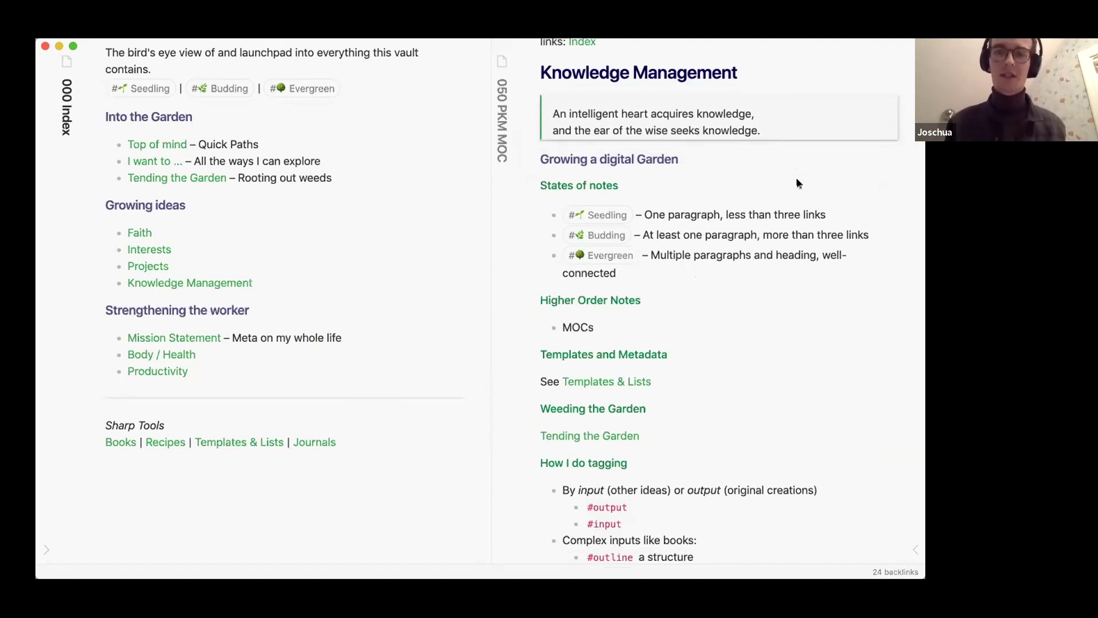
scroll(687, 377, "down", 2)
scroll(753, 308, "down", 8)
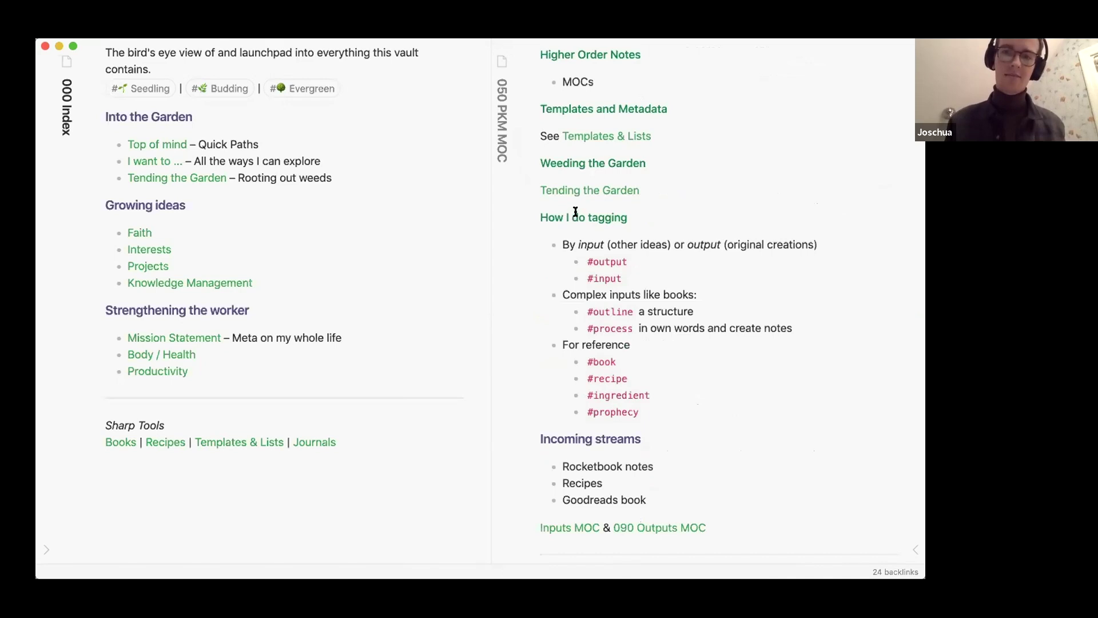
scroll(730, 406, "down", 1)
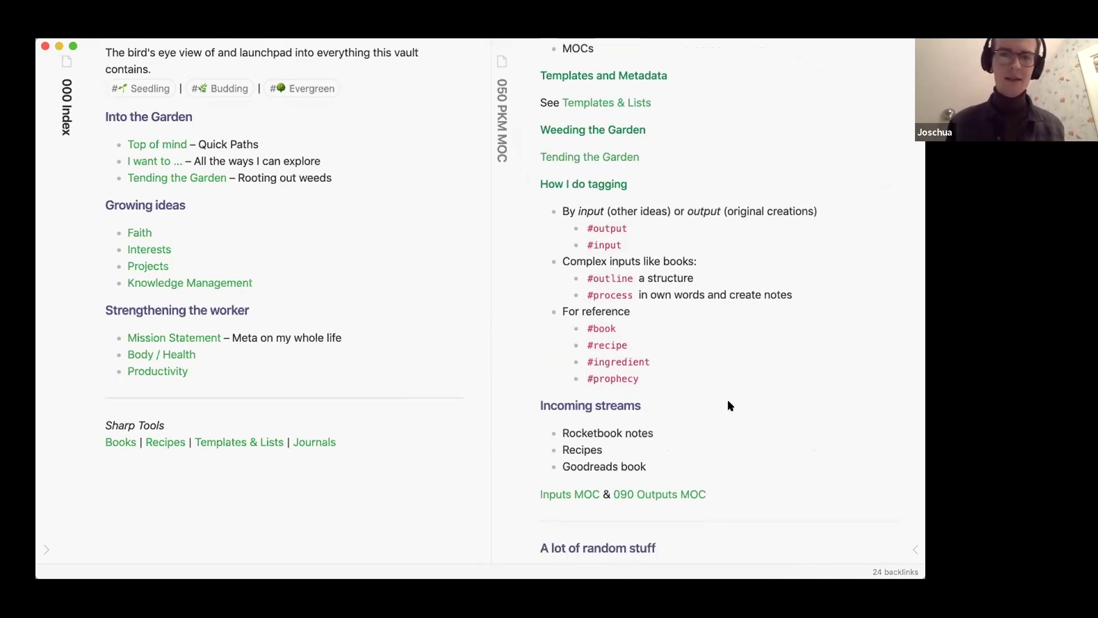
scroll(674, 258, "down", 1)
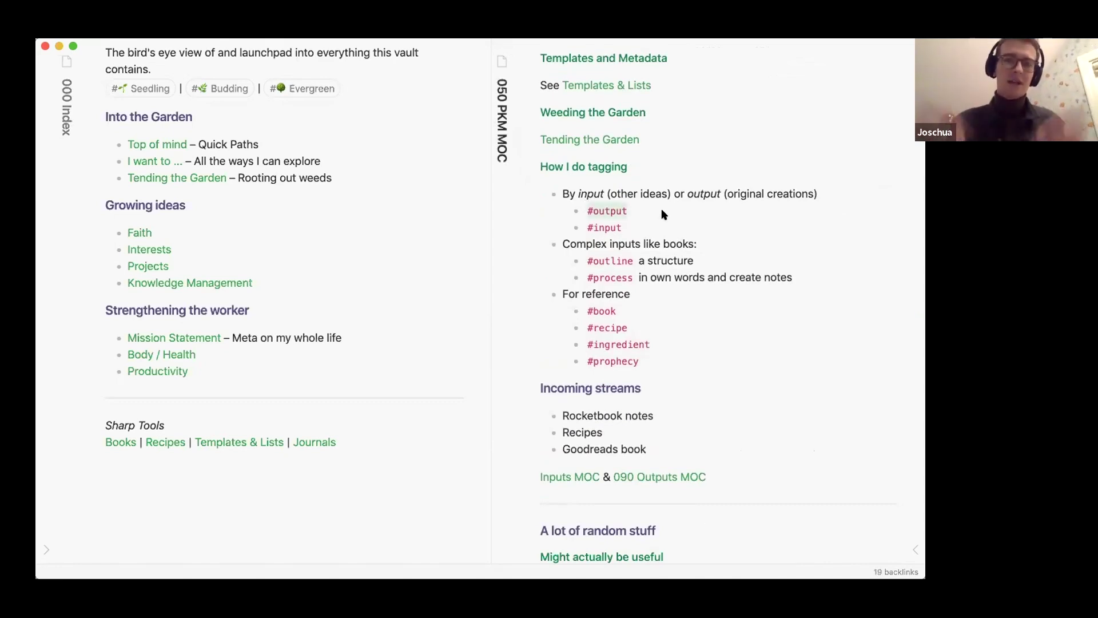
scroll(663, 214, "down", 1)
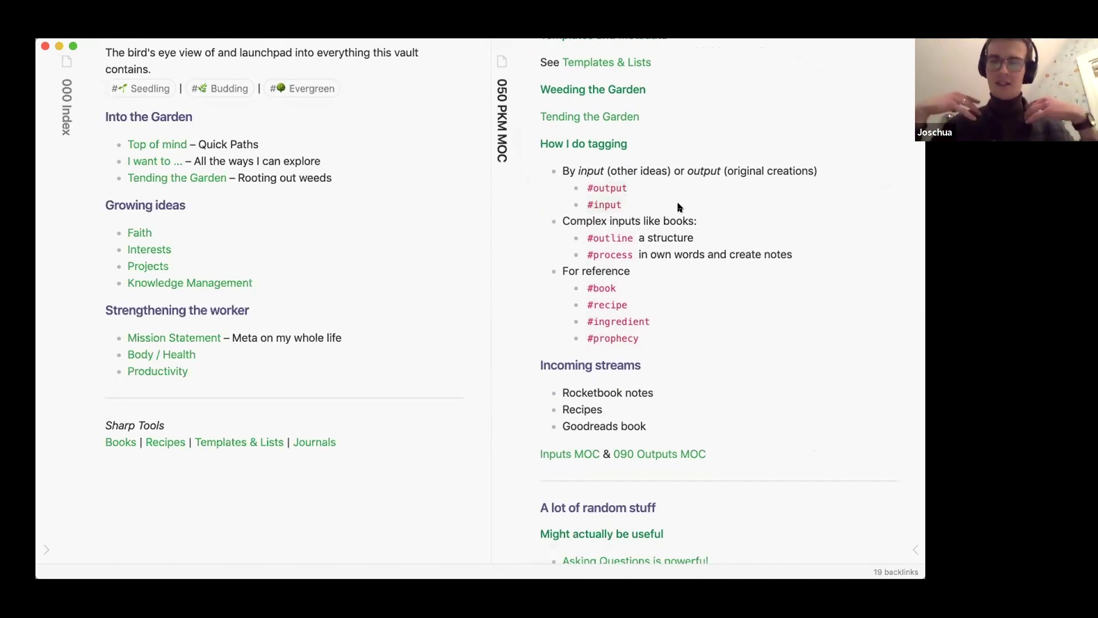
scroll(716, 207, "down", 1)
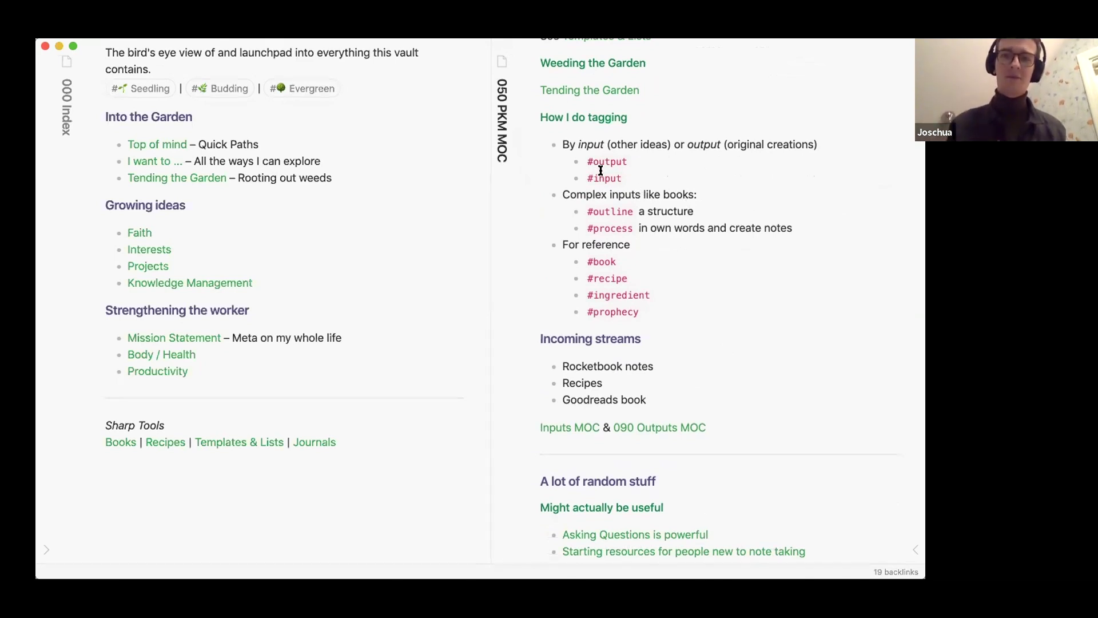
scroll(689, 179, "down", 1)
scroll(664, 166, "down", 1)
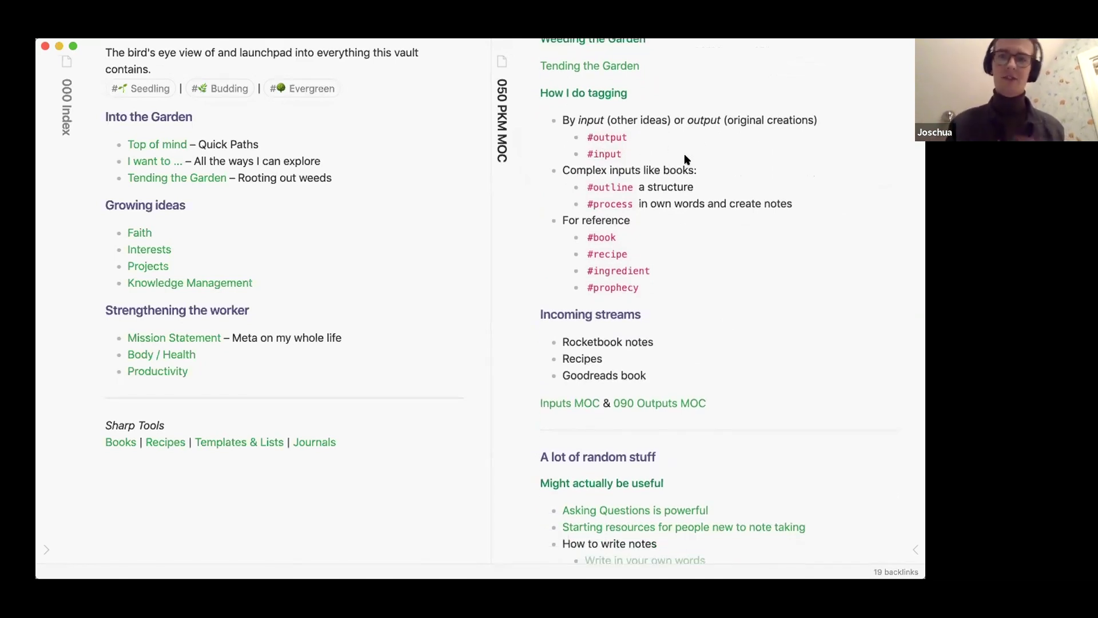
scroll(715, 194, "down", 2)
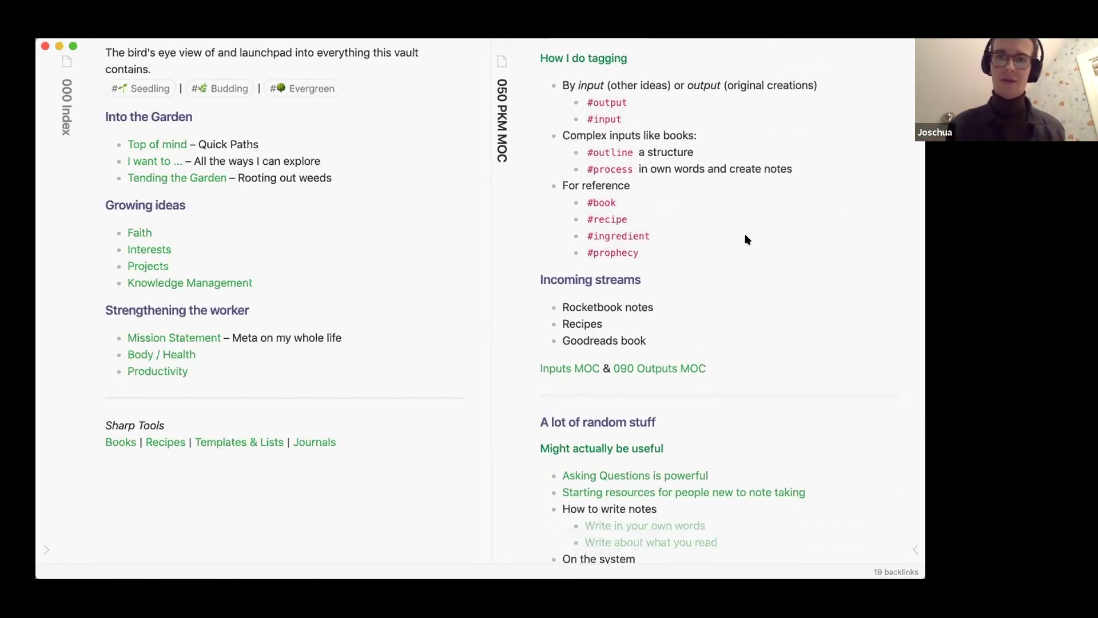
scroll(744, 239, "down", 5)
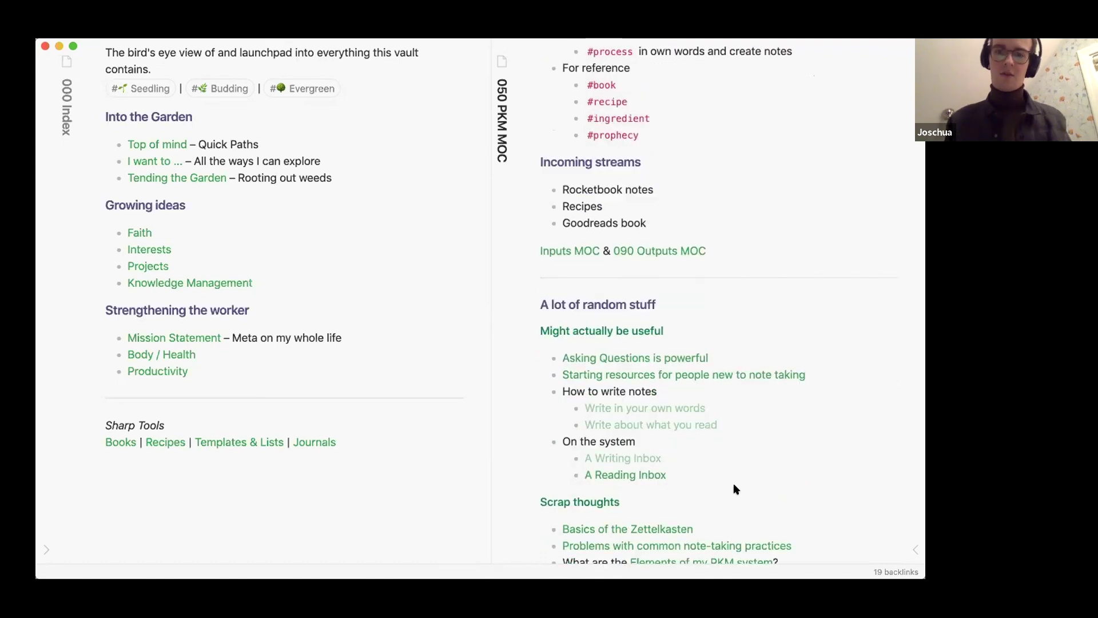
key("ctrl+w")
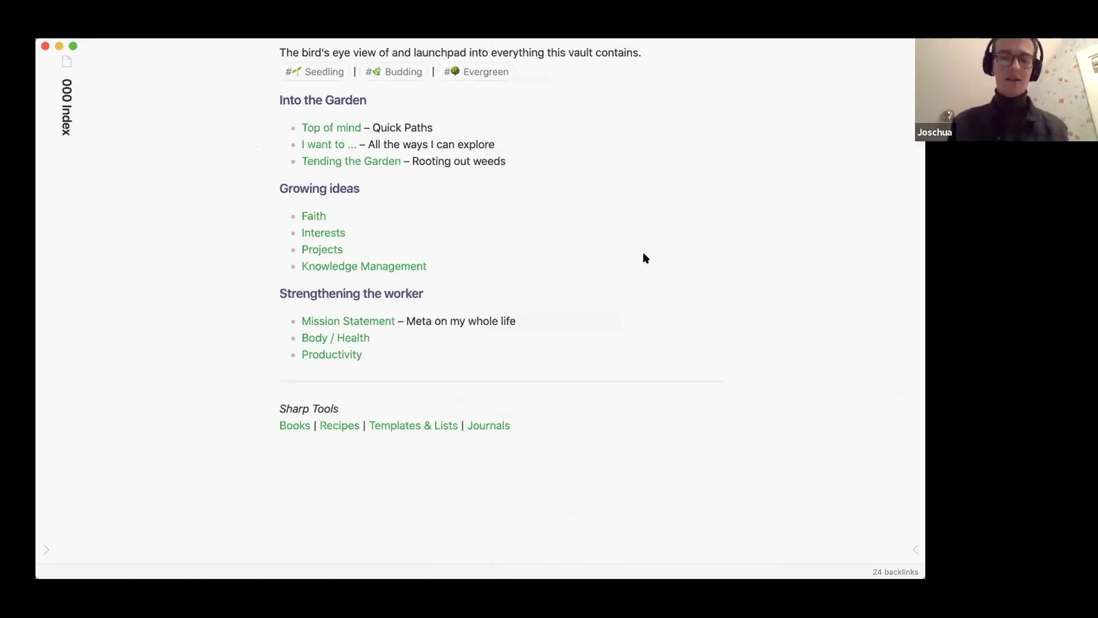
key("ctrl+n")
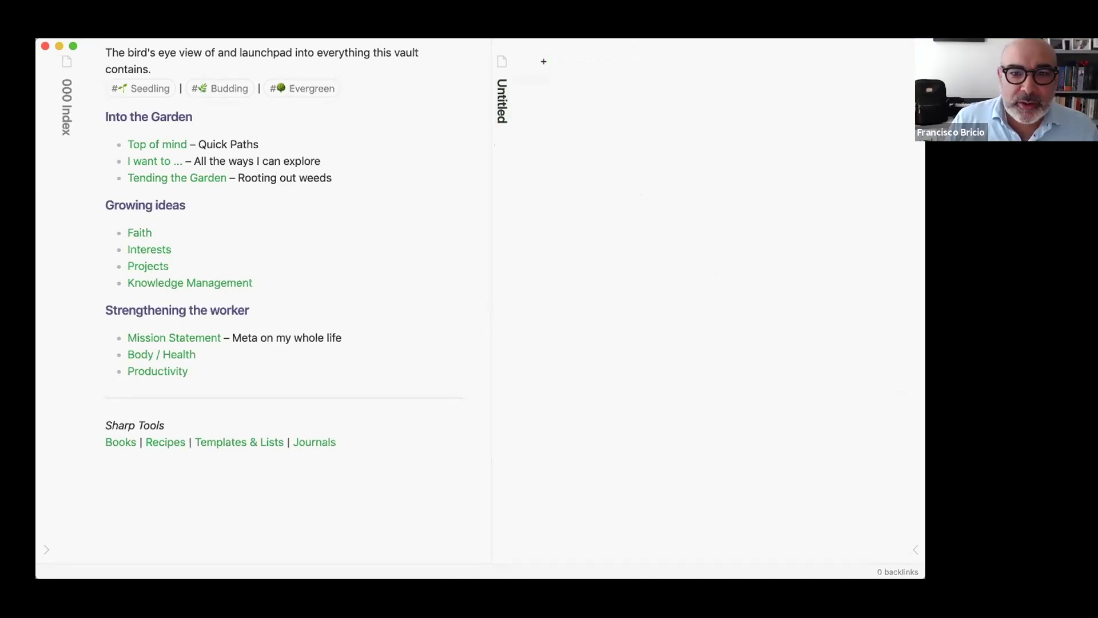
type("#")
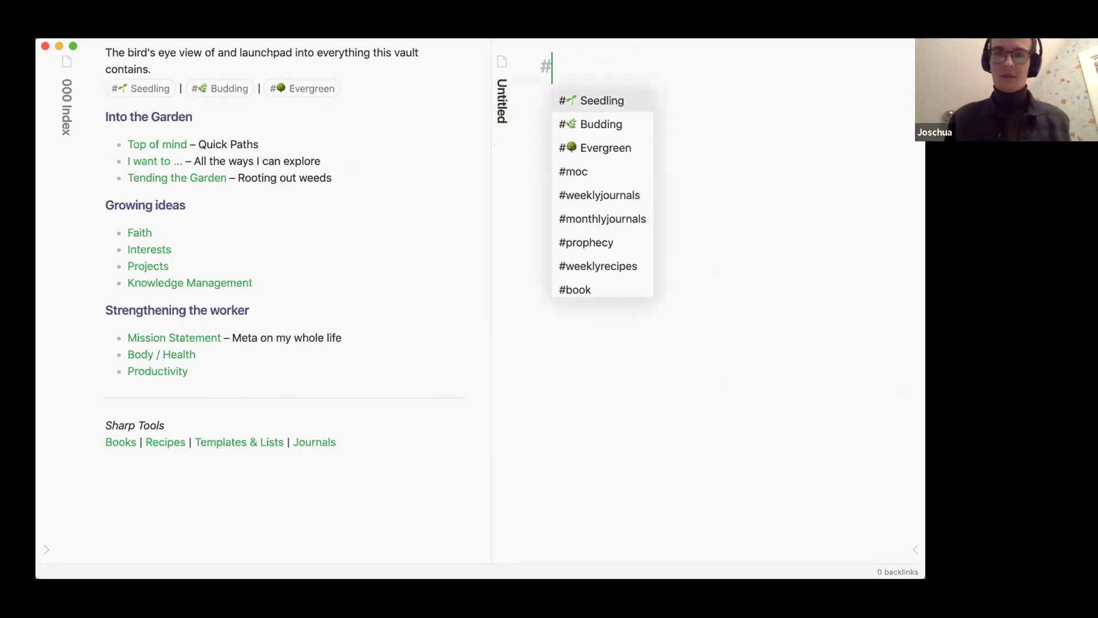
type("see")
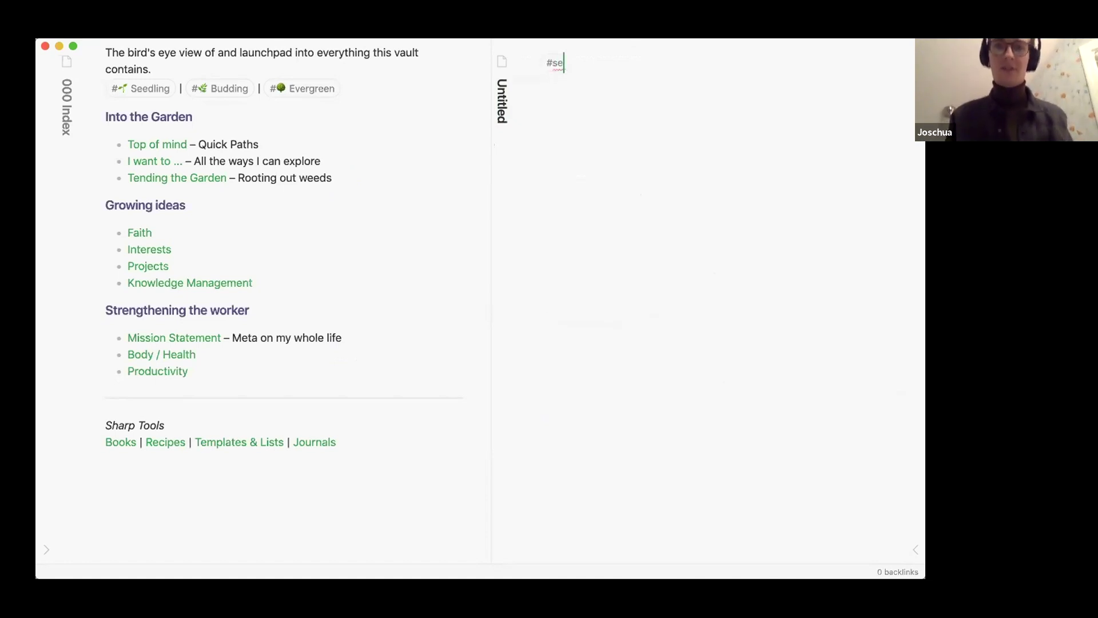
key("BackSpace")
key("BackSpace")
key("BackSpace")
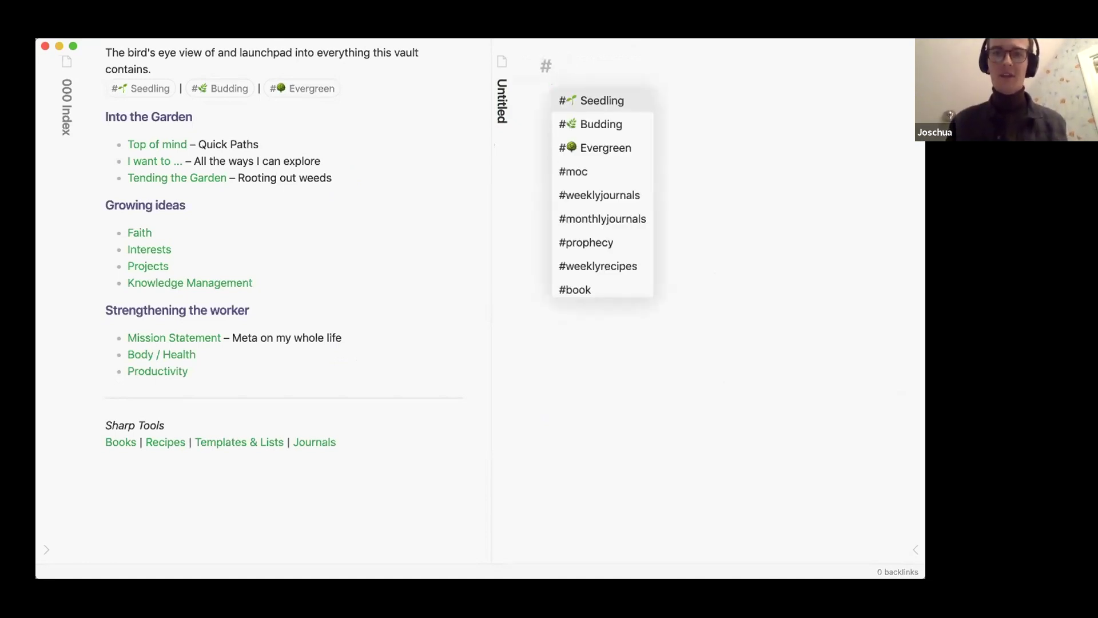
scroll(607, 176, "down", 3)
scroll(606, 177, "down", 2)
scroll(607, 177, "up", 5)
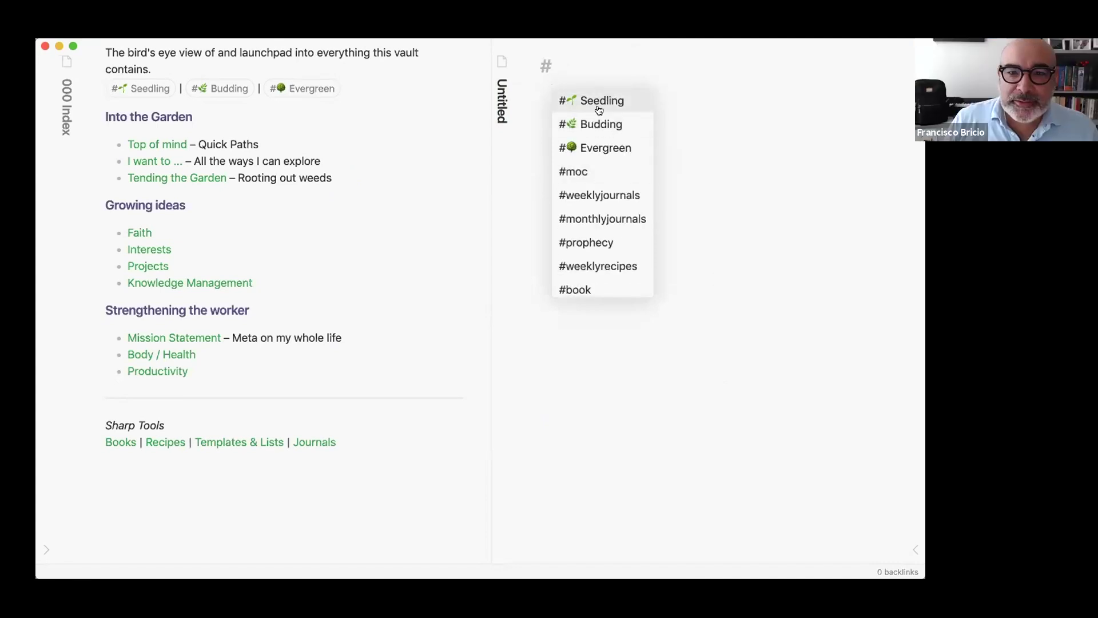
left_click(595, 143)
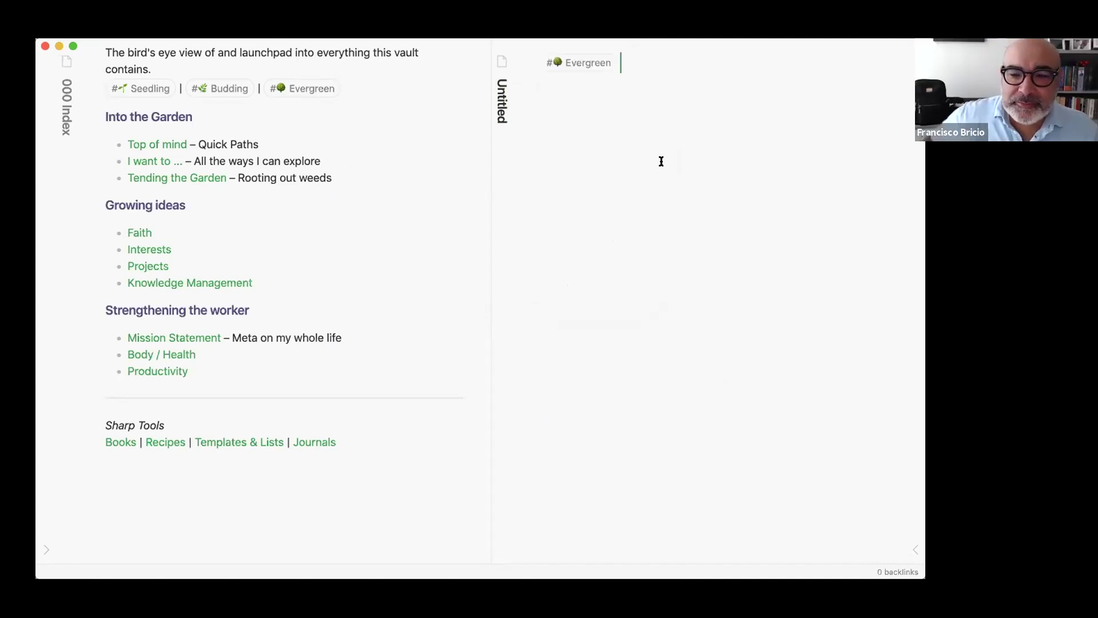
key("super+p")
type("dele")
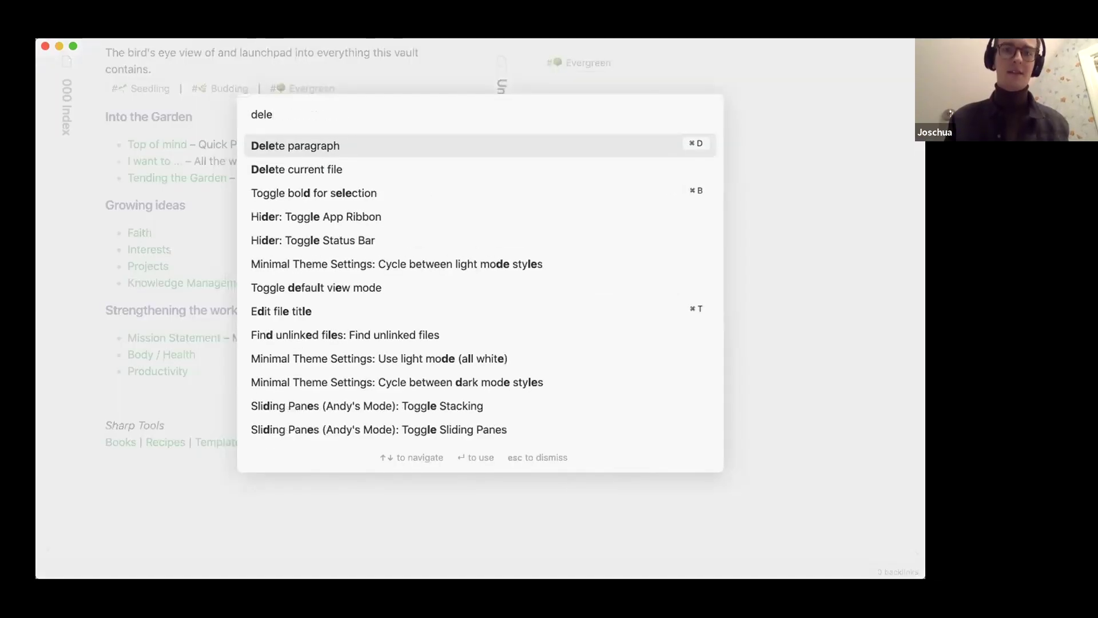
key("Down")
key("Return")
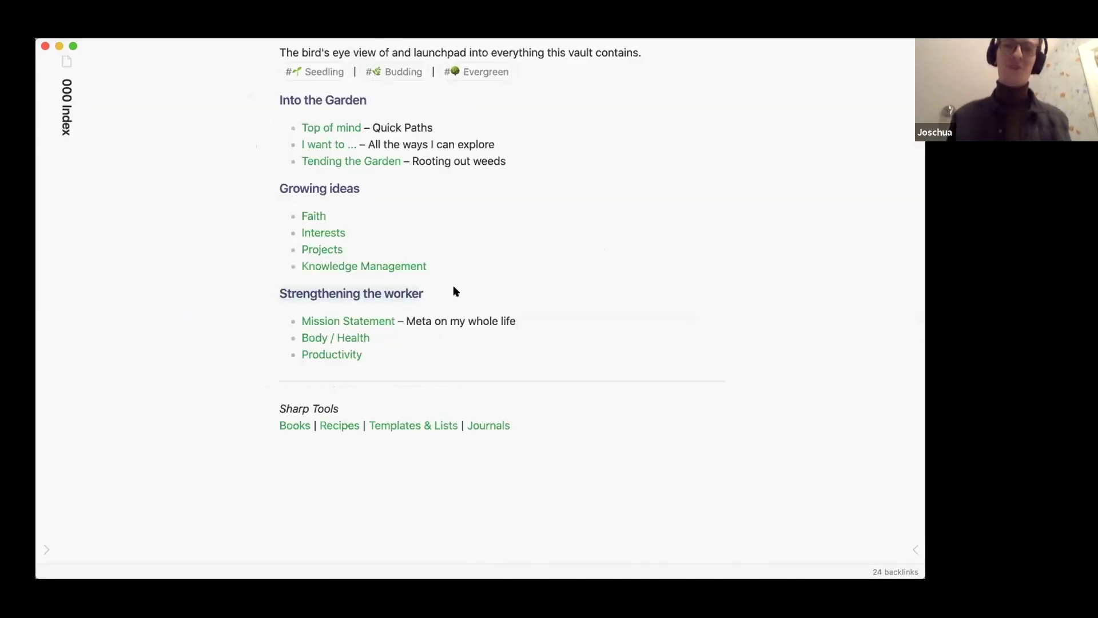
scroll(465, 288, "down", 1)
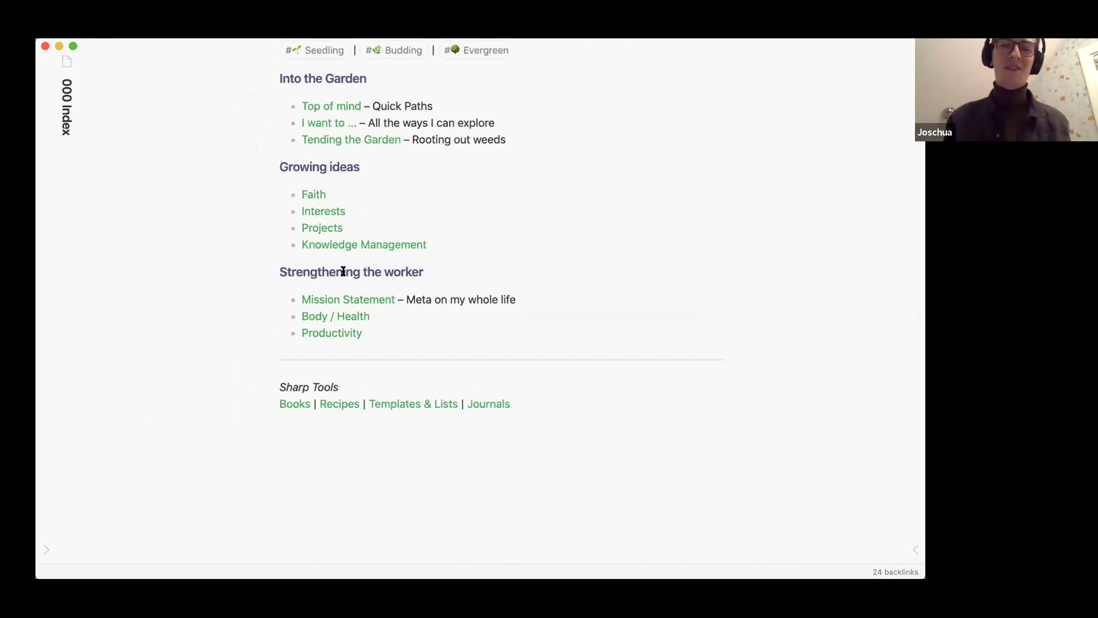
scroll(343, 271, "down", 3)
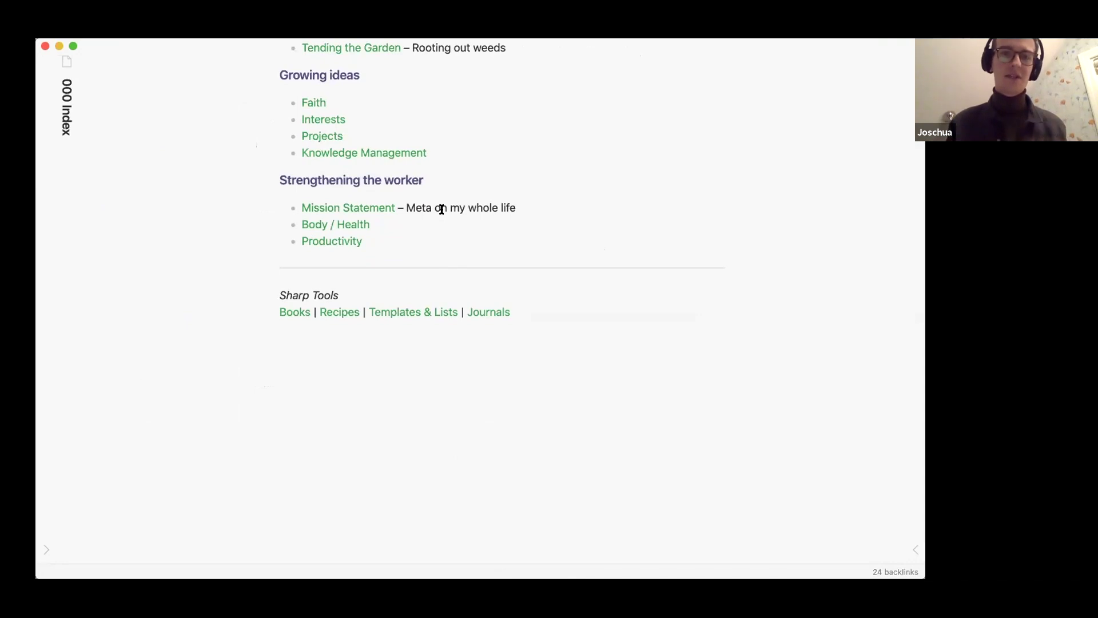
mouse_move(357, 227)
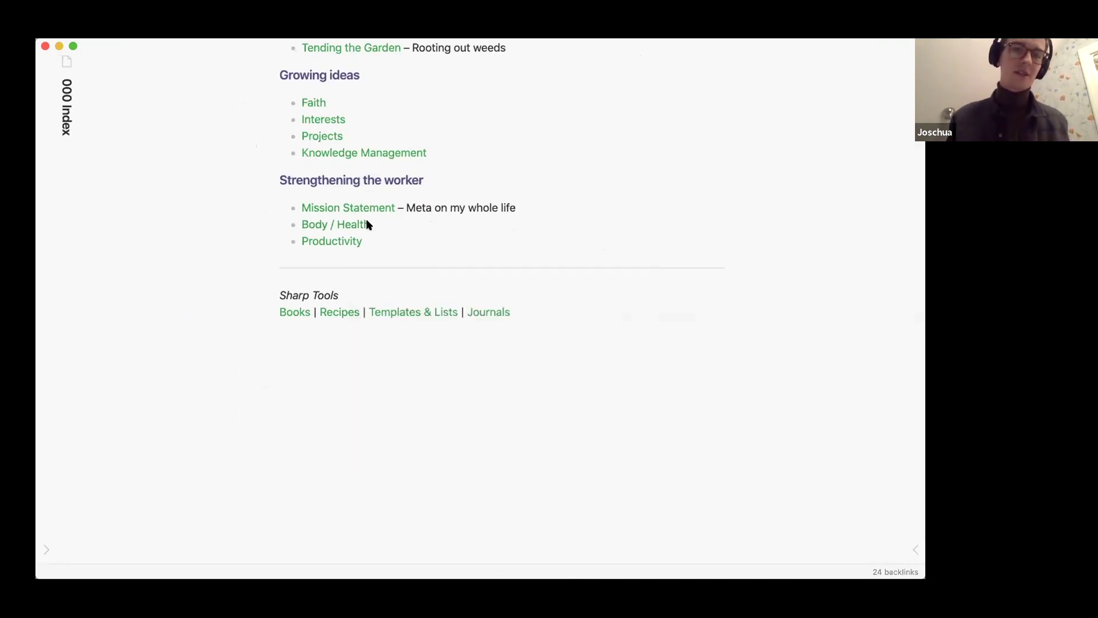
scroll(571, 336, "down", 5)
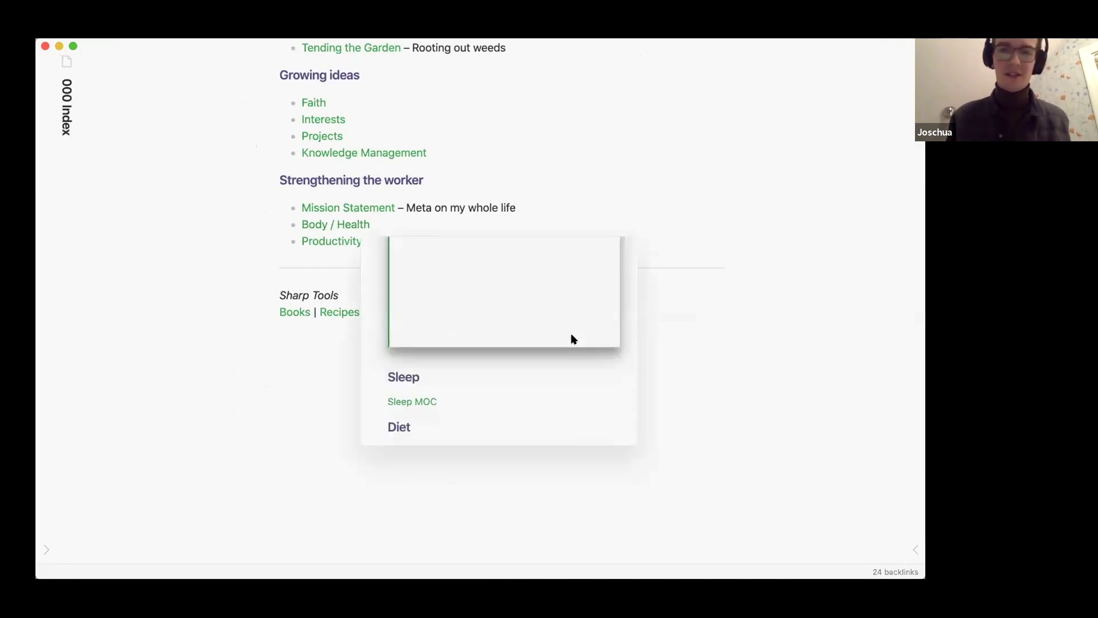
left_click(347, 240)
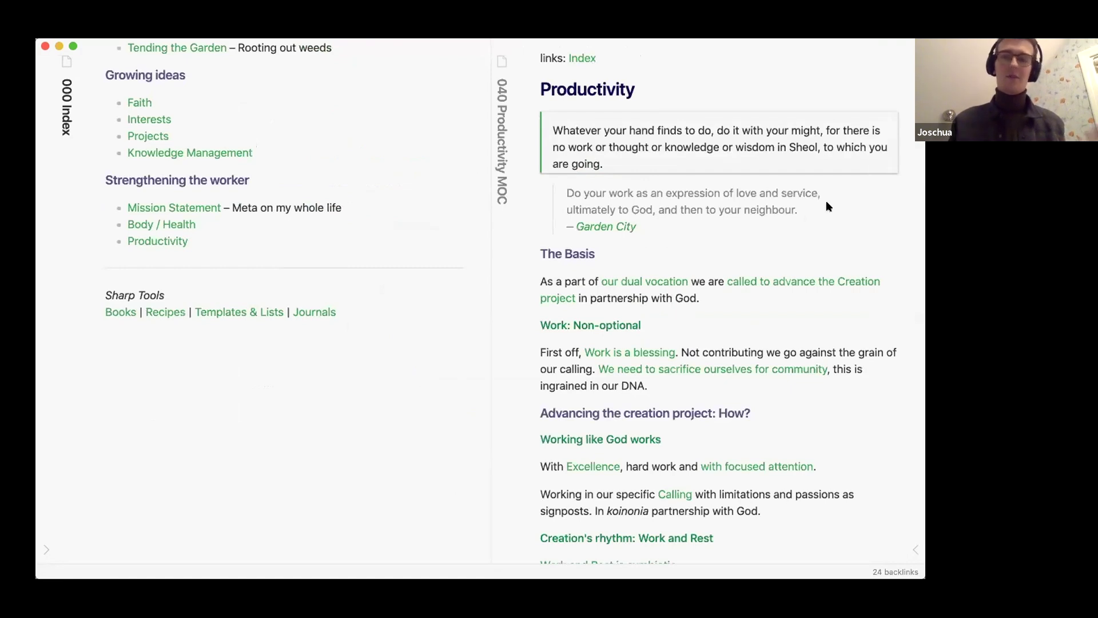
scroll(828, 206, "down", 5)
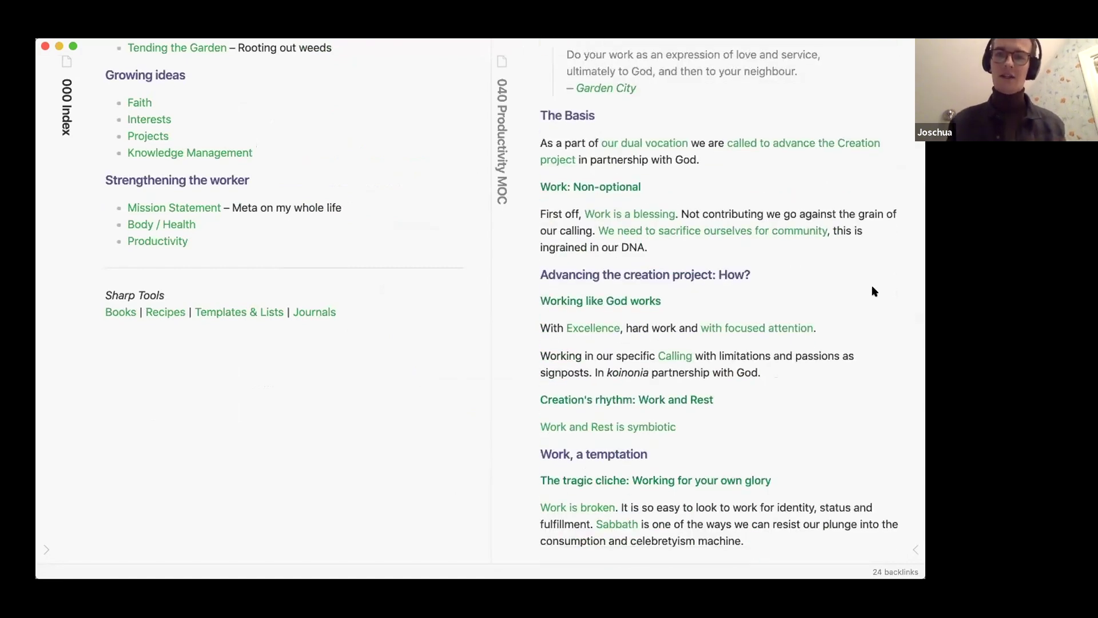
scroll(874, 292, "down", 2)
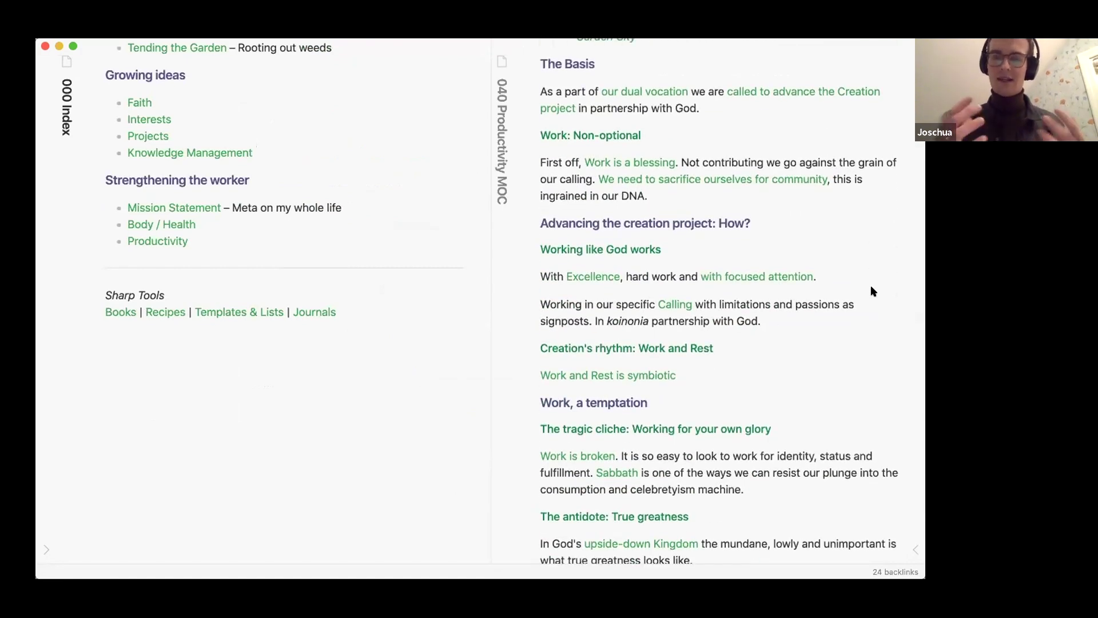
scroll(873, 292, "down", 6)
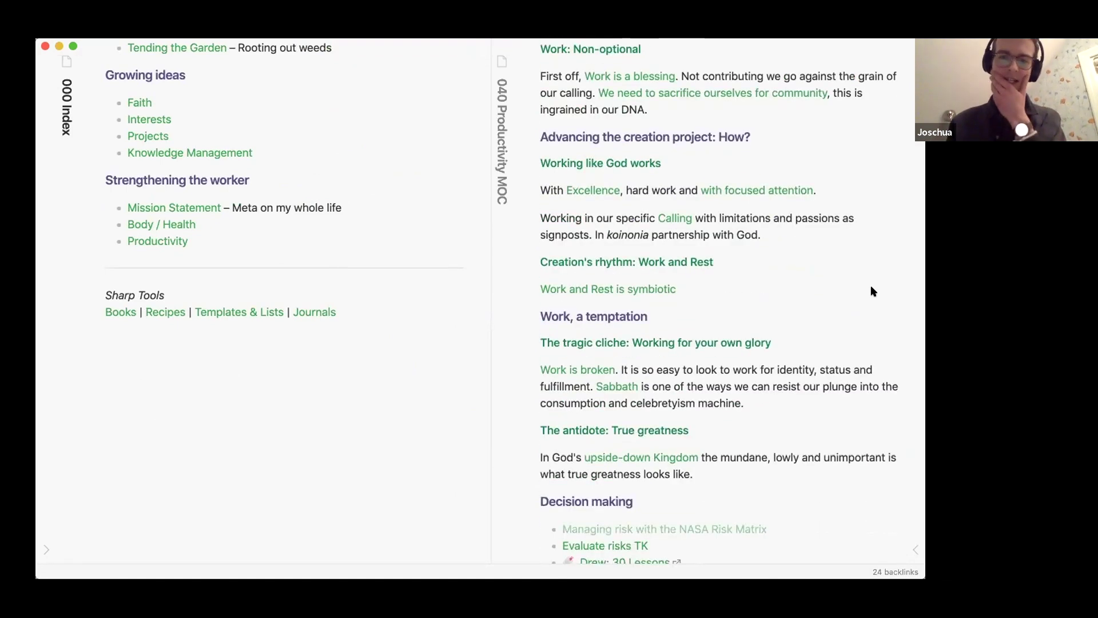
scroll(872, 287, "down", 1)
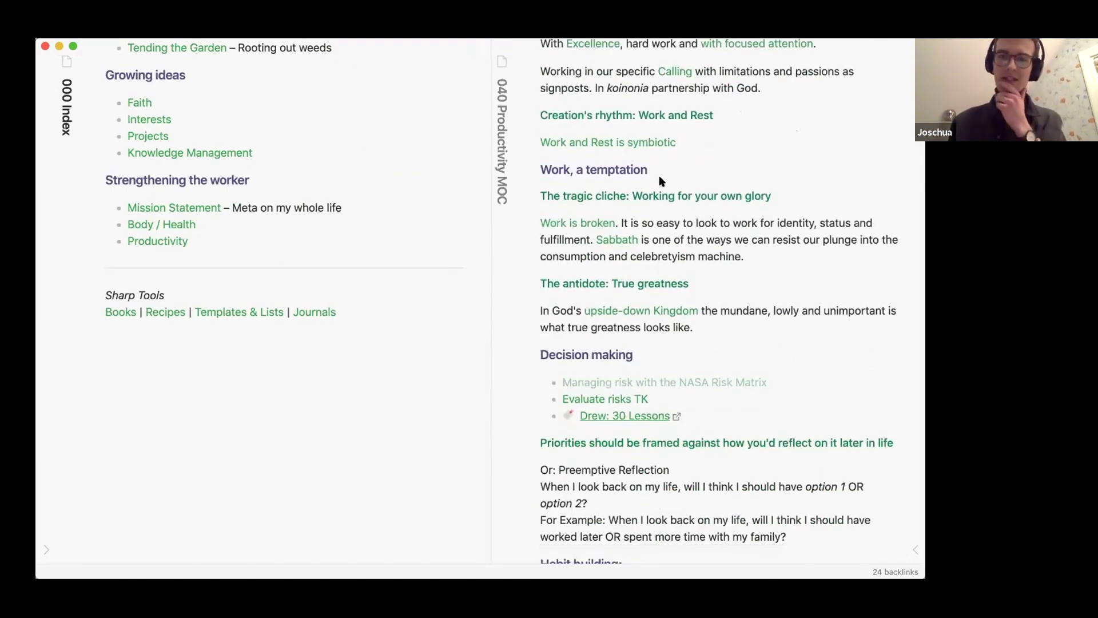
scroll(666, 173, "down", 1)
scroll(720, 189, "down", 1)
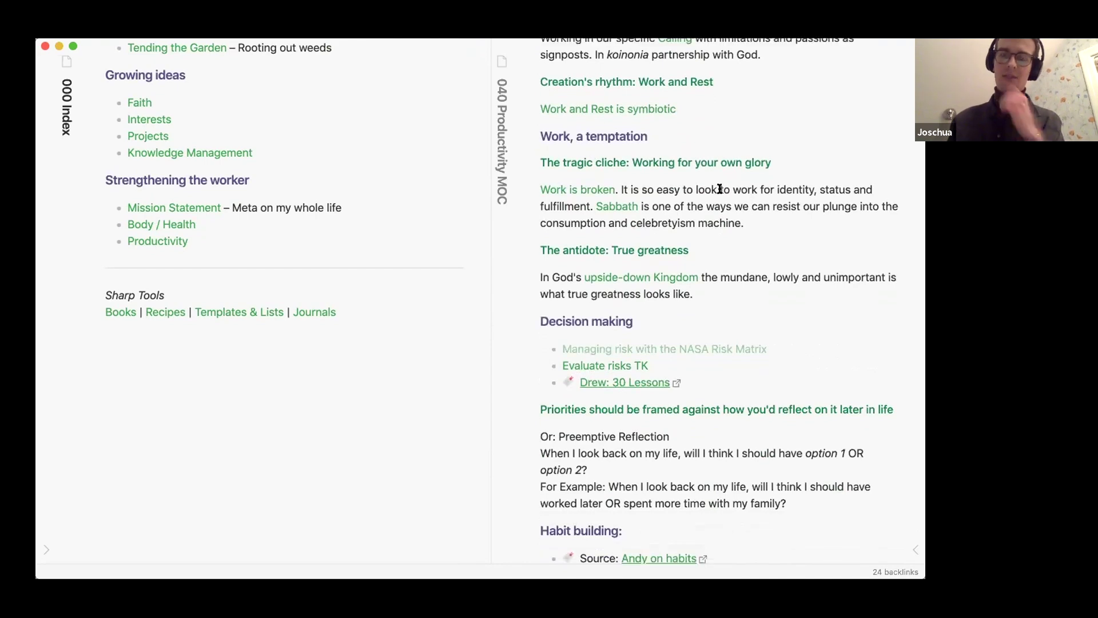
scroll(720, 189, "down", 1)
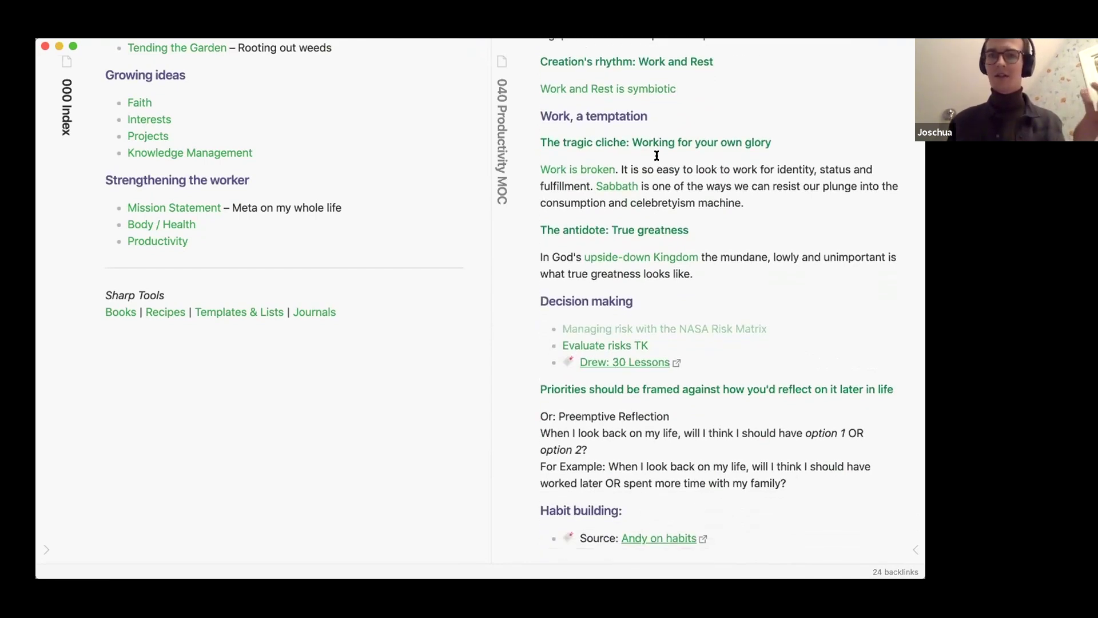
scroll(684, 181, "up", 5)
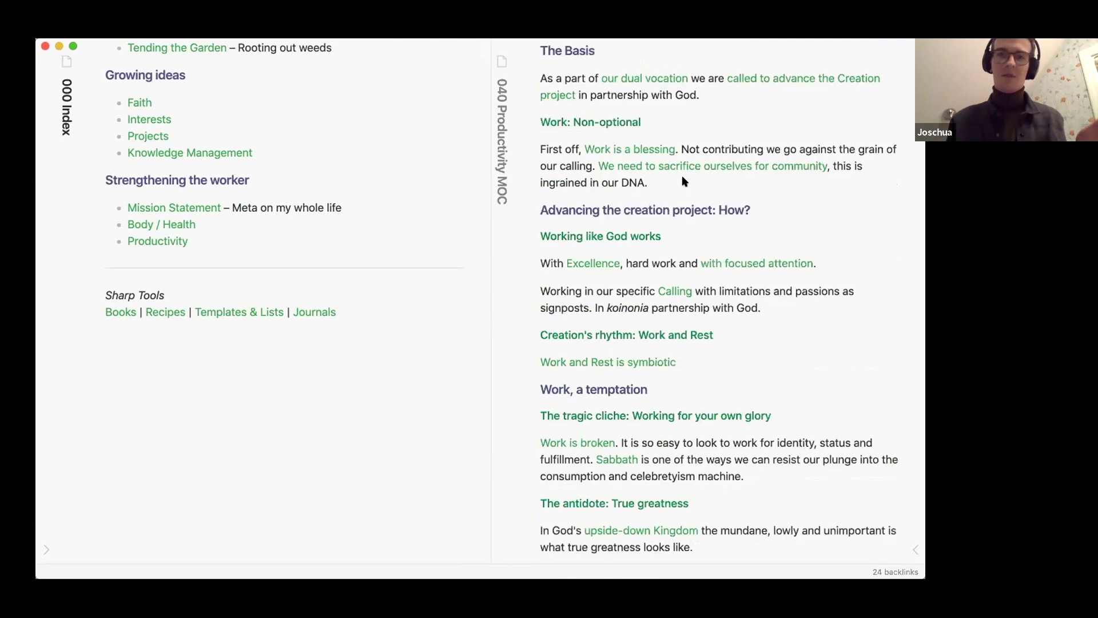
scroll(685, 181, "down", 3)
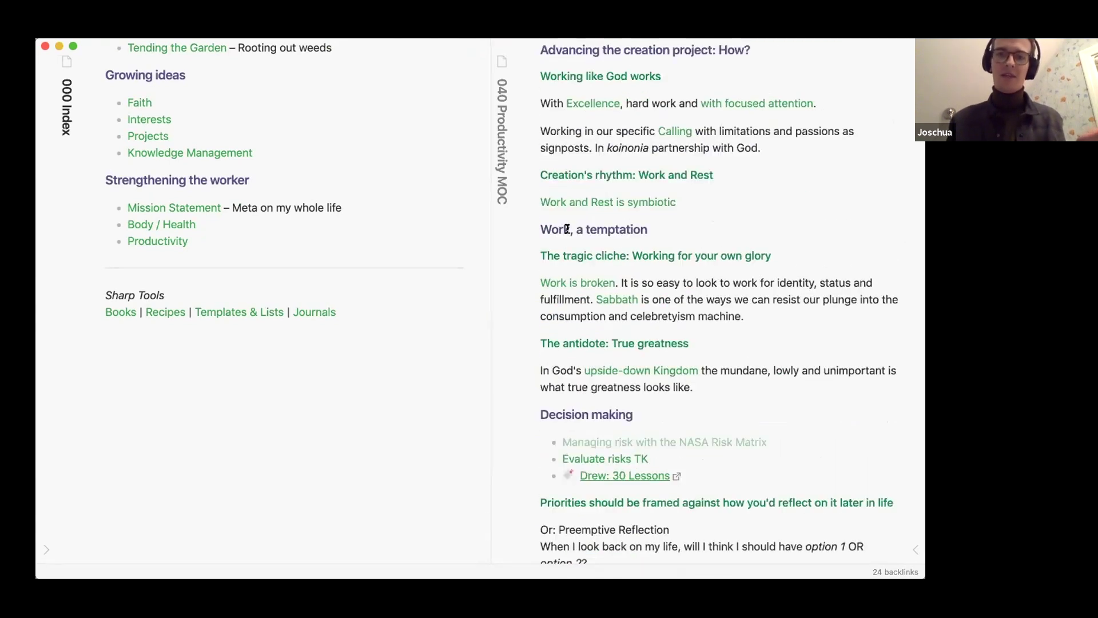
scroll(795, 219, "down", 2)
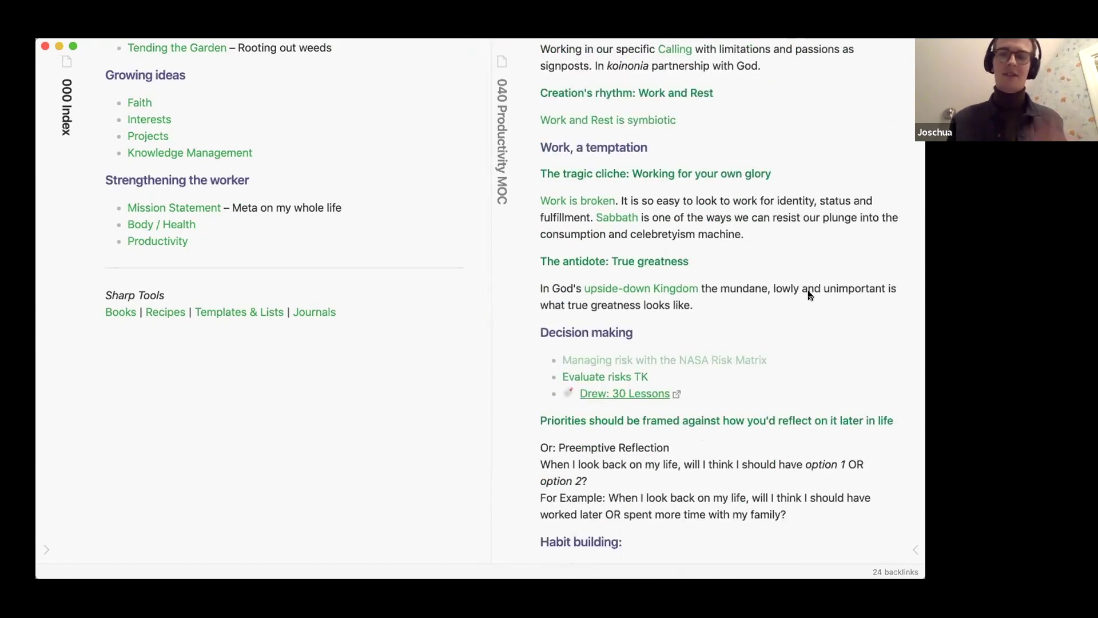
scroll(776, 214, "down", 2)
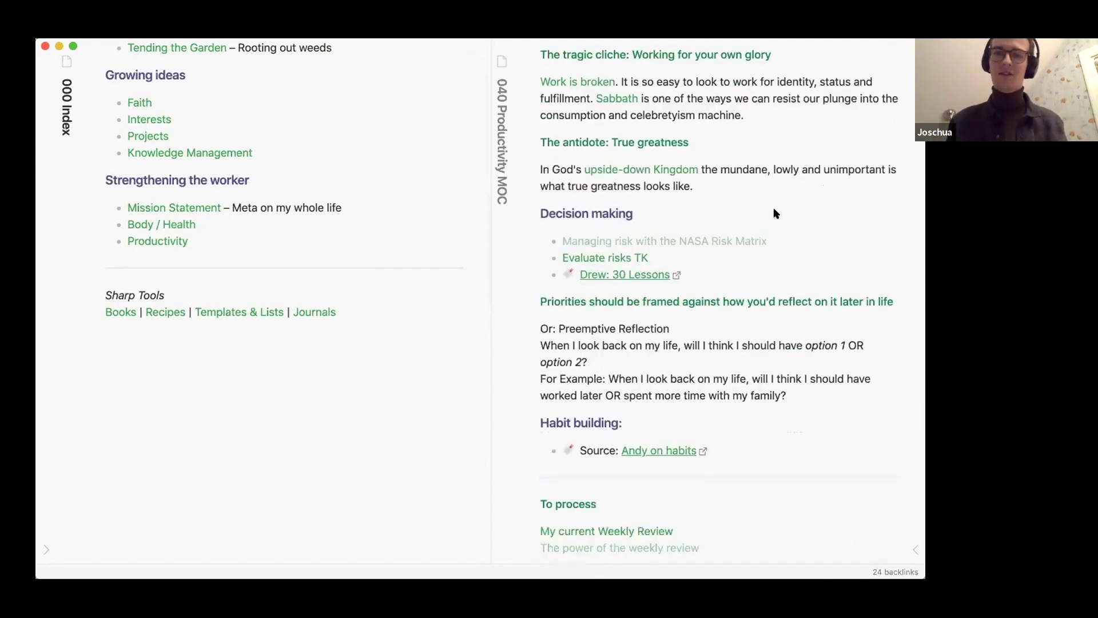
Open the 'Work is broken' note from the 040 Productivity MOC and skim its Origin section.
scroll(843, 183, "up", 3)
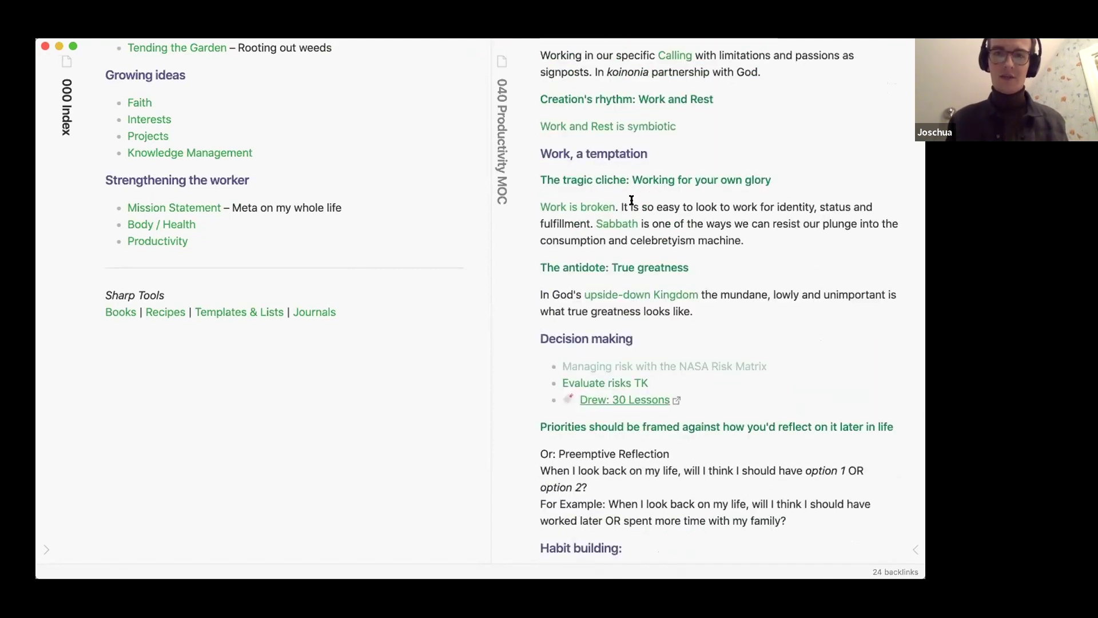
left_click(600, 207)
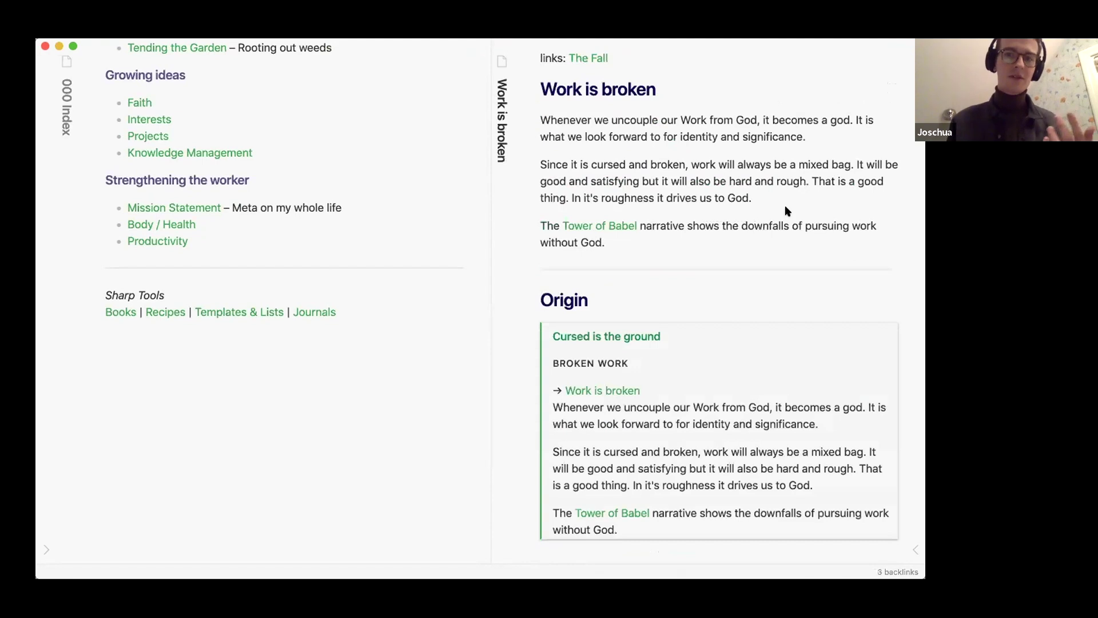
scroll(785, 207, "down", 1)
scroll(787, 212, "up", 1)
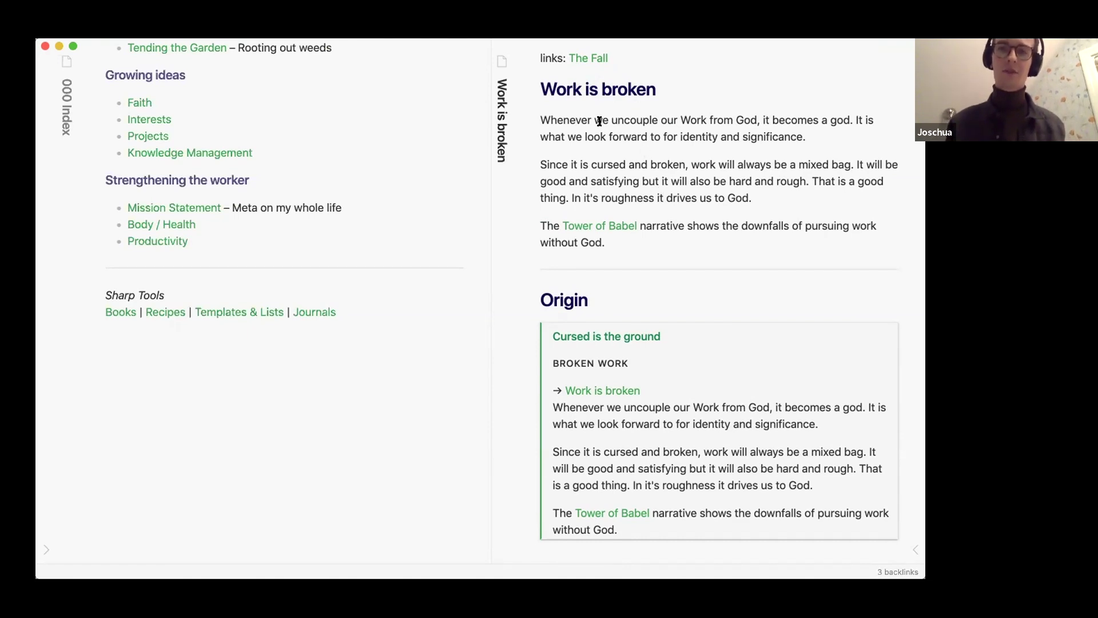
Read the linked Tower of Babel note, close it, and open the Books MOC from the Index.
left_click(608, 227)
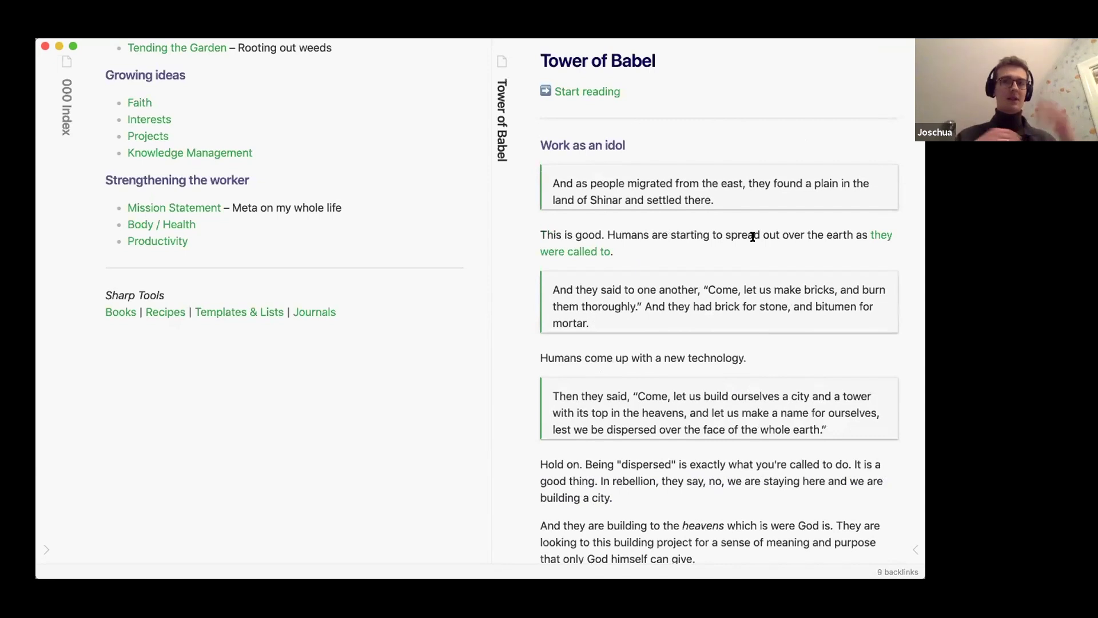
scroll(752, 237, "down", 1)
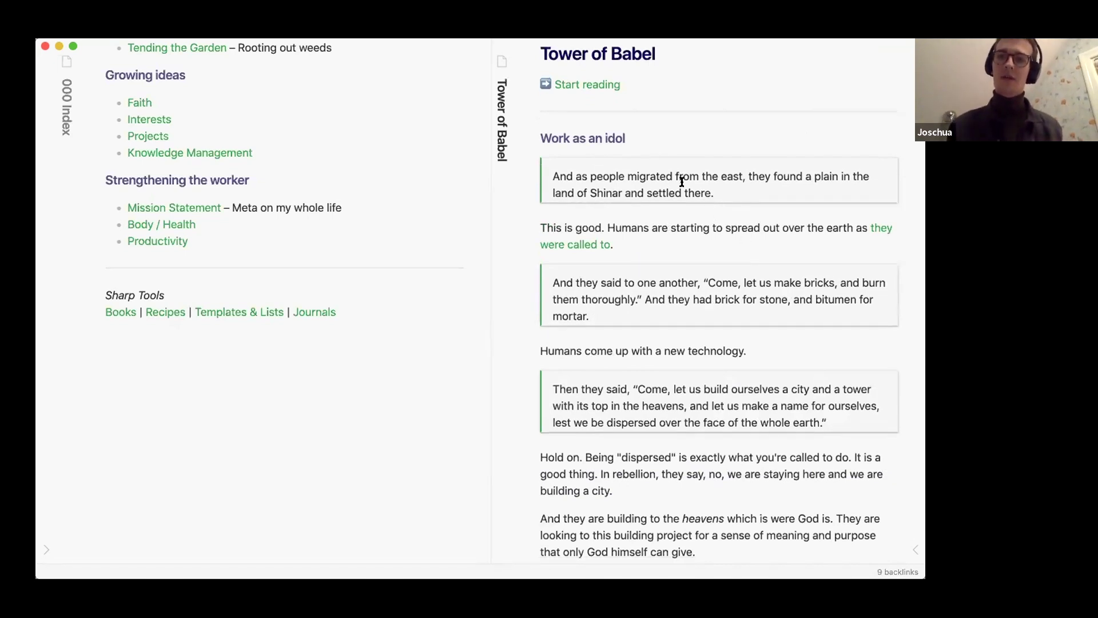
scroll(696, 294, "down", 3)
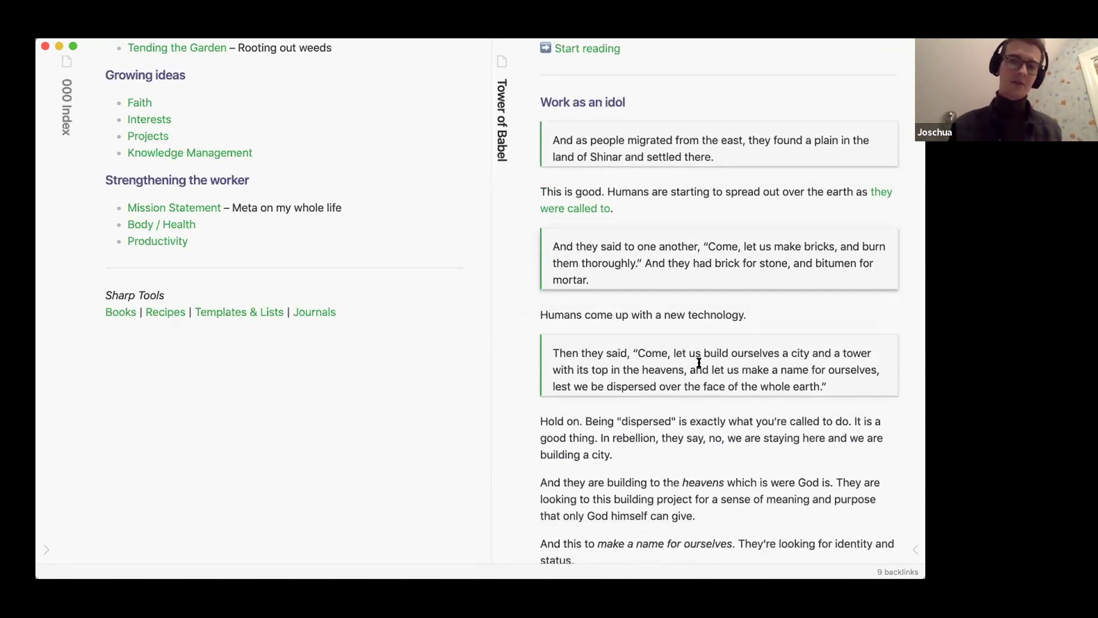
scroll(699, 366, "down", 15)
scroll(701, 435, "up", 18)
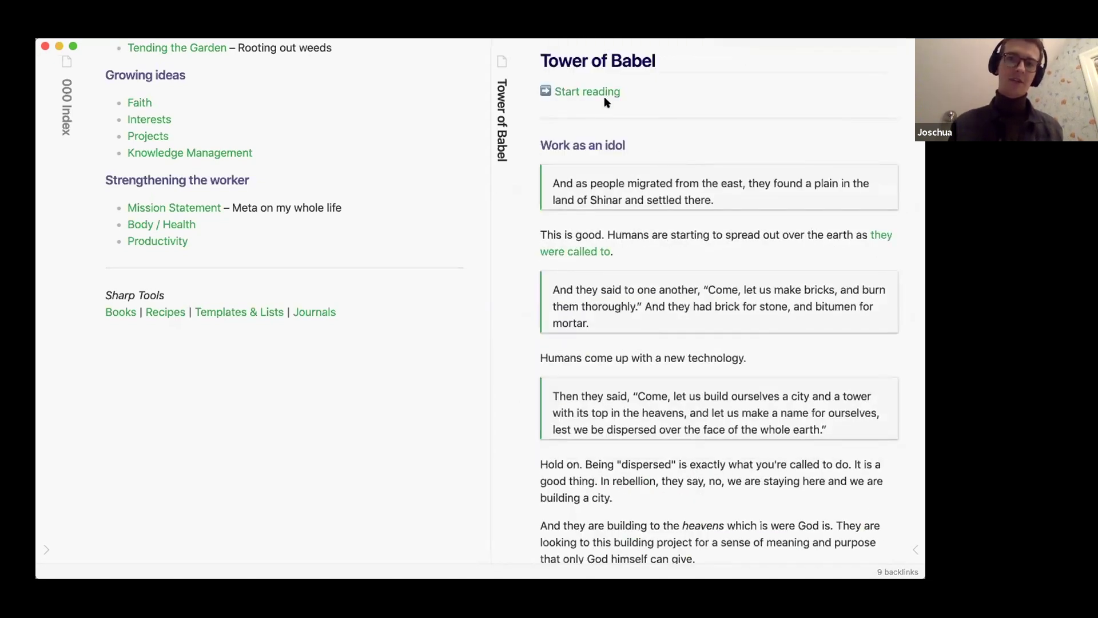
scroll(711, 203, "down", 9)
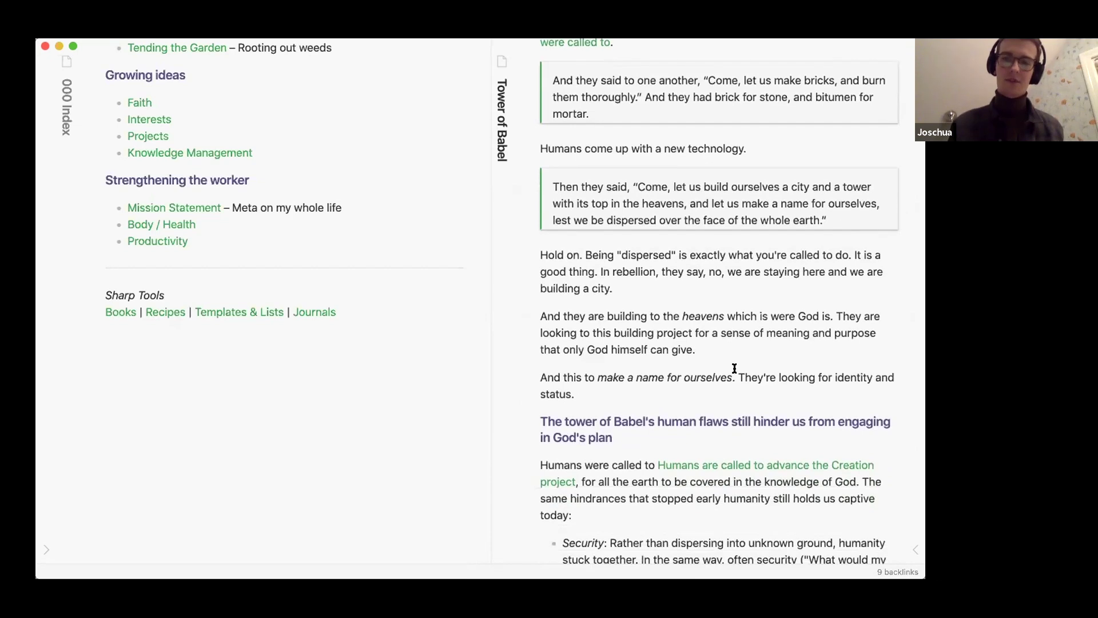
scroll(735, 368, "down", 7)
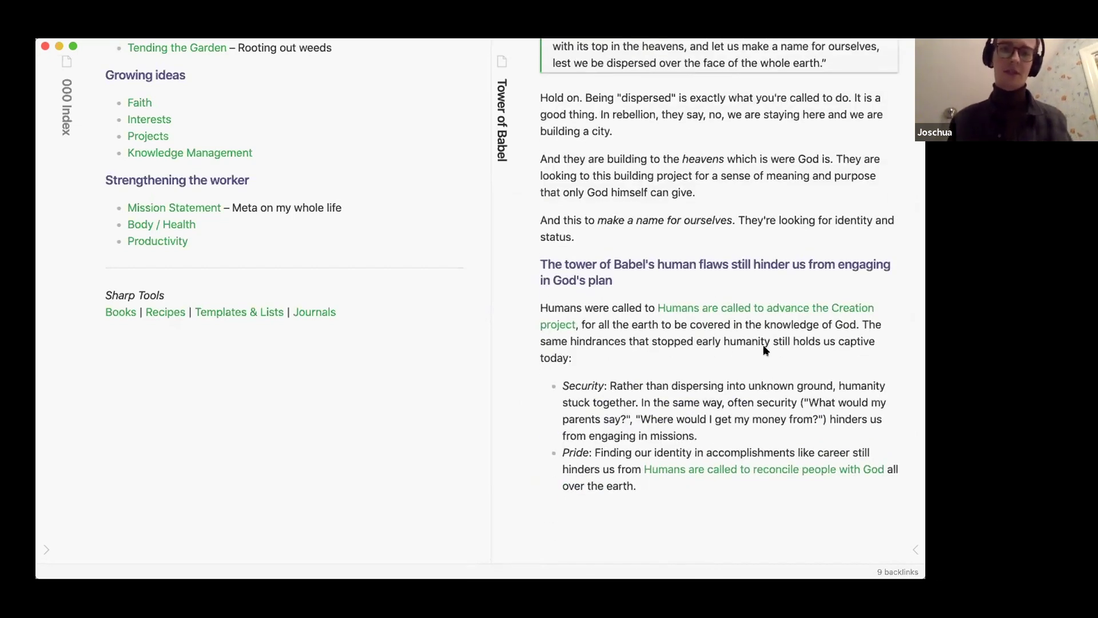
key("super+w")
left_click(288, 314)
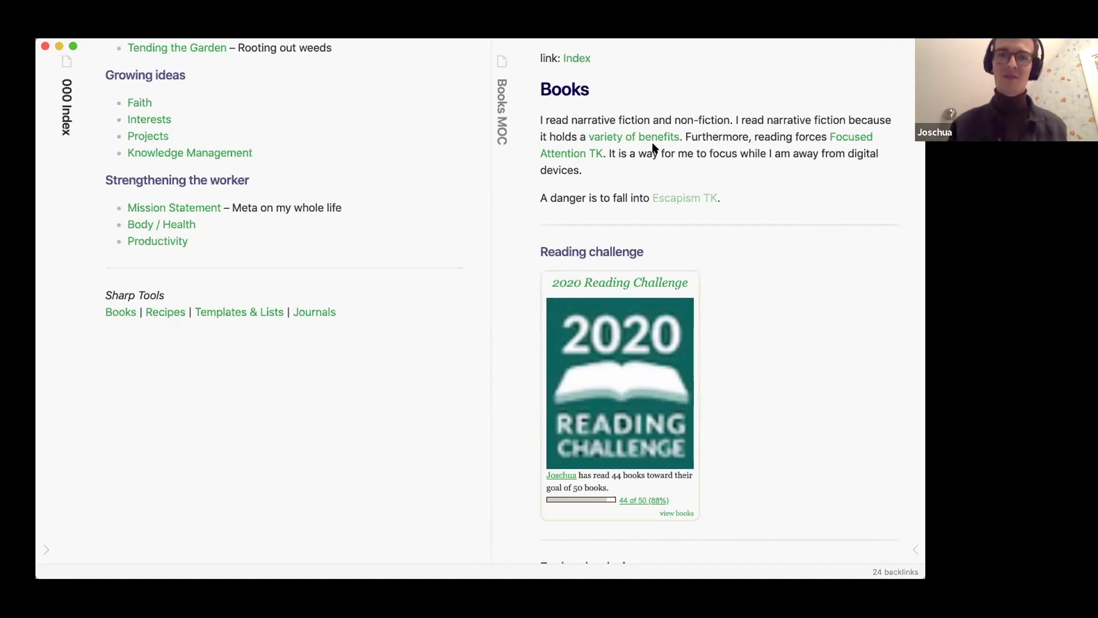
Scroll the Books MOC down to Status and run 'Find books to format' (tag:#outline tag:#book).
scroll(777, 192, "down", 1)
scroll(833, 279, "down", 2)
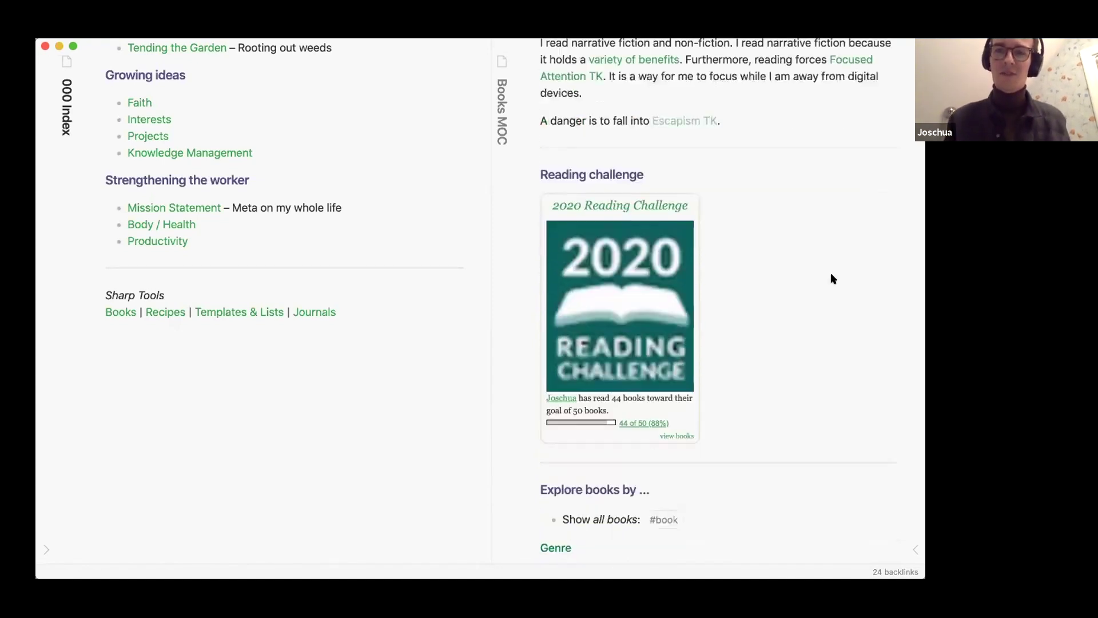
scroll(831, 278, "down", 3)
scroll(809, 268, "up", 1)
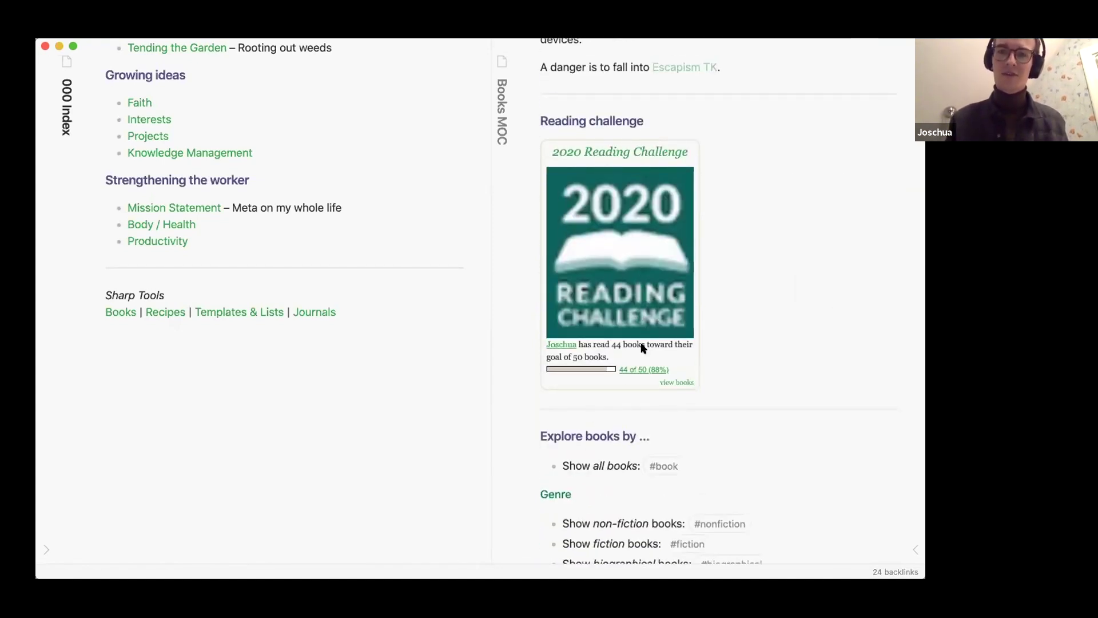
scroll(647, 343, "down", 1)
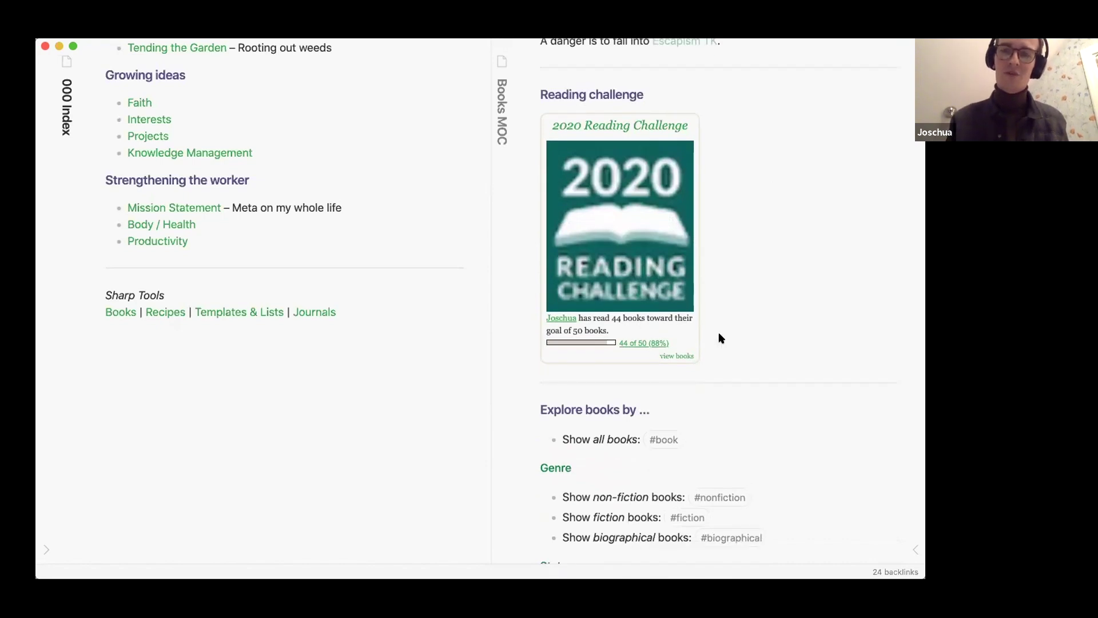
scroll(751, 279, "down", 6)
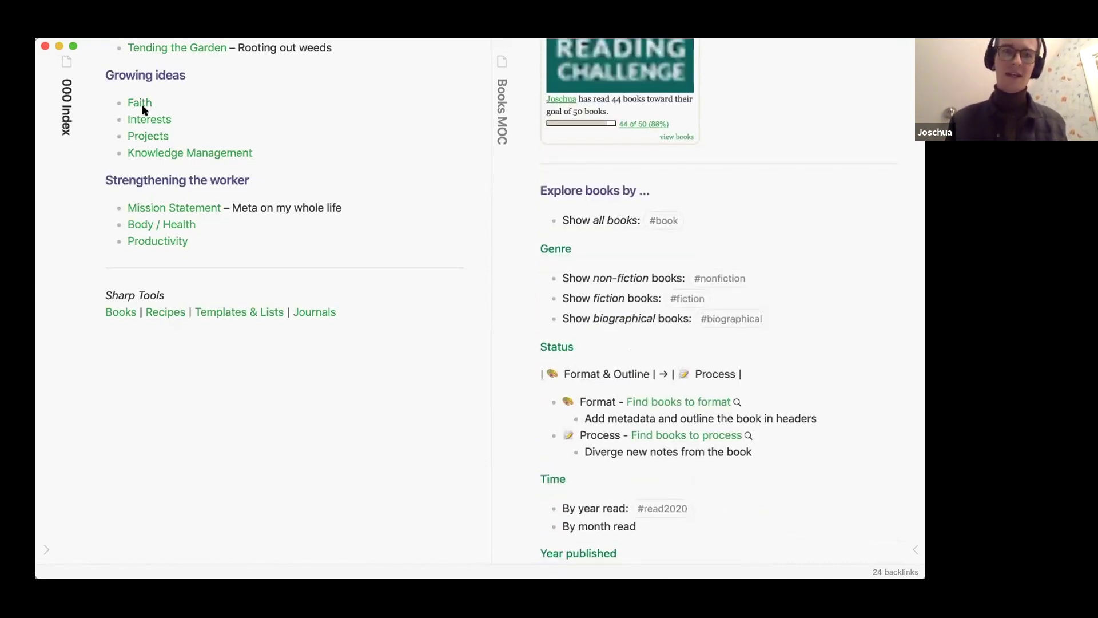
scroll(766, 277, "down", 1)
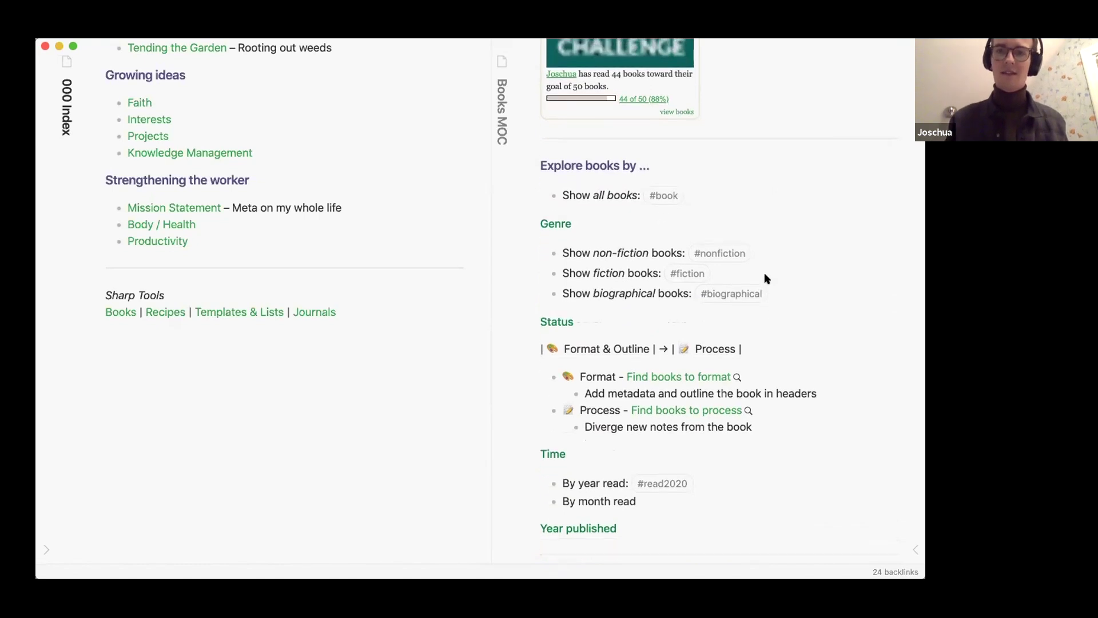
scroll(660, 183, "down", 1)
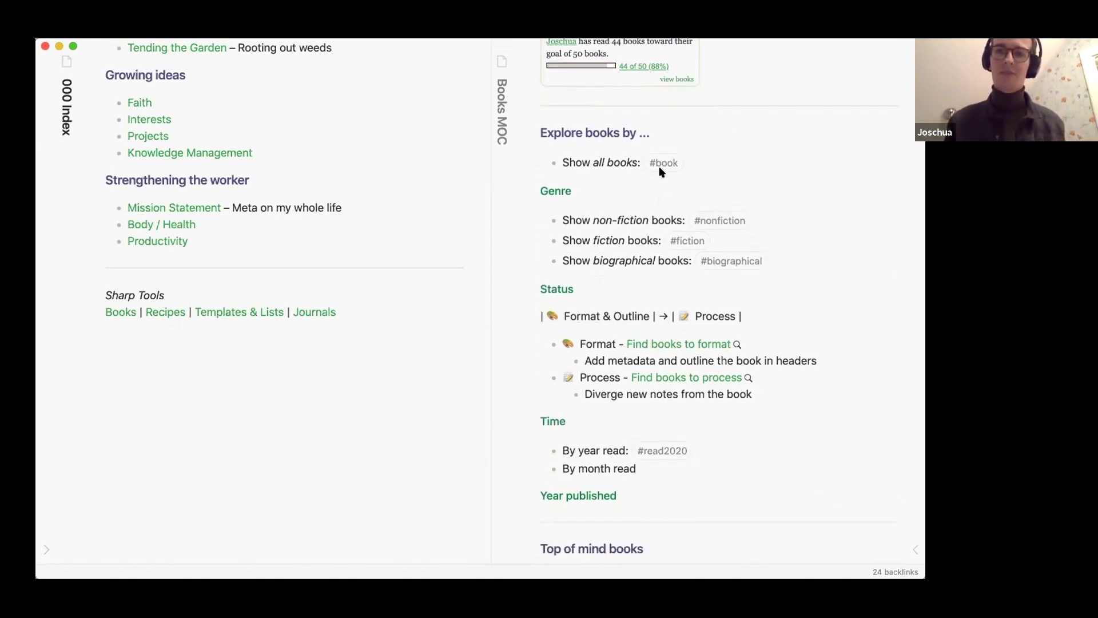
scroll(786, 222, "down", 1)
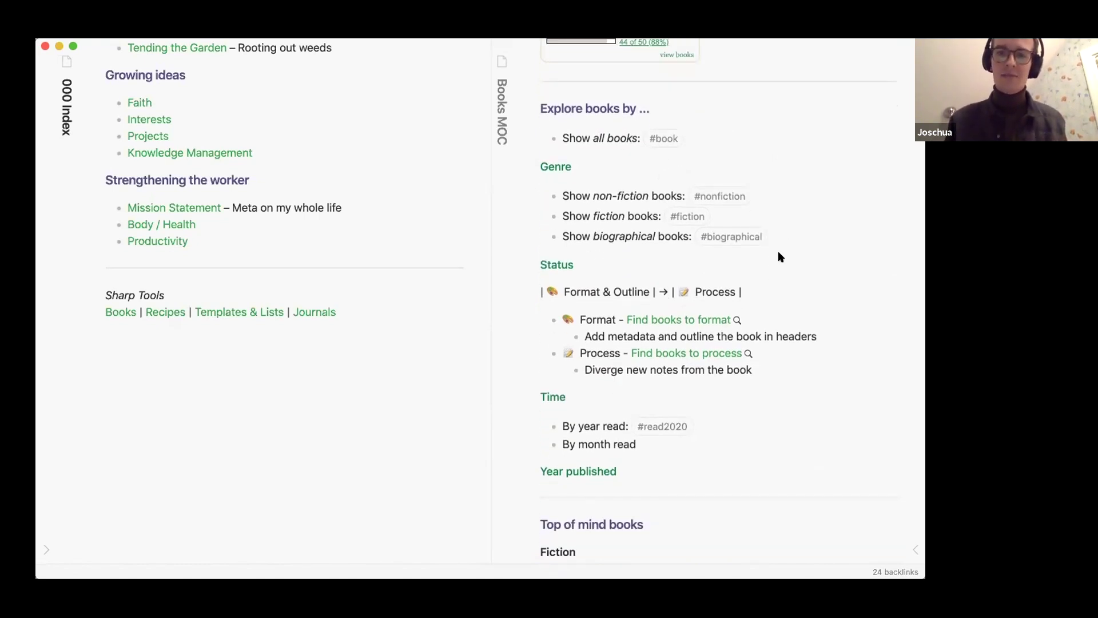
scroll(781, 256, "down", 3)
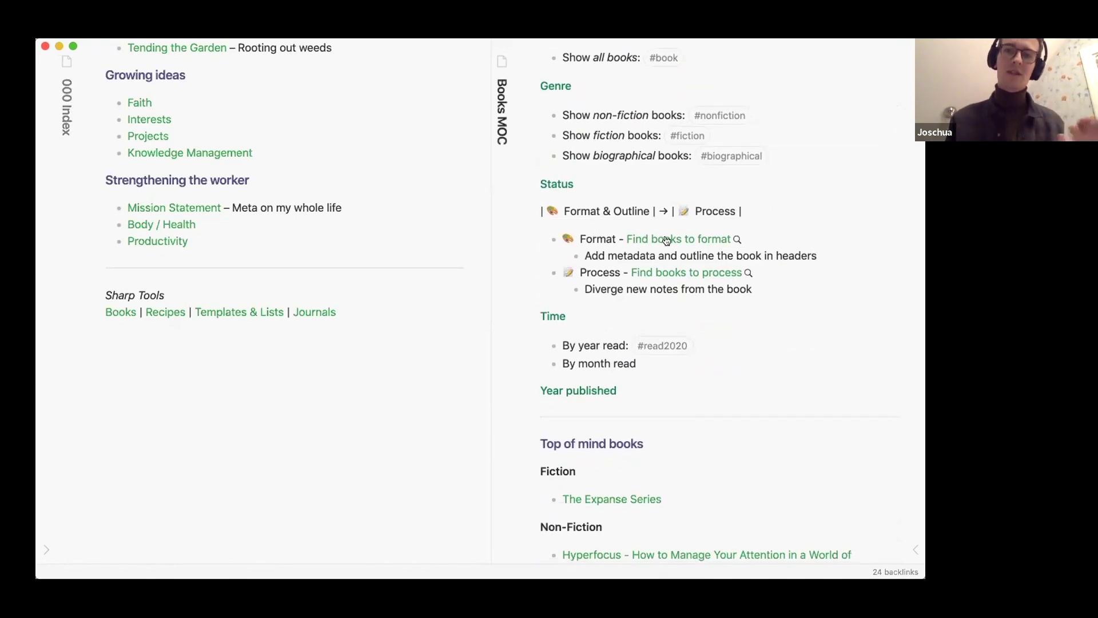
scroll(589, 237, "down", 1)
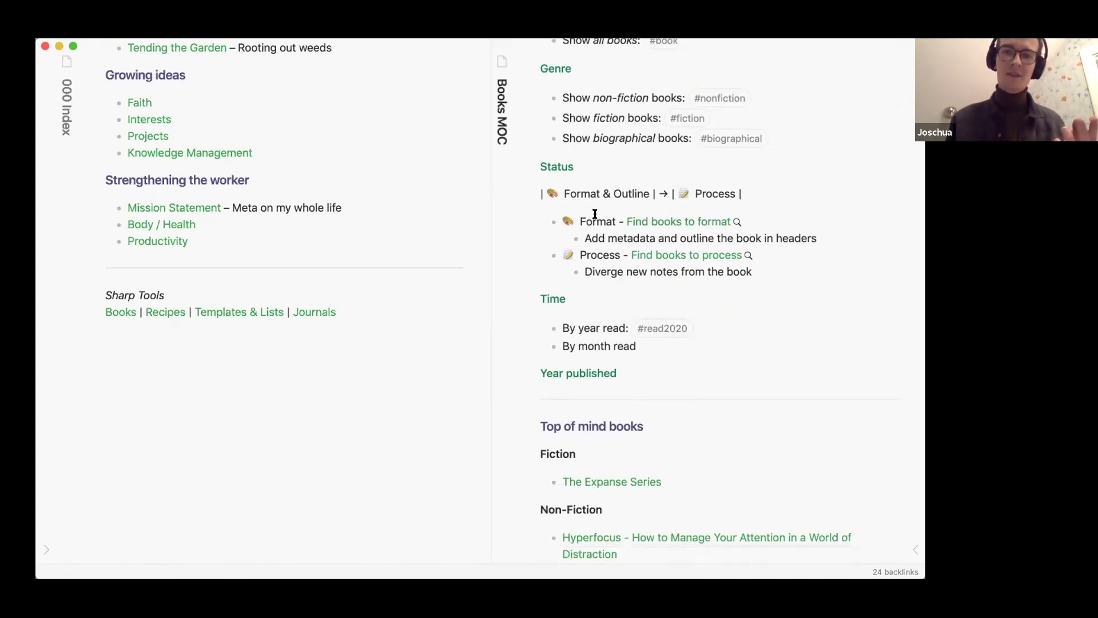
left_click(651, 225)
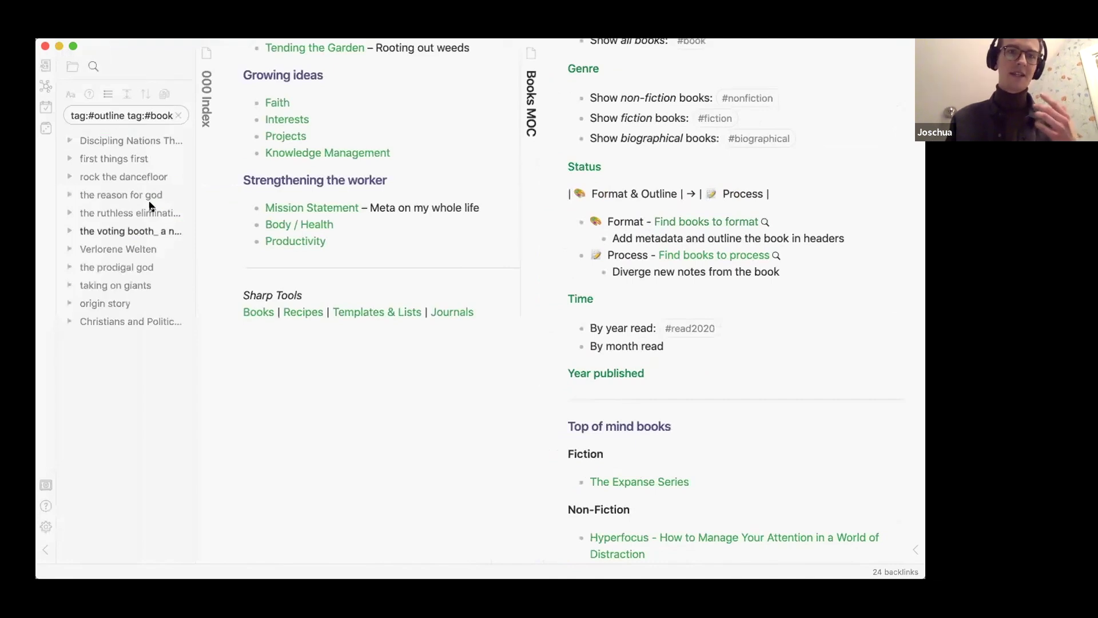
Read the first things first note's highlights and cover, then slide back to 000 Index and Books MOC.
left_click(113, 159)
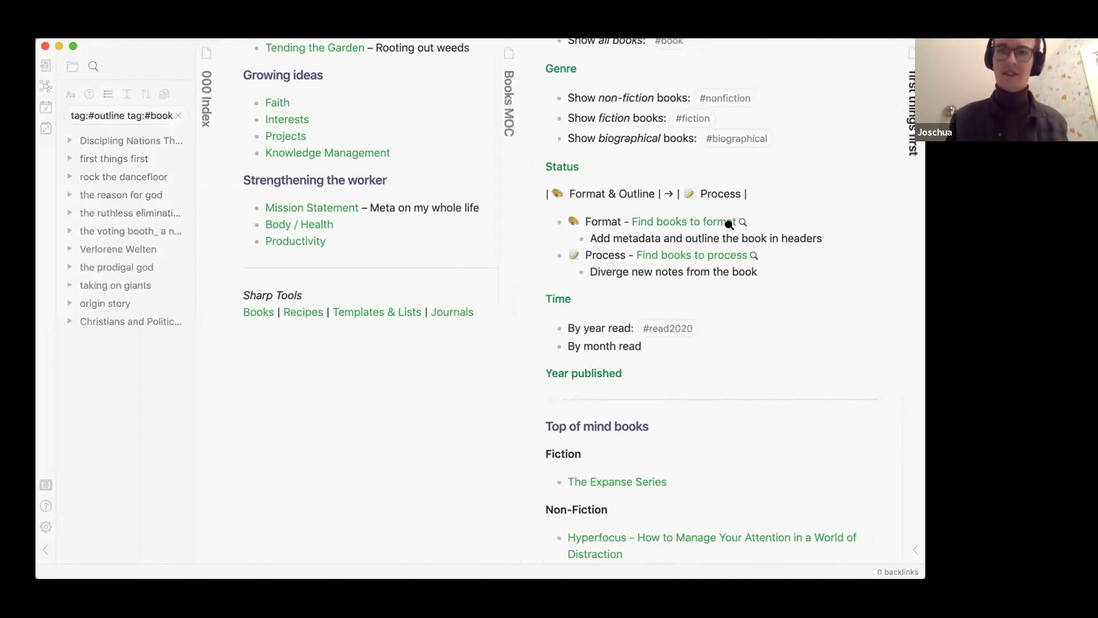
scroll(786, 312, "down", 1)
scroll(786, 312, "up", 1)
scroll(730, 322, "down", 6)
scroll(812, 435, "down", 5)
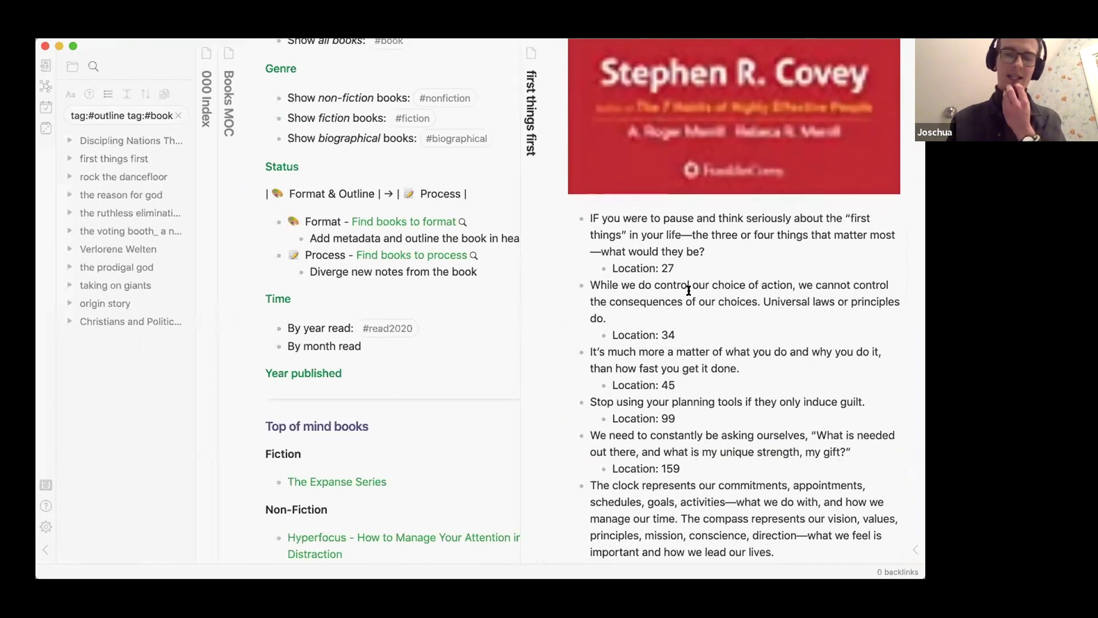
scroll(632, 232, "down", 1)
scroll(658, 246, "up", 12)
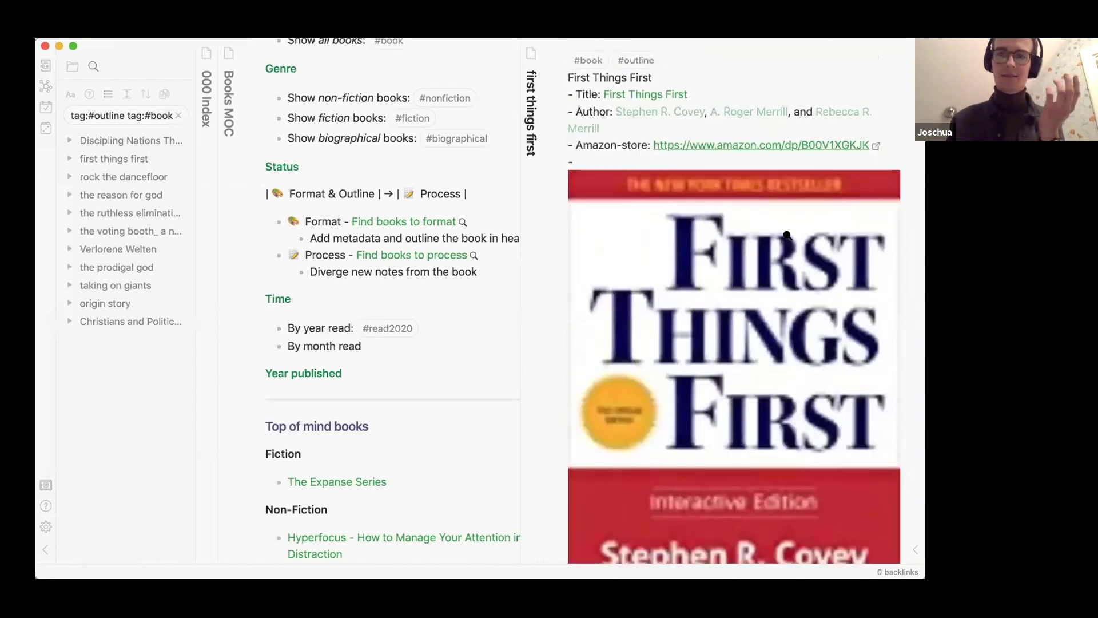
scroll(787, 235, "down", 6)
scroll(788, 235, "down", 10)
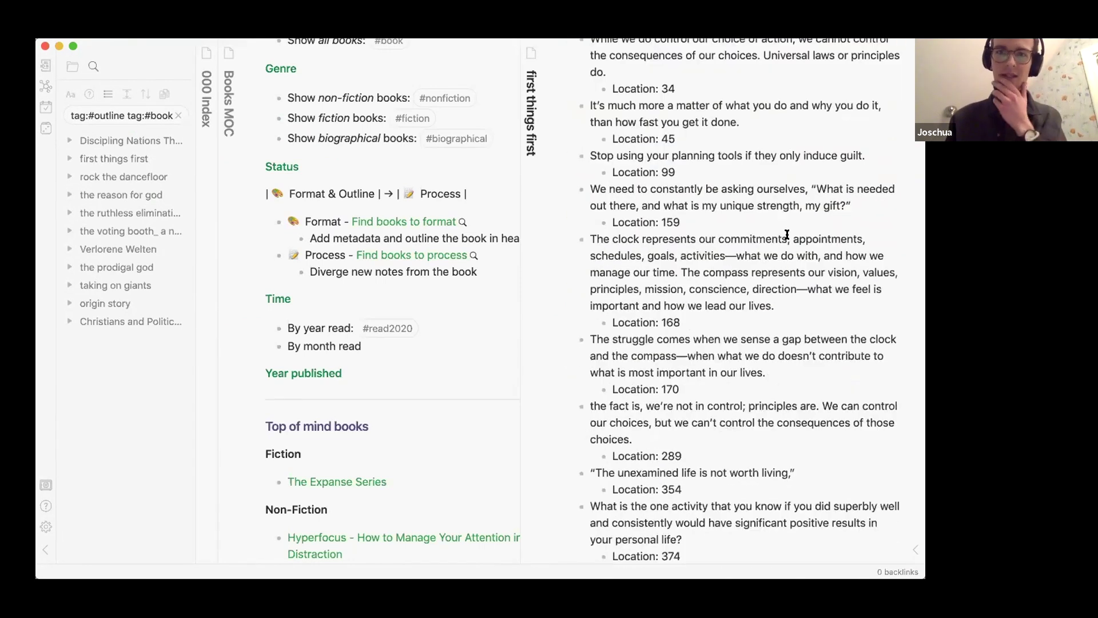
scroll(618, 257, "up", 15)
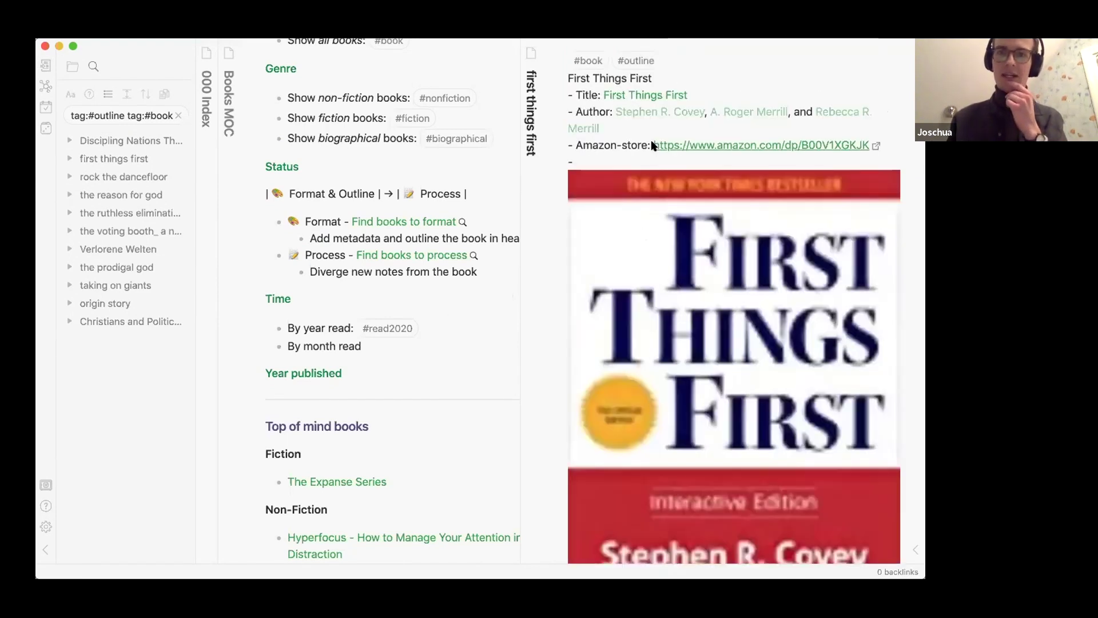
scroll(704, 335, "down", 5)
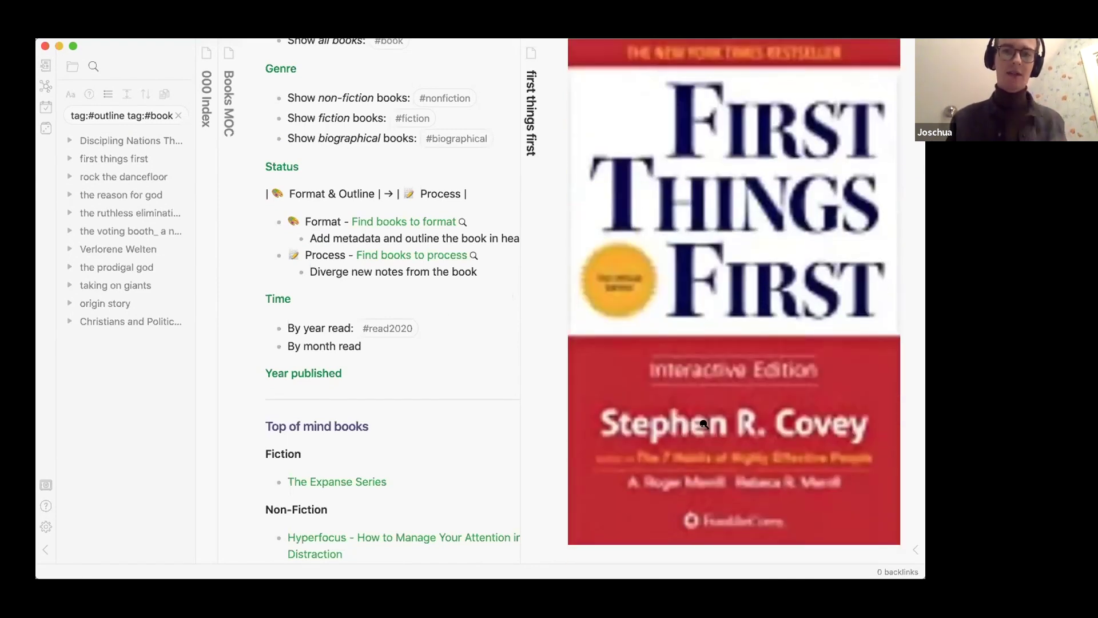
scroll(725, 480, "down", 2)
scroll(711, 335, "left", 10)
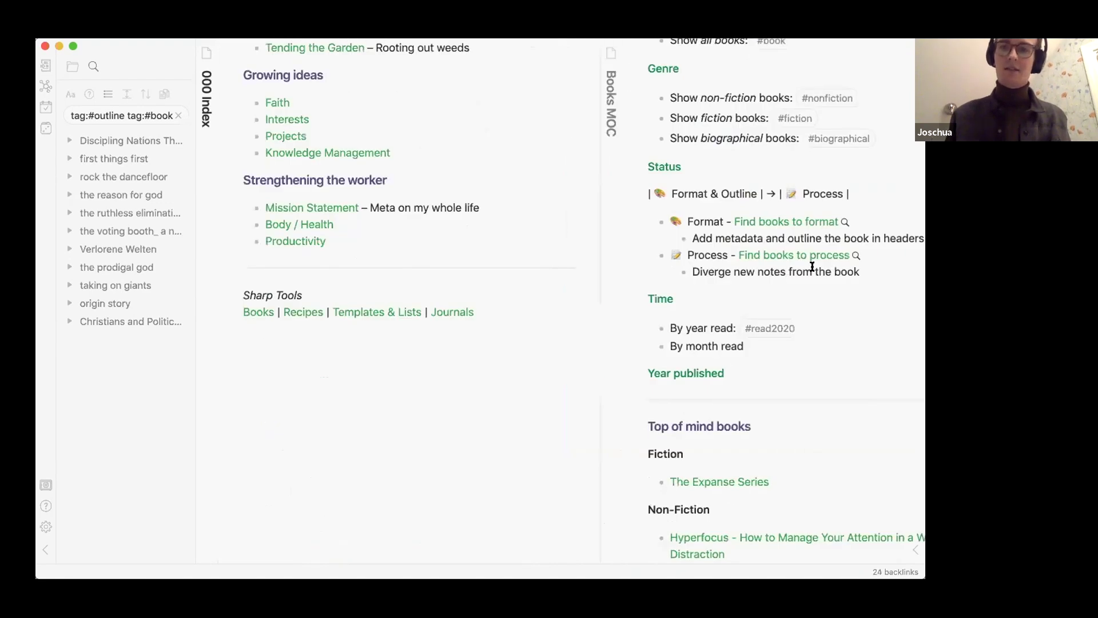
scroll(795, 263, "right", 3)
Run 'Find books to process' and open The 7 Habits of Highly Effective People note.
left_click(772, 256)
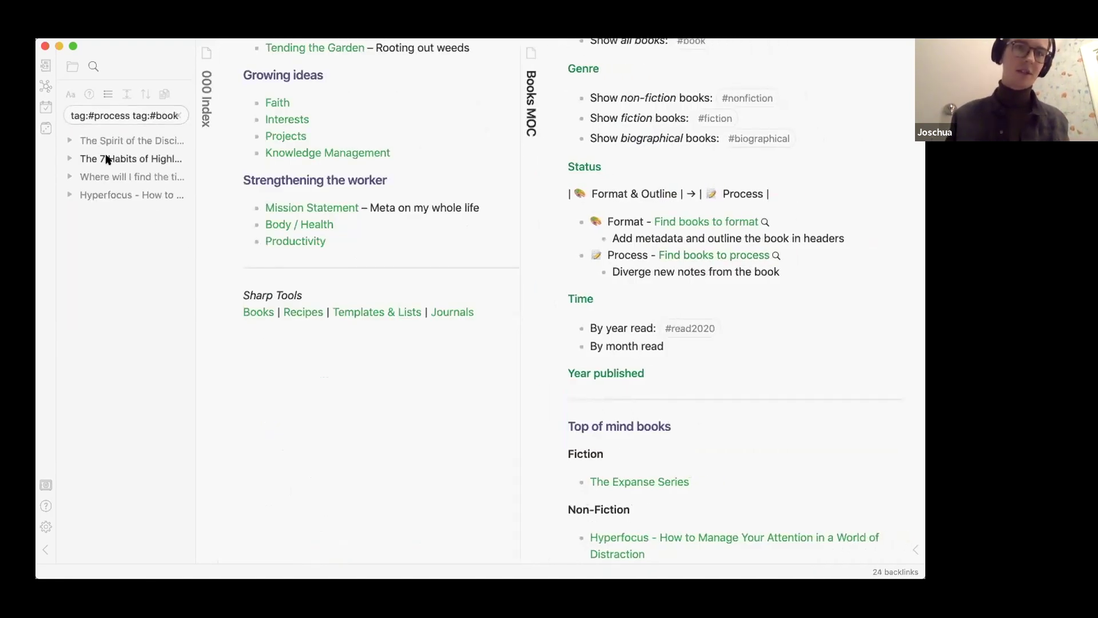
left_click(110, 159)
scroll(831, 391, "down", 5)
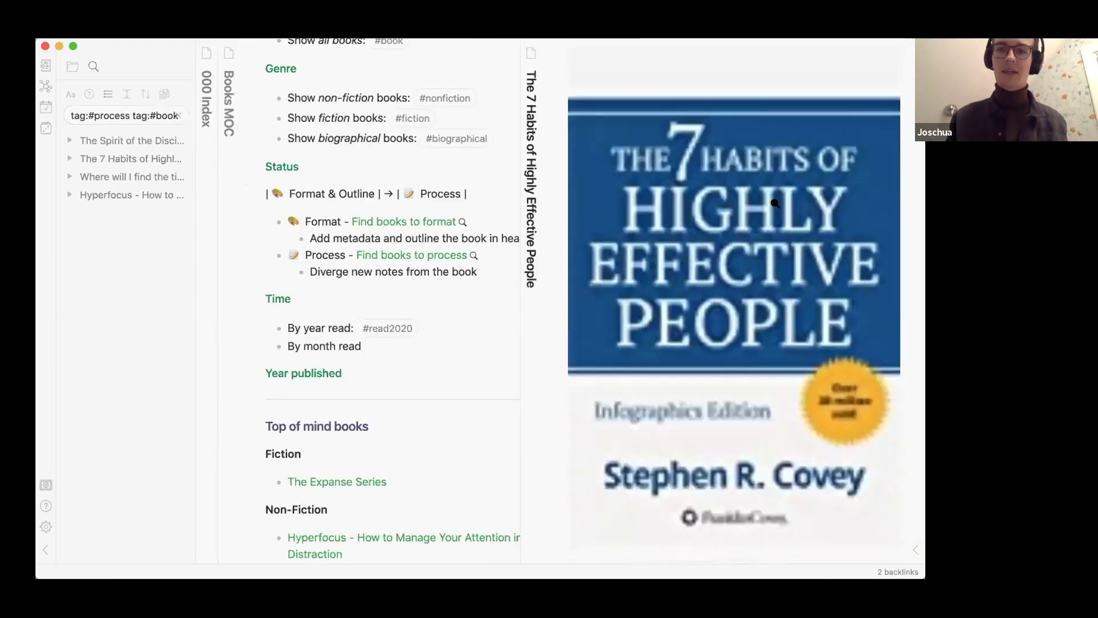
scroll(831, 391, "down", 10)
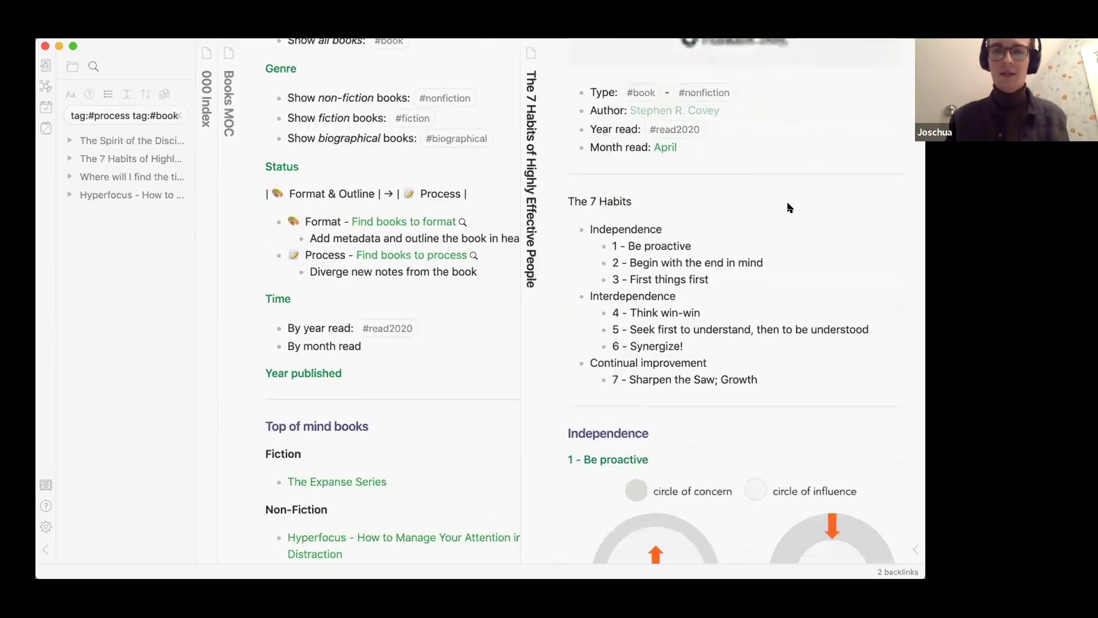
Show the backlinks and heading outline for The 7 Habits note while reading through it.
left_click(914, 551)
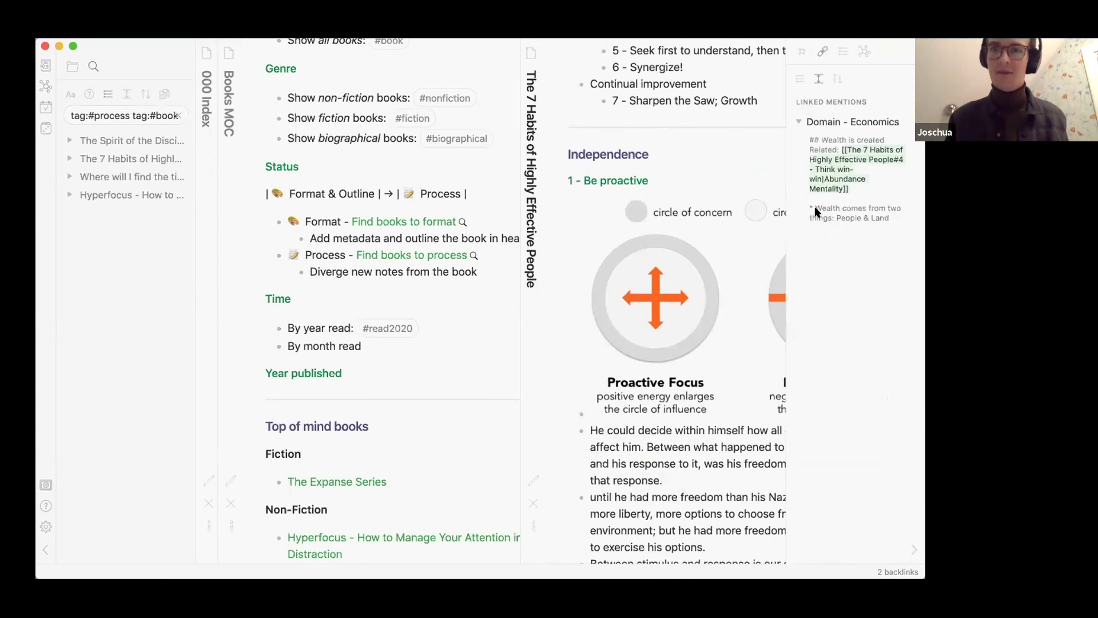
left_click(801, 51)
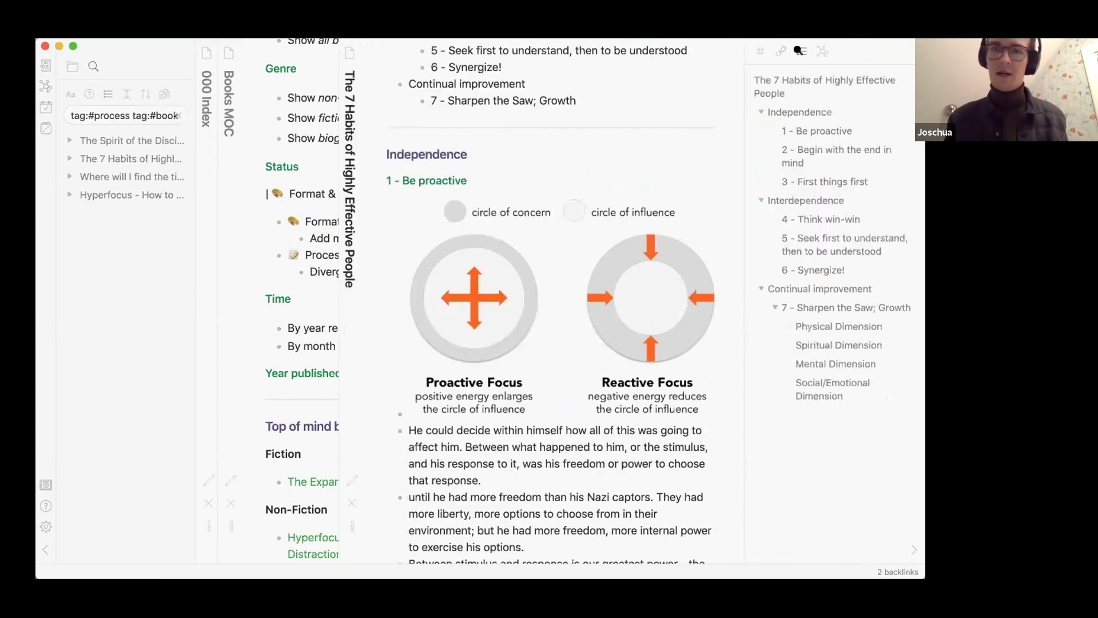
scroll(526, 344, "down", 1)
scroll(516, 441, "down", 6)
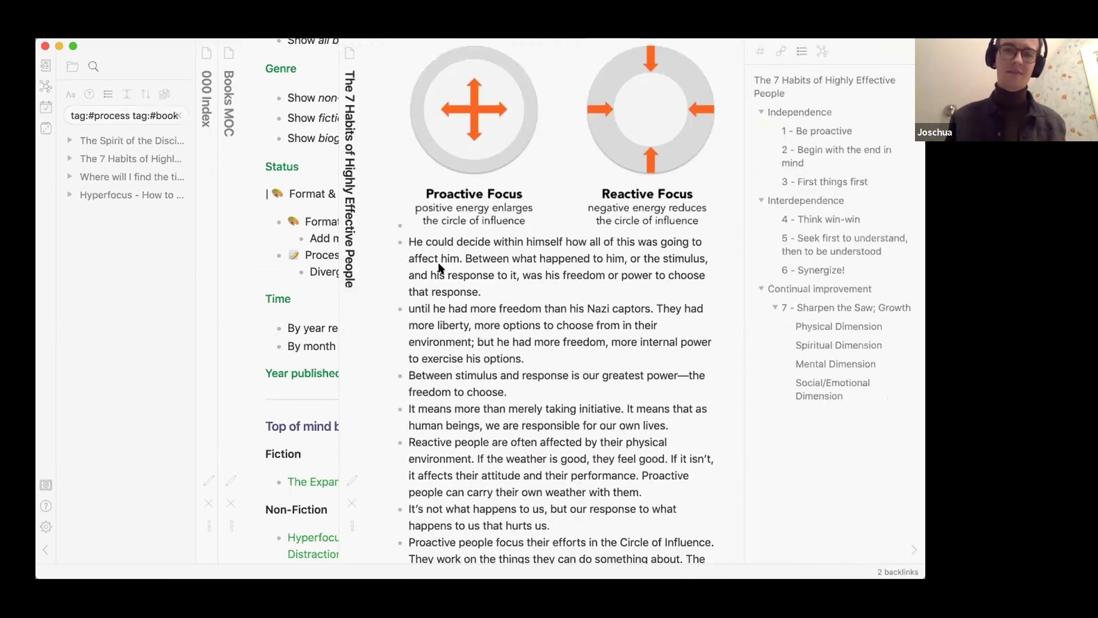
scroll(439, 267, "down", 6)
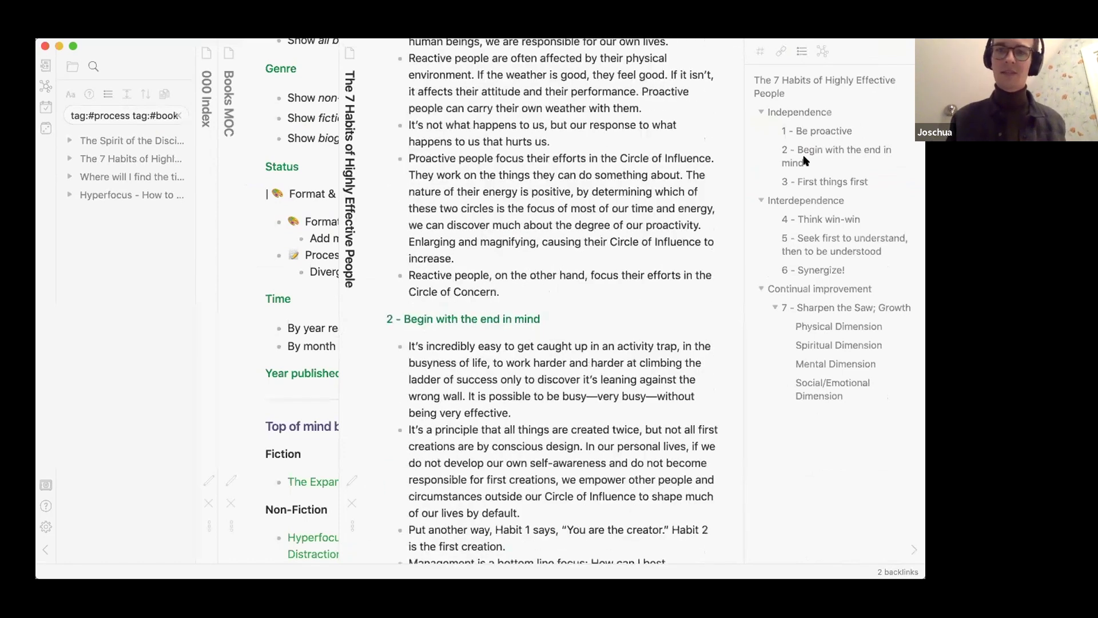
scroll(610, 303, "down", 4)
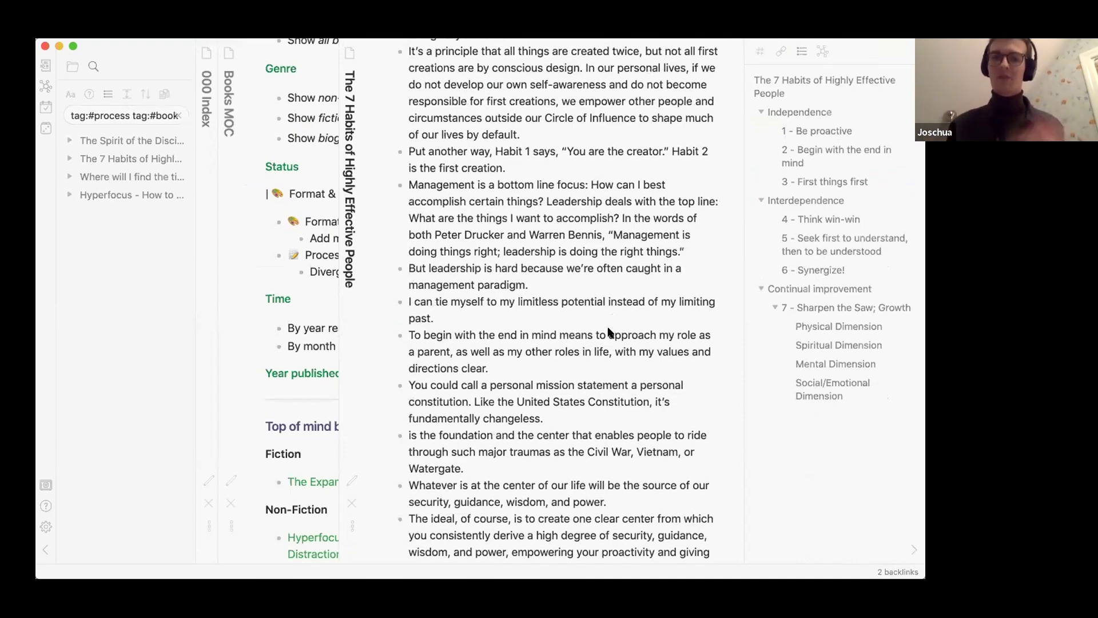
scroll(609, 333, "down", 2)
scroll(607, 331, "down", 2)
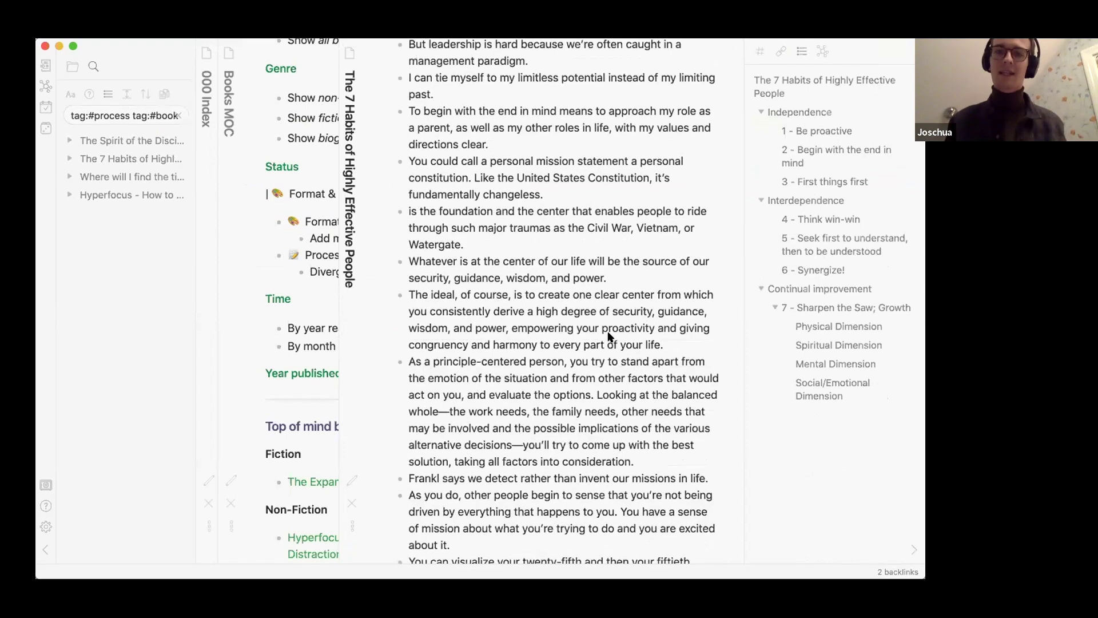
scroll(609, 334, "down", 2)
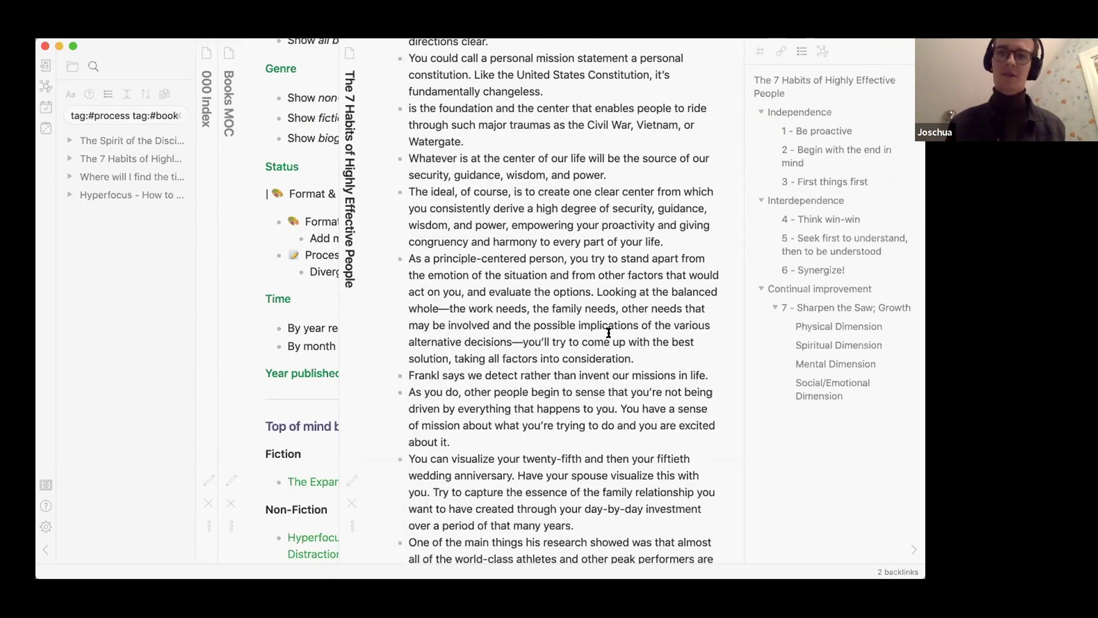
scroll(609, 333, "left", 2)
Collapse both sidebars and close the Books MOC so only 000 Index remains.
left_click(913, 549)
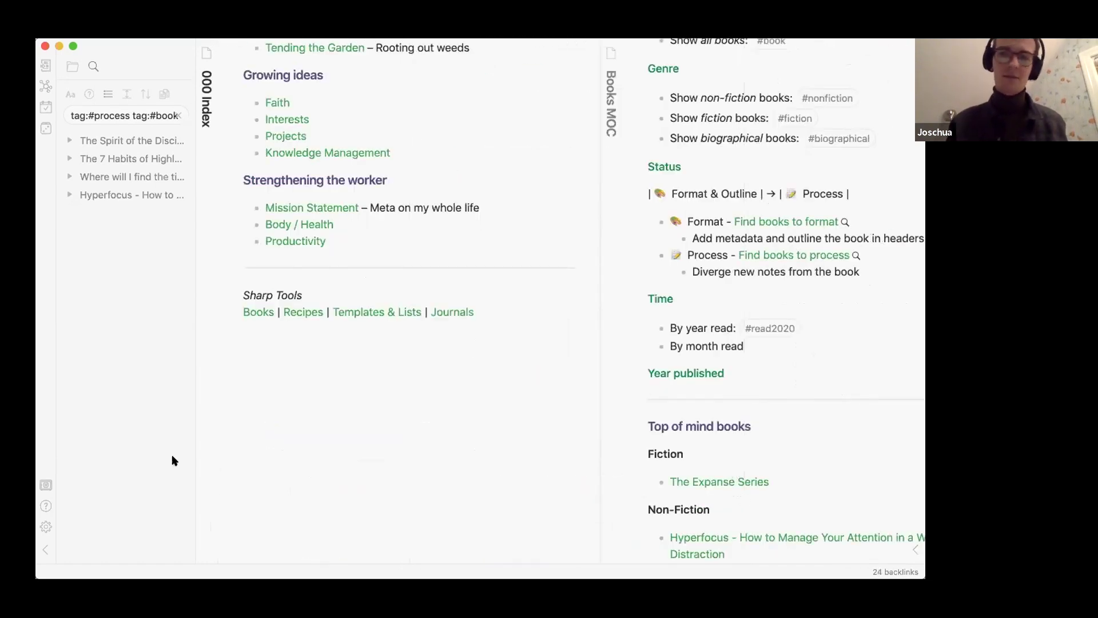
left_click(45, 549)
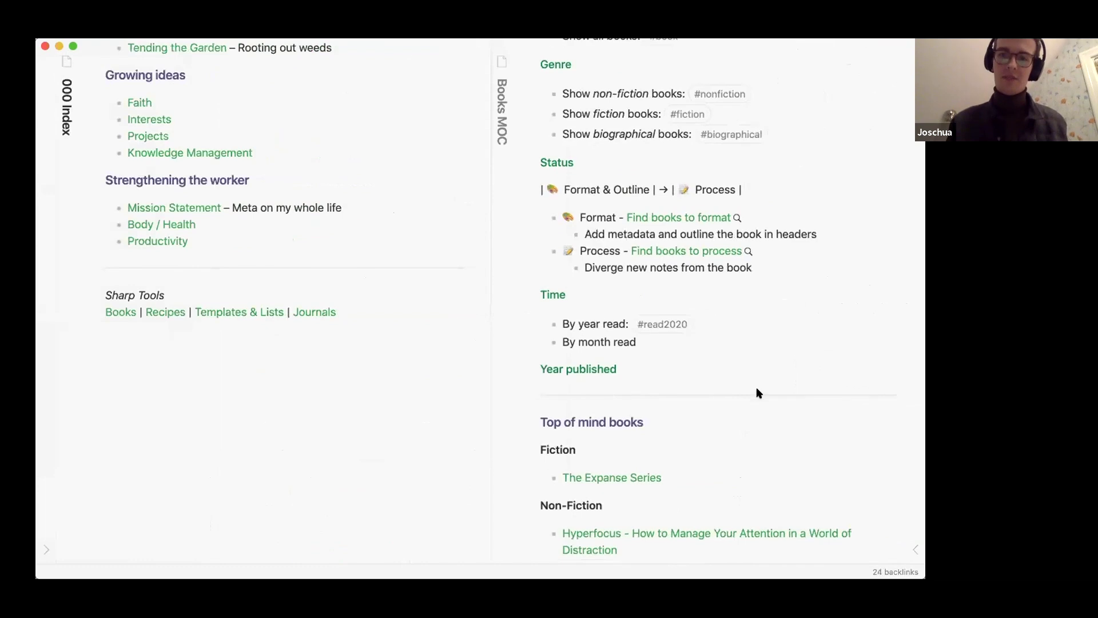
scroll(757, 391, "down", 2)
key("super+w")
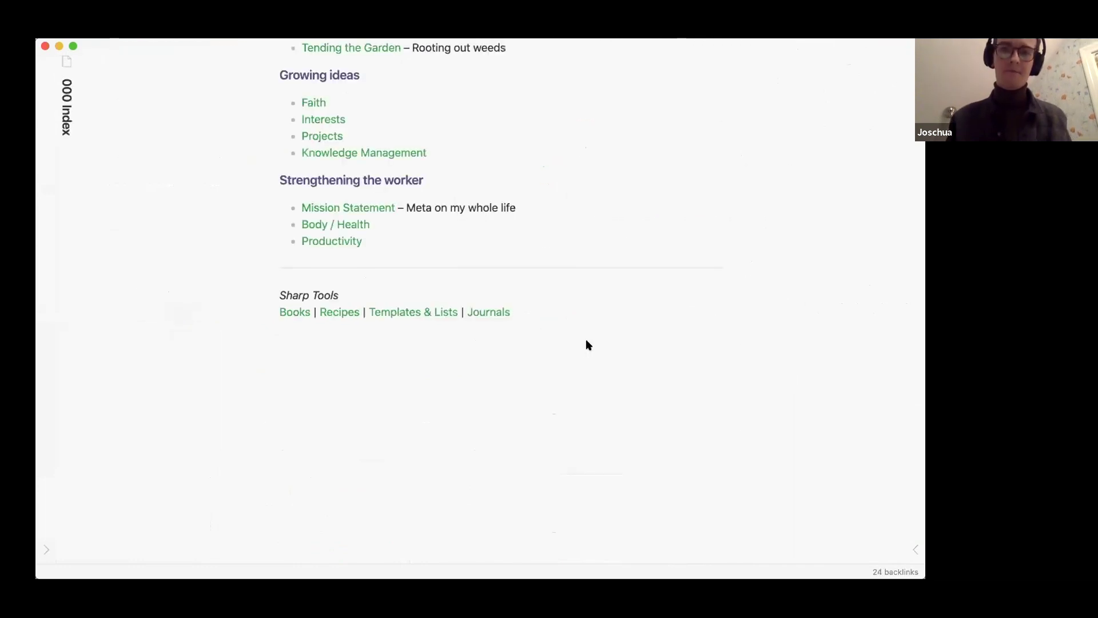
Open the Templates & Lists note from the 000 Index and scroll through it.
left_click(405, 310)
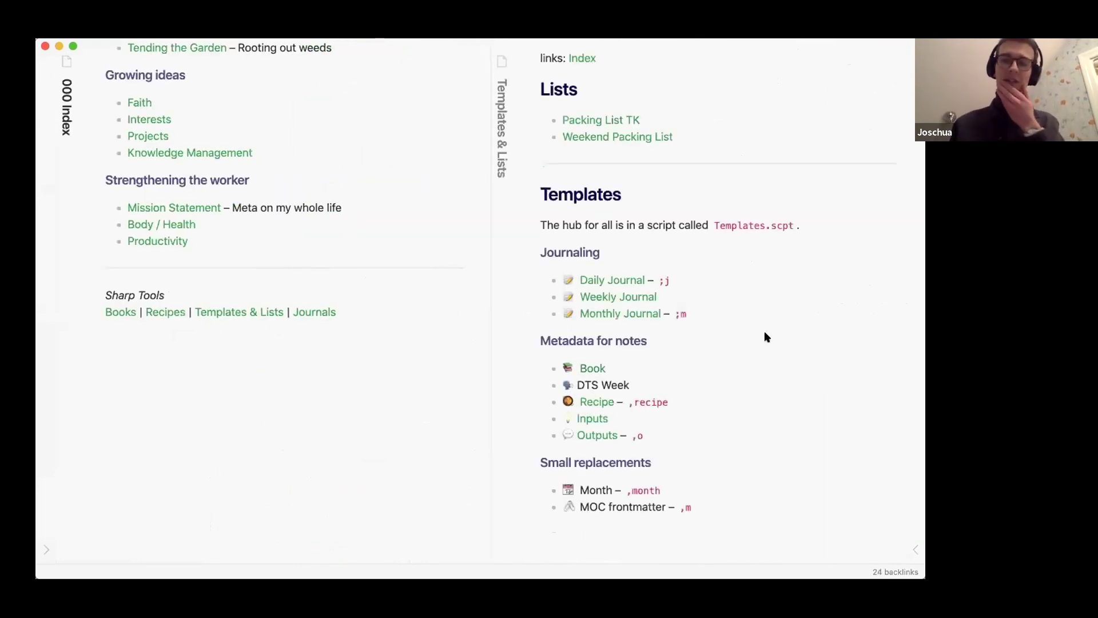
scroll(761, 330, "down", 1)
scroll(720, 279, "down", 2)
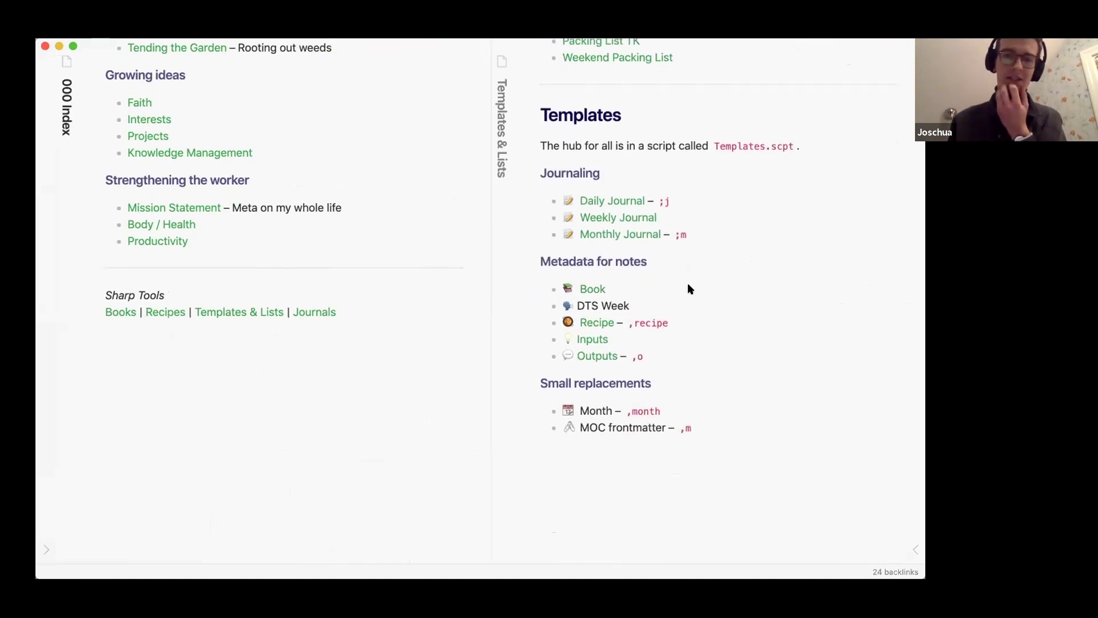
Inspect the Book Metadata template's #read2020 tag, then return to Templates & Lists.
left_click(593, 290)
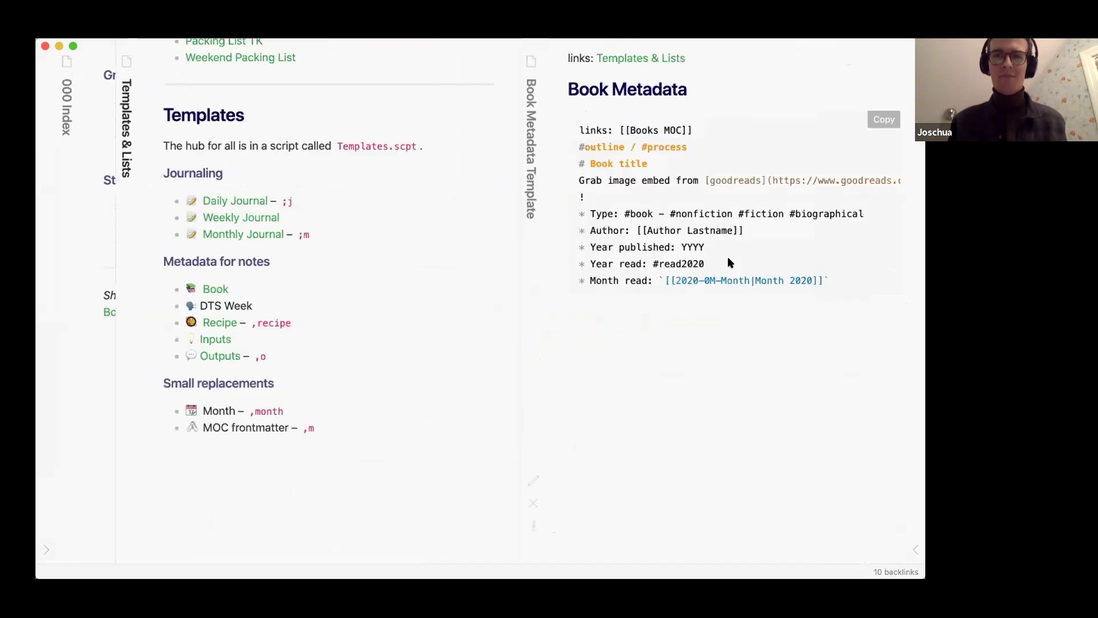
scroll(744, 255, "right", 3)
scroll(709, 206, "left", 3)
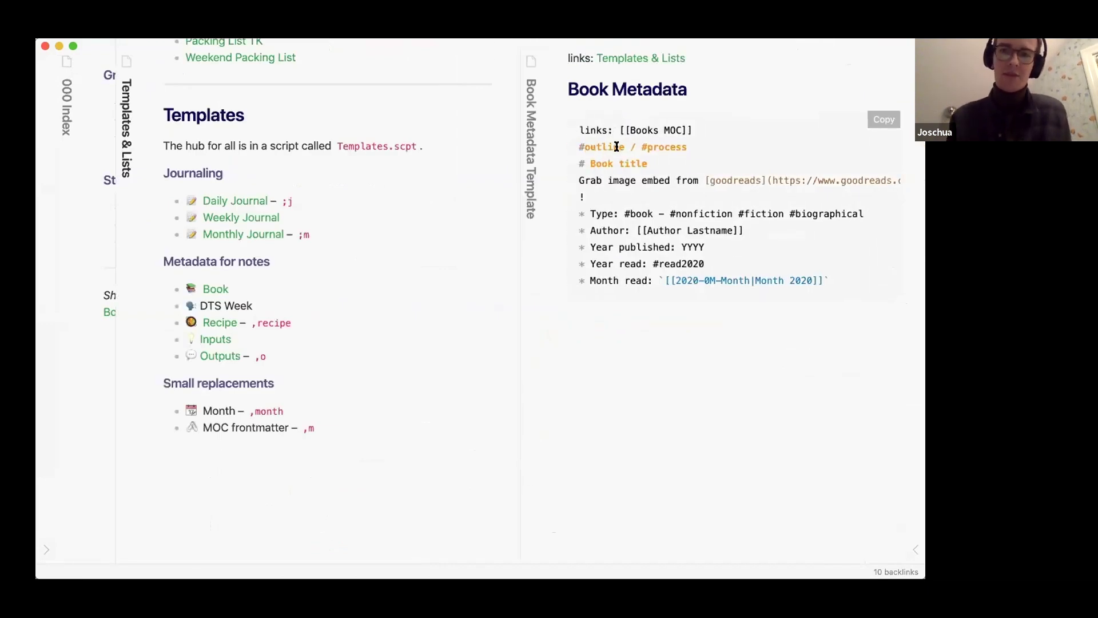
double_click(669, 263)
left_click(708, 362)
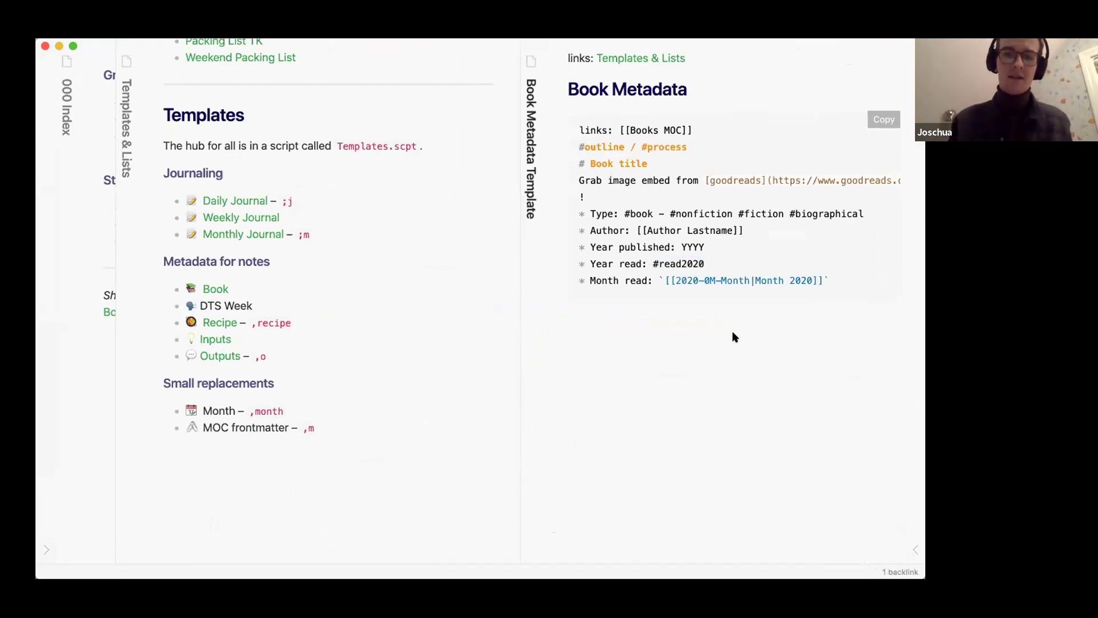
left_click(658, 58)
scroll(767, 349, "down", 2)
scroll(757, 340, "down", 3)
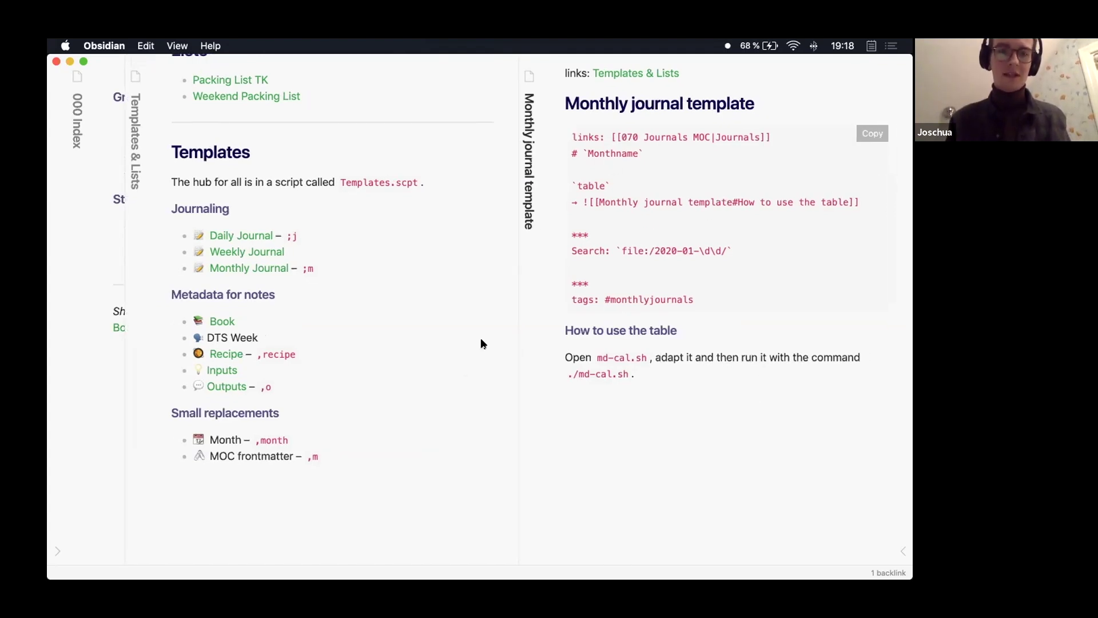
Reopen the Book Metadata template, select its code block, and slide back to Templates & Lists.
scroll(481, 344, "left", 5)
left_click(566, 321)
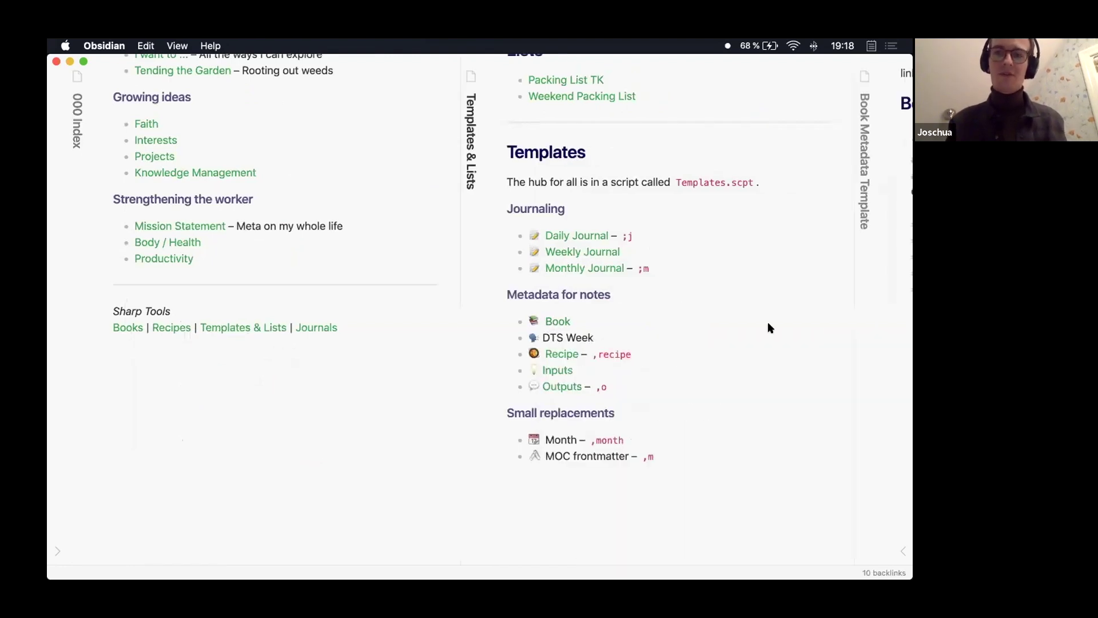
scroll(768, 321, "right", 5)
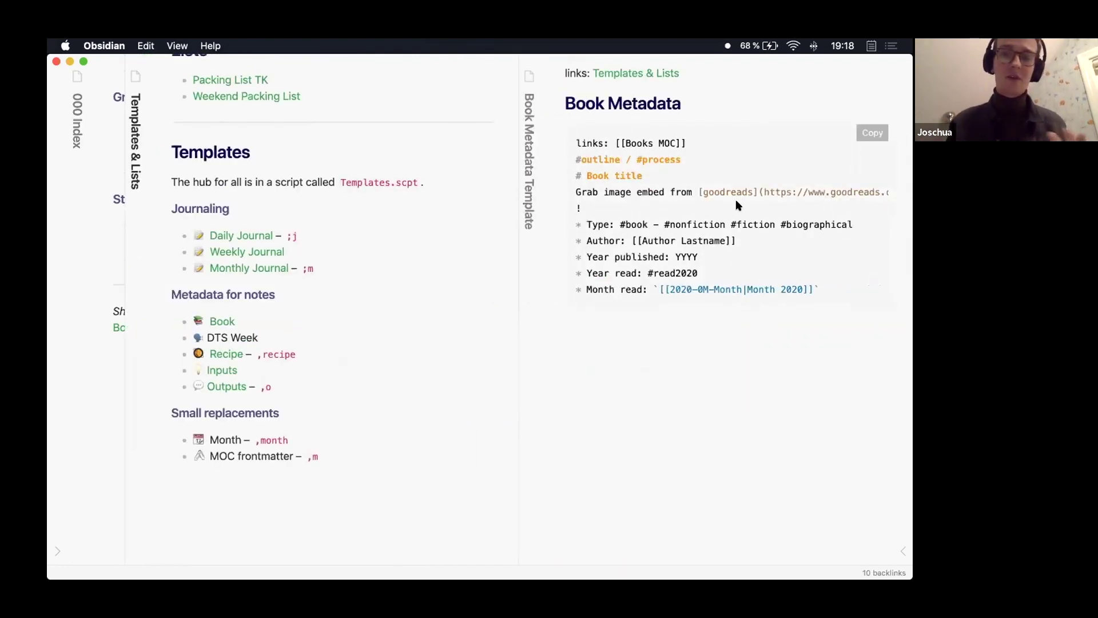
left_click_drag(571, 143, 834, 294)
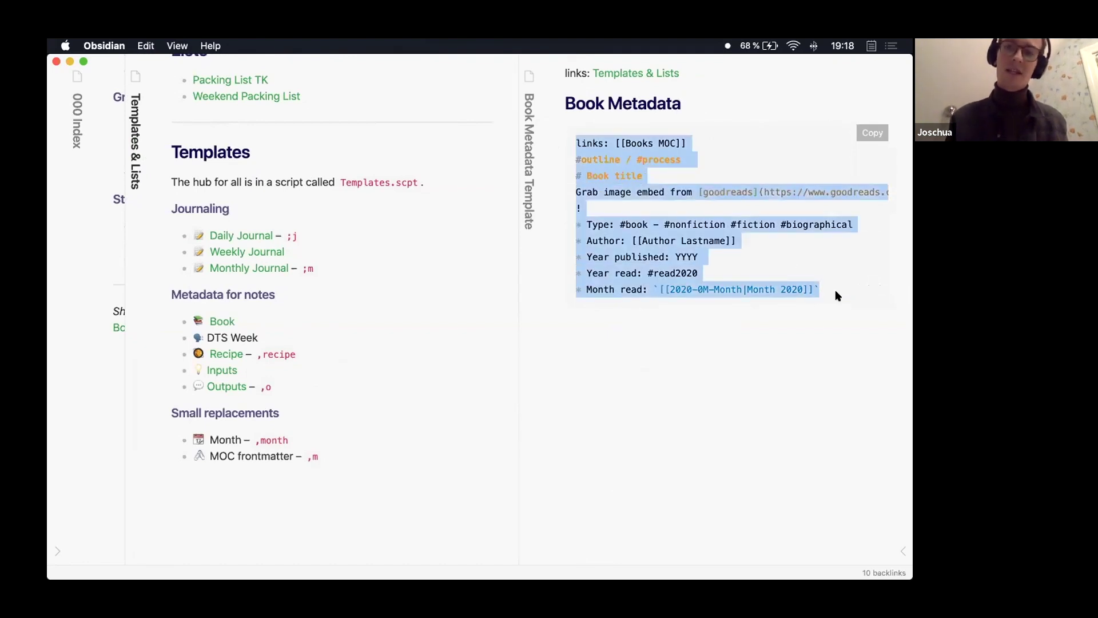
left_click(691, 347)
scroll(692, 391, "left", 2)
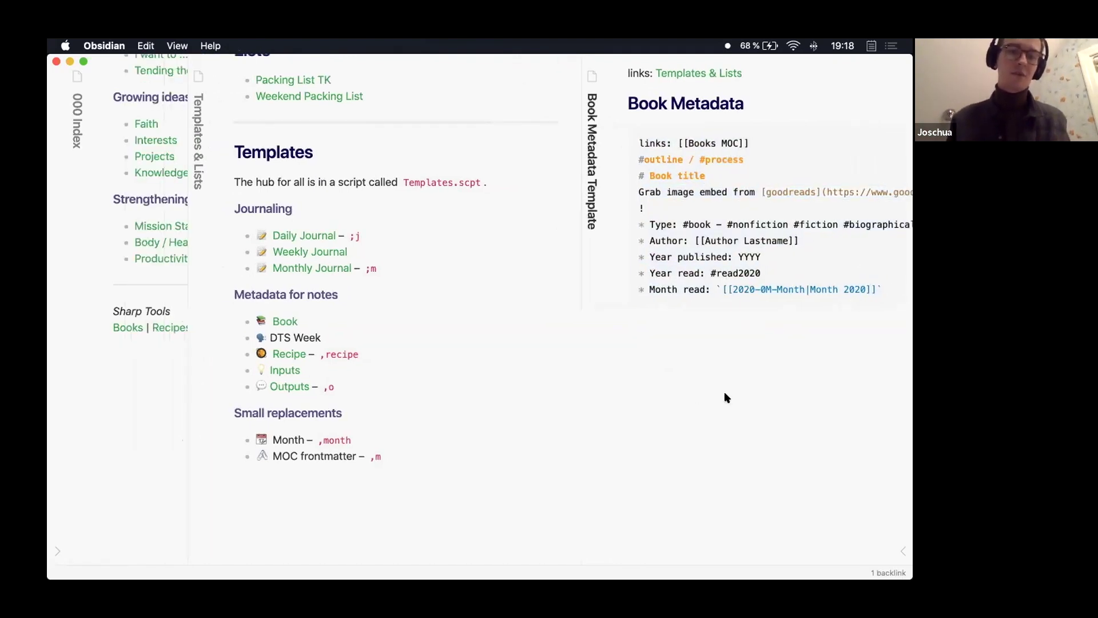
scroll(768, 394, "left", 5)
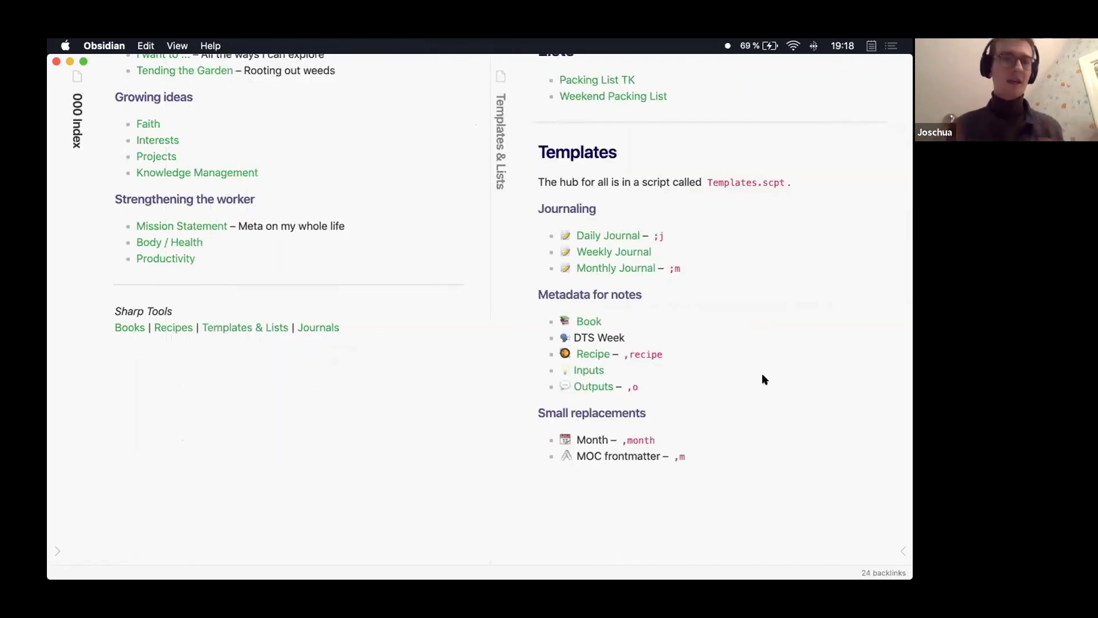
left_click(736, 380)
Close Templates & Lists, open the Recipes MOC, search #ingredient, and open the Beans note.
key("super+w")
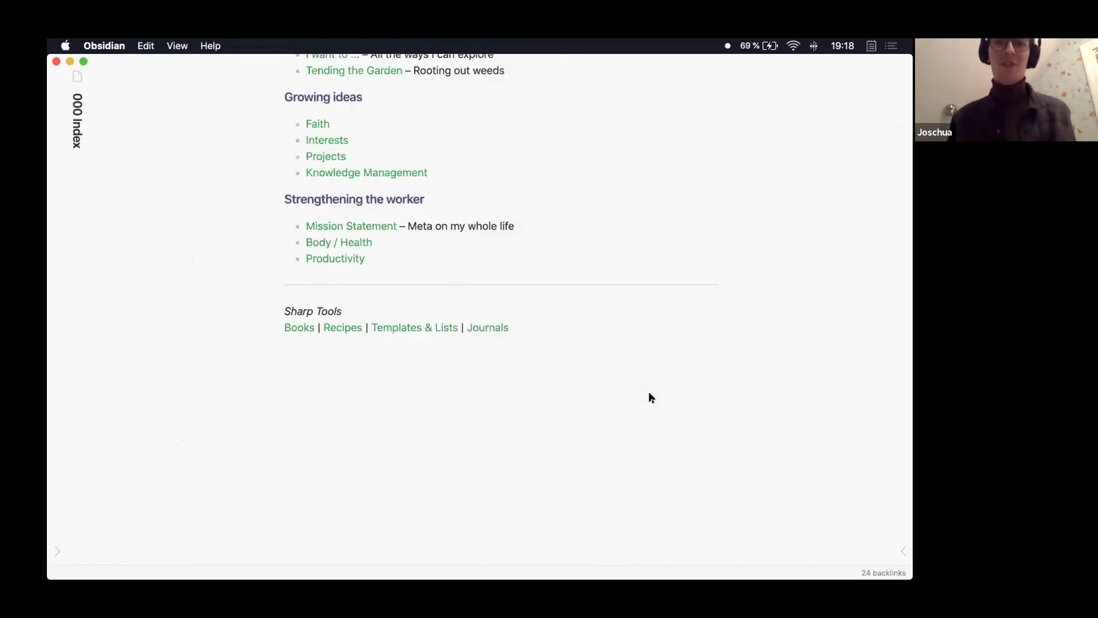
left_click(343, 330)
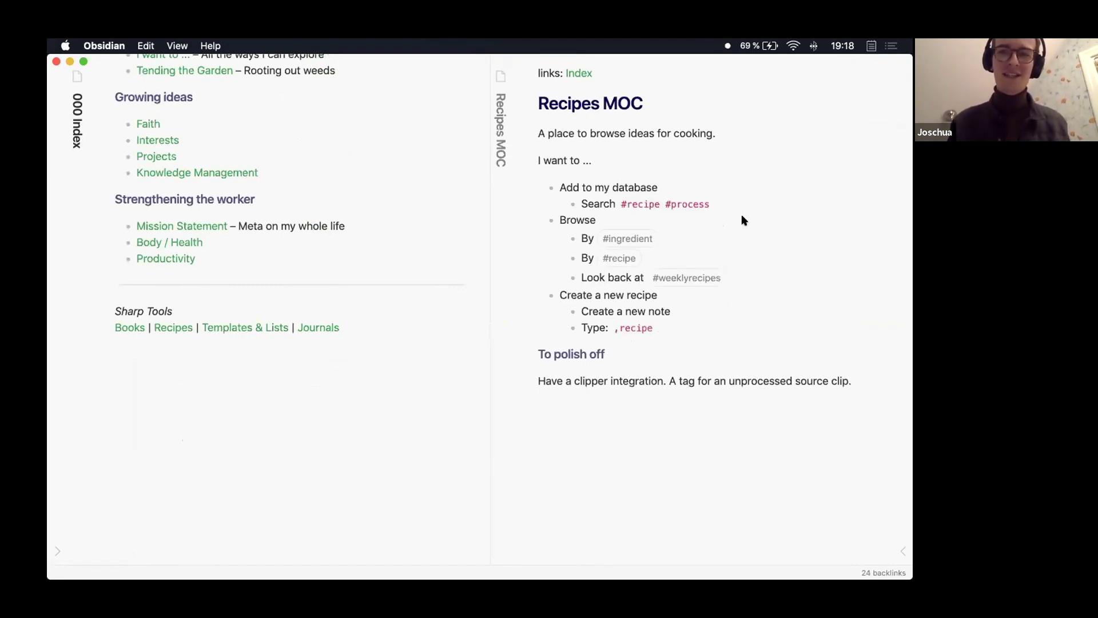
left_click(651, 238)
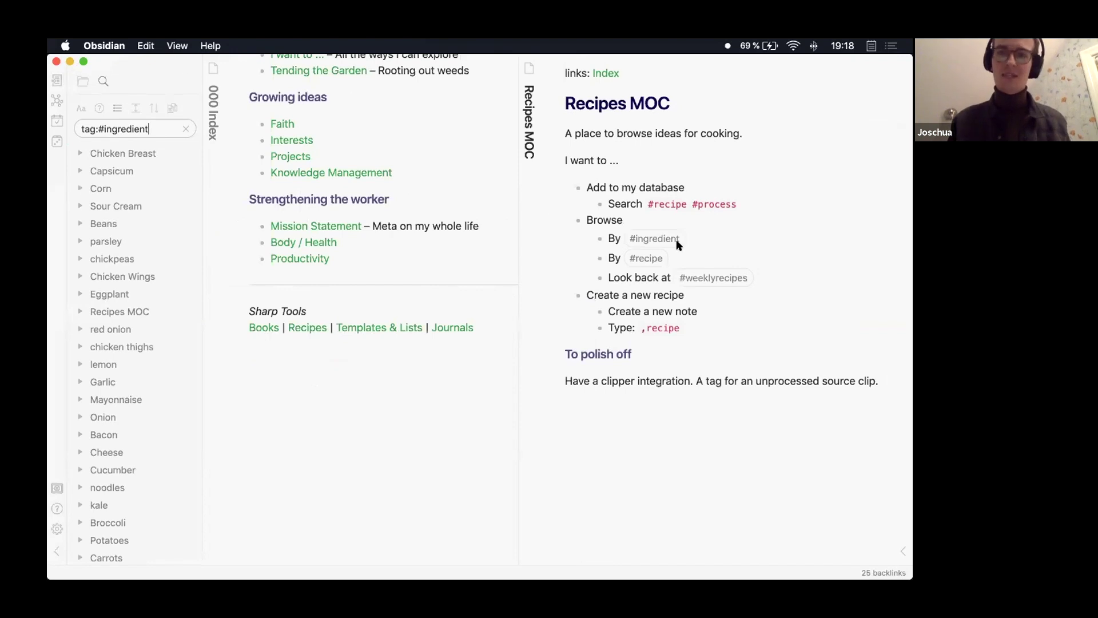
left_click(713, 252)
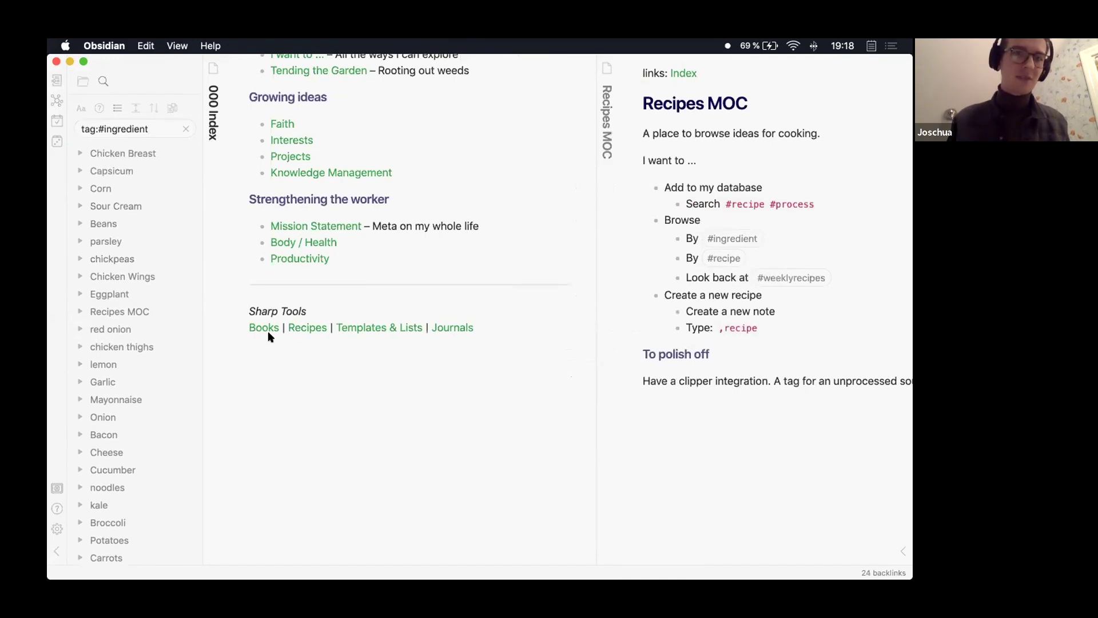
left_click(109, 224)
scroll(421, 177, "down", 5)
scroll(422, 176, "up", 5)
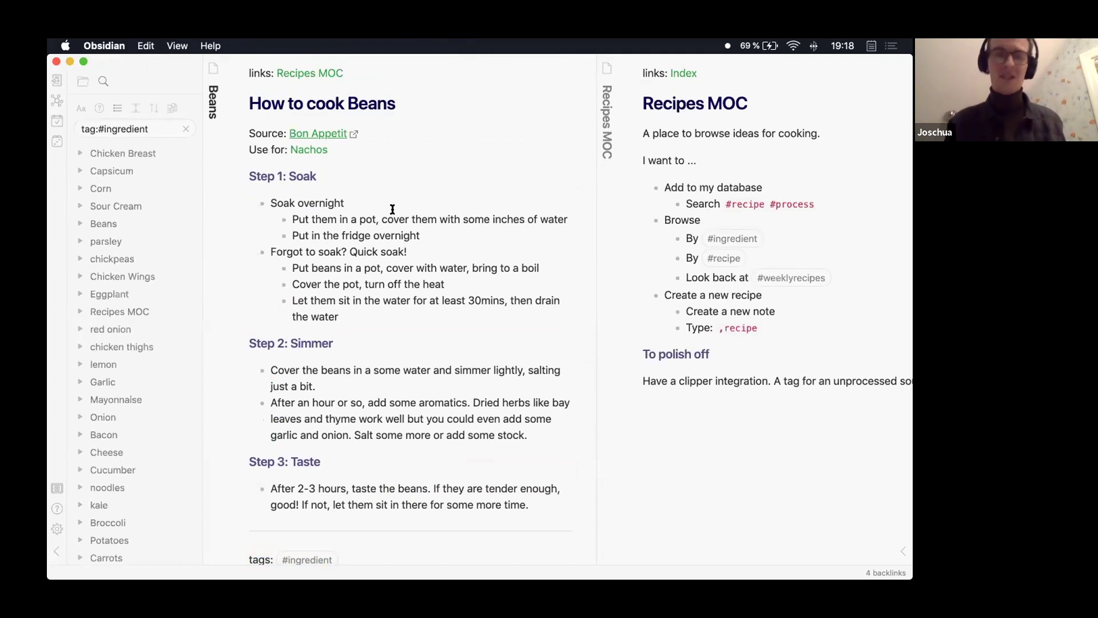
Show the Beans note's outline and backlinks, collapsing the Recipe Book DTS 2020 entry.
scroll(392, 209, "down", 3)
scroll(387, 211, "up", 3)
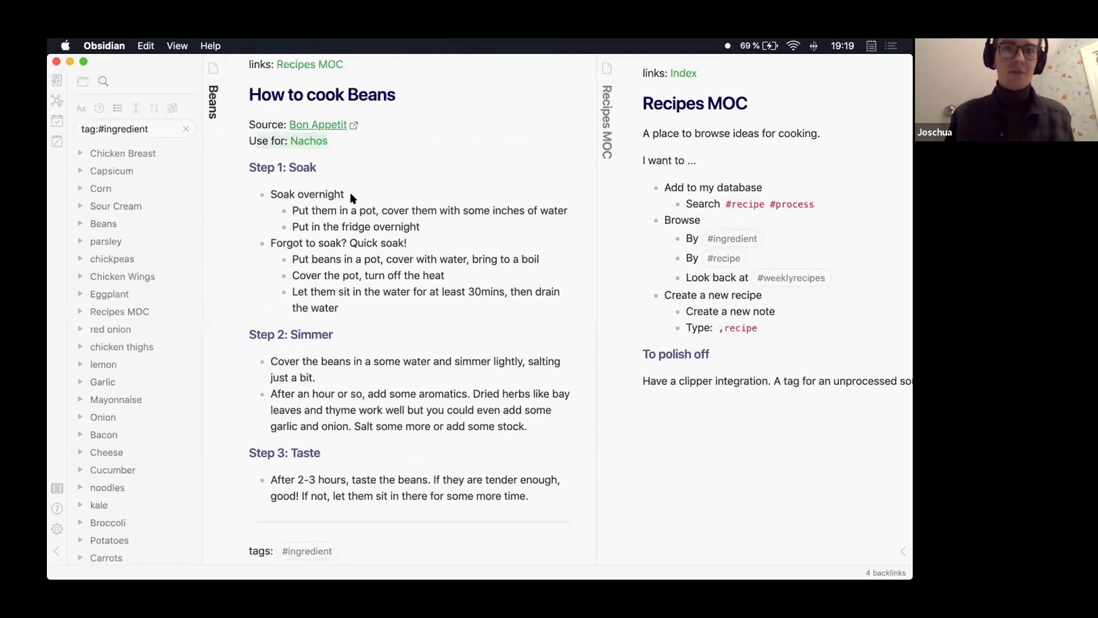
mouse_move(312, 142)
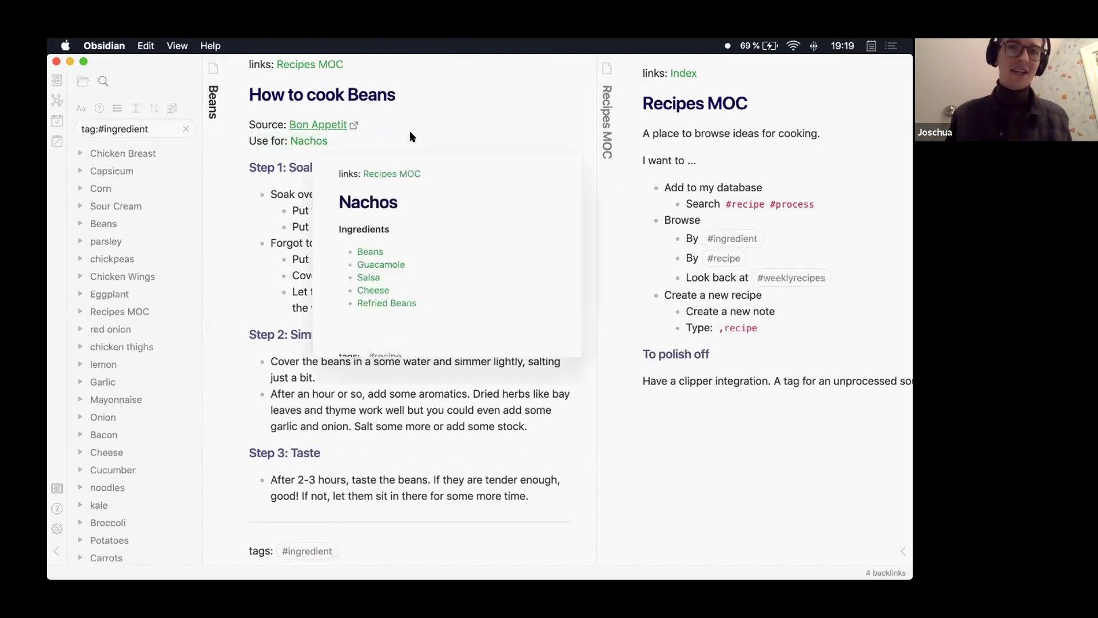
left_click(905, 552)
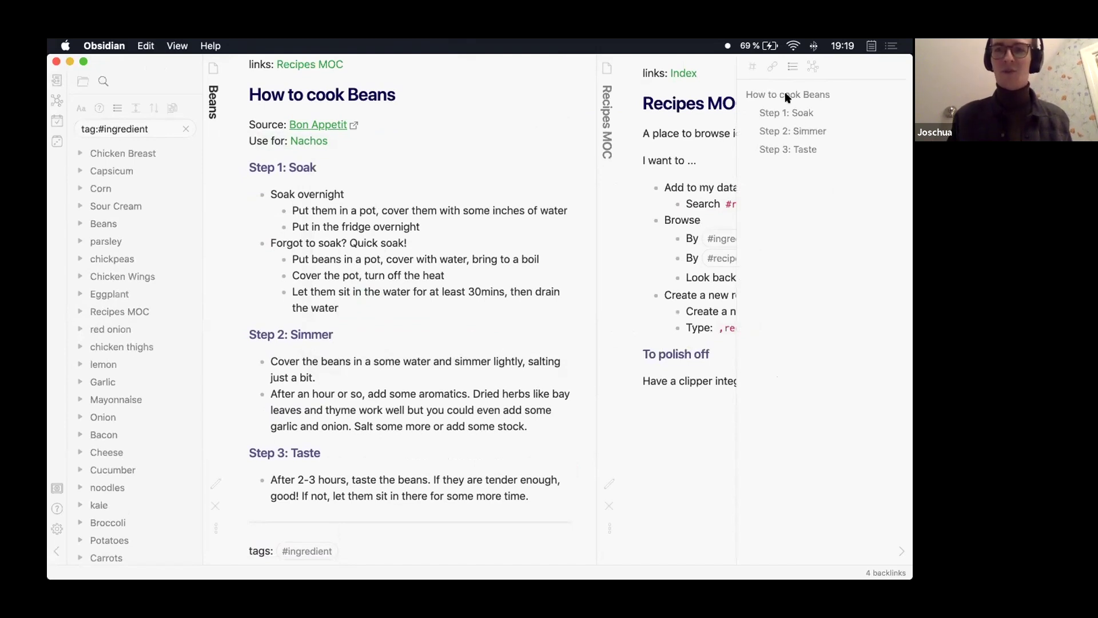
left_click(773, 67)
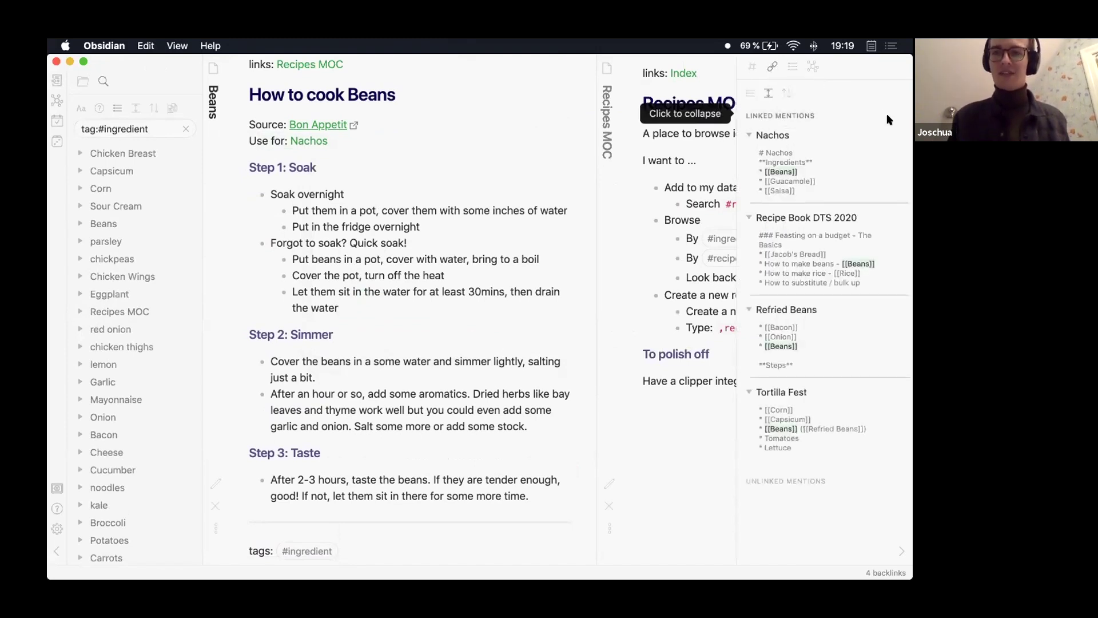
left_click(748, 218)
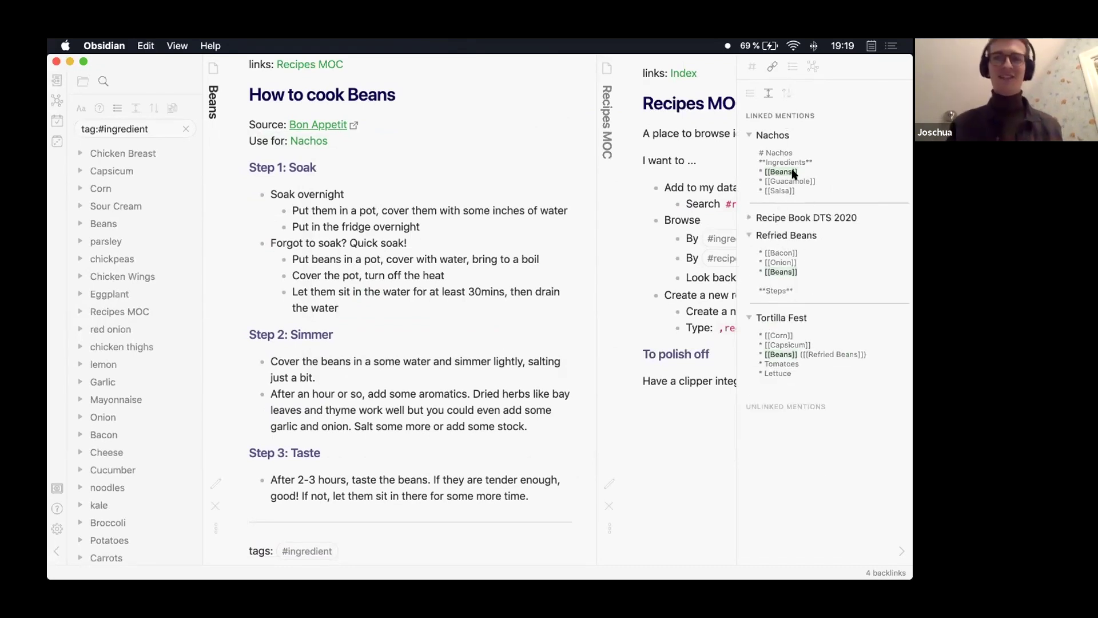
Hide both sidebars and list all notes tagged #recipe from the Recipes MOC.
left_click(900, 552)
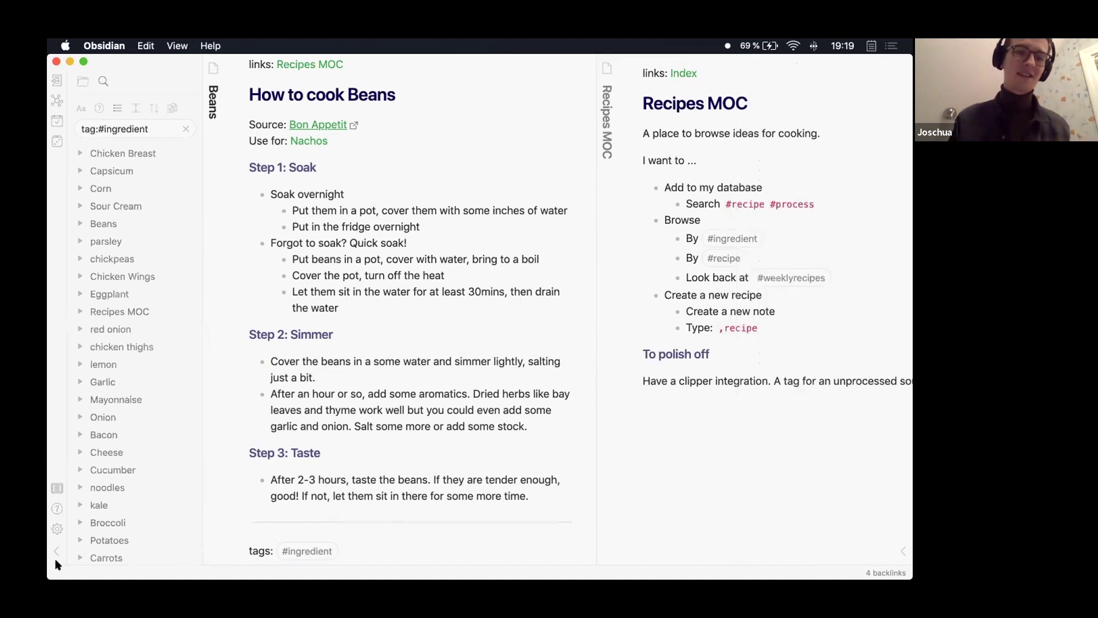
left_click(56, 552)
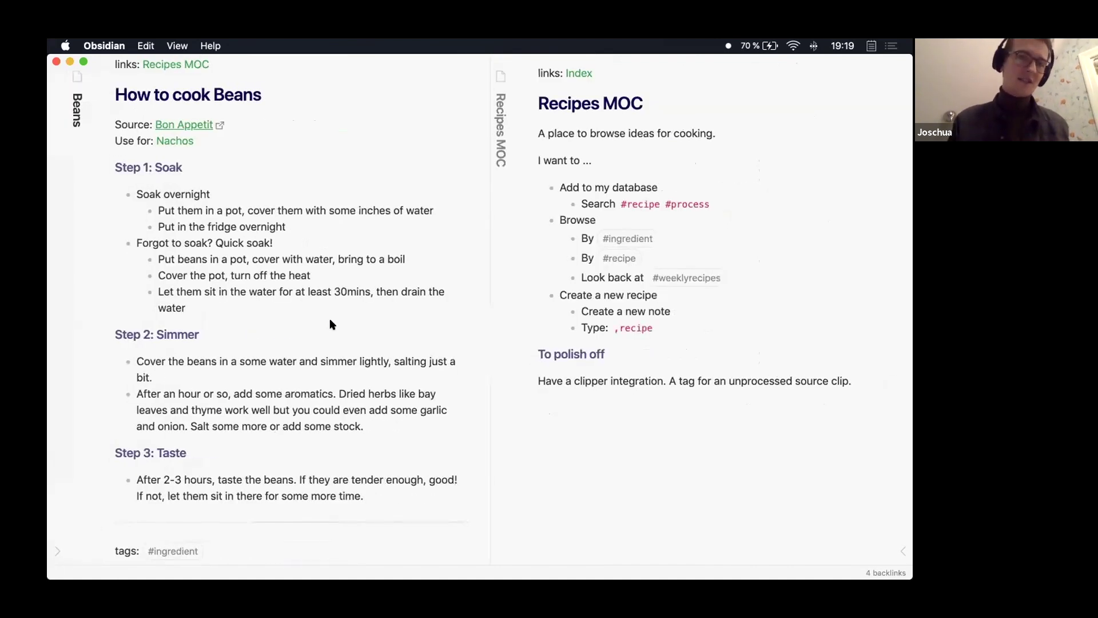
left_click(621, 259)
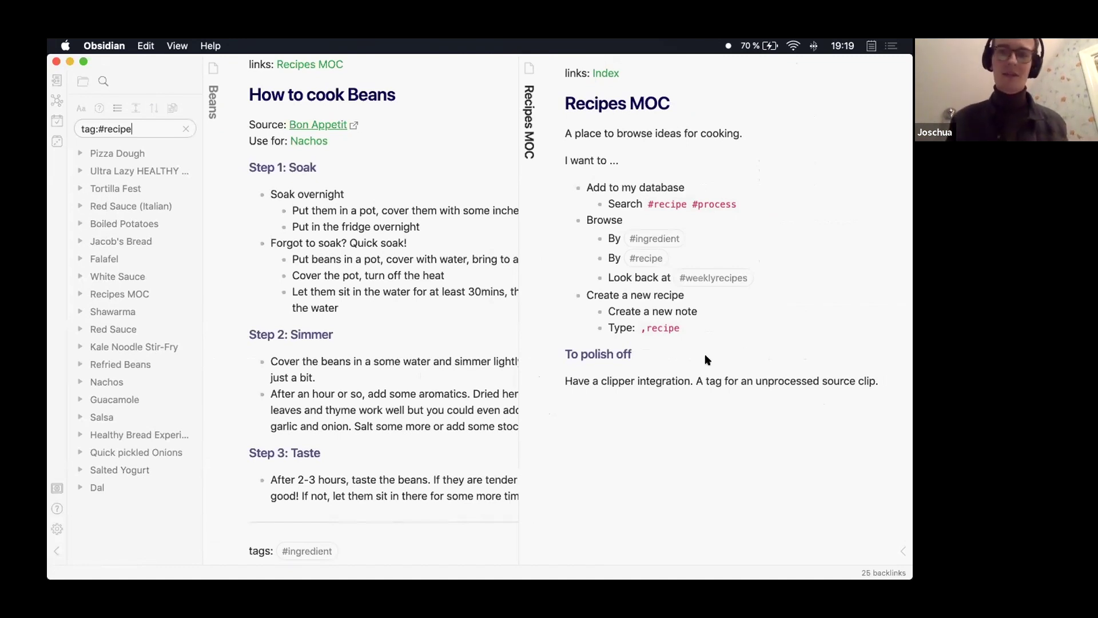
Close How to cook Beans, follow the link to 000 Index, and hide the search sidebar.
key("super+w")
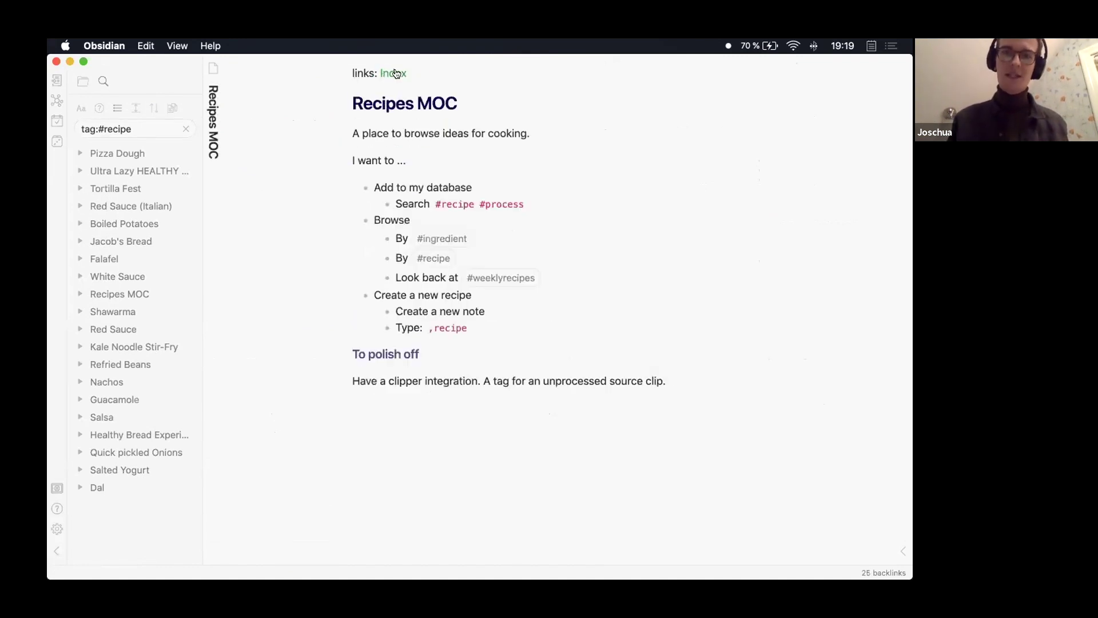
left_click(387, 74)
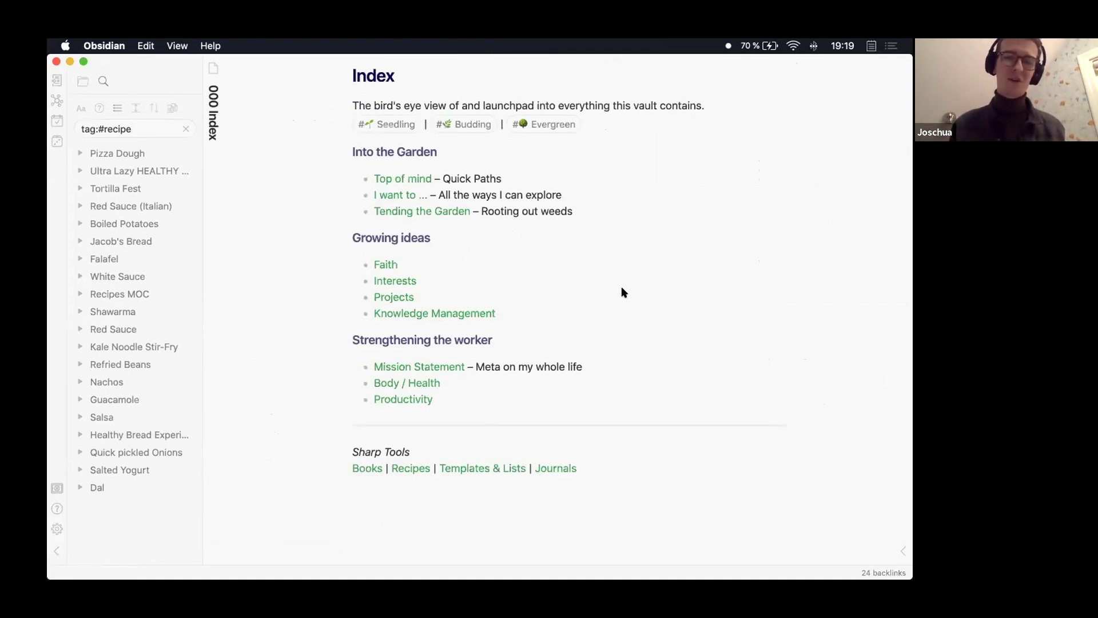
left_click(56, 551)
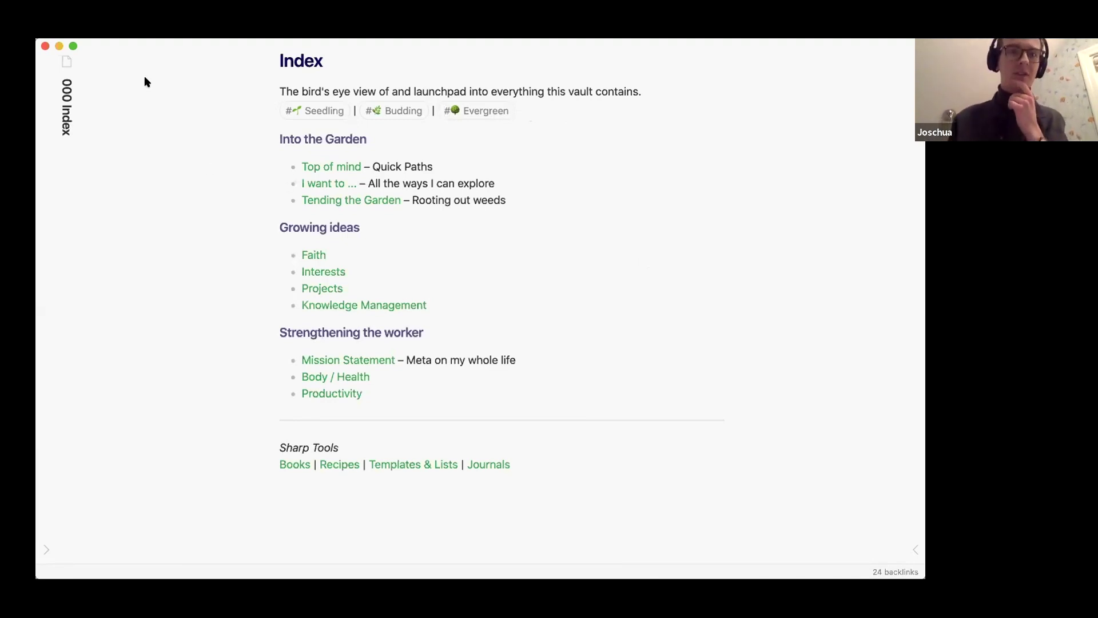
Go from Sharp Tools to the Journals MOC and open the 2020-10-October journal note.
left_click(501, 464)
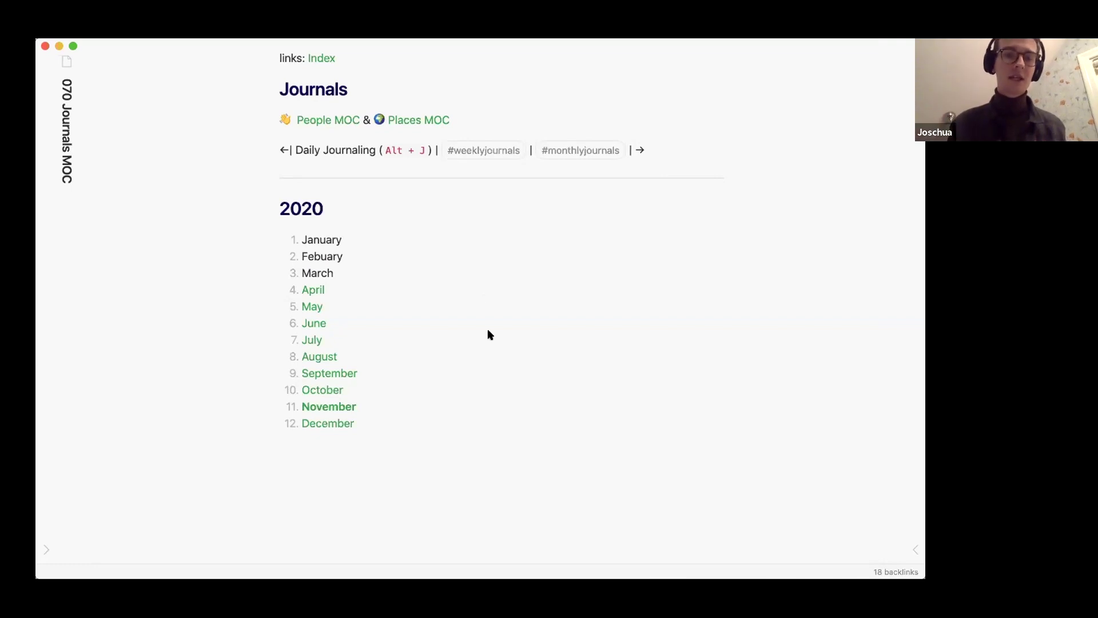
mouse_move(328, 389)
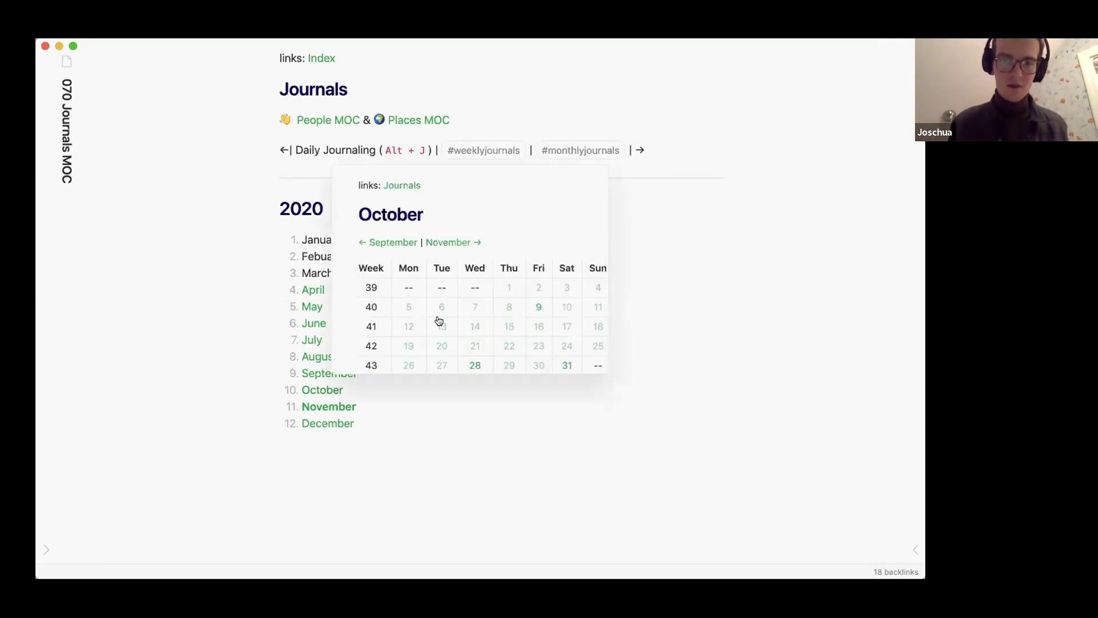
scroll(518, 310, "down", 5)
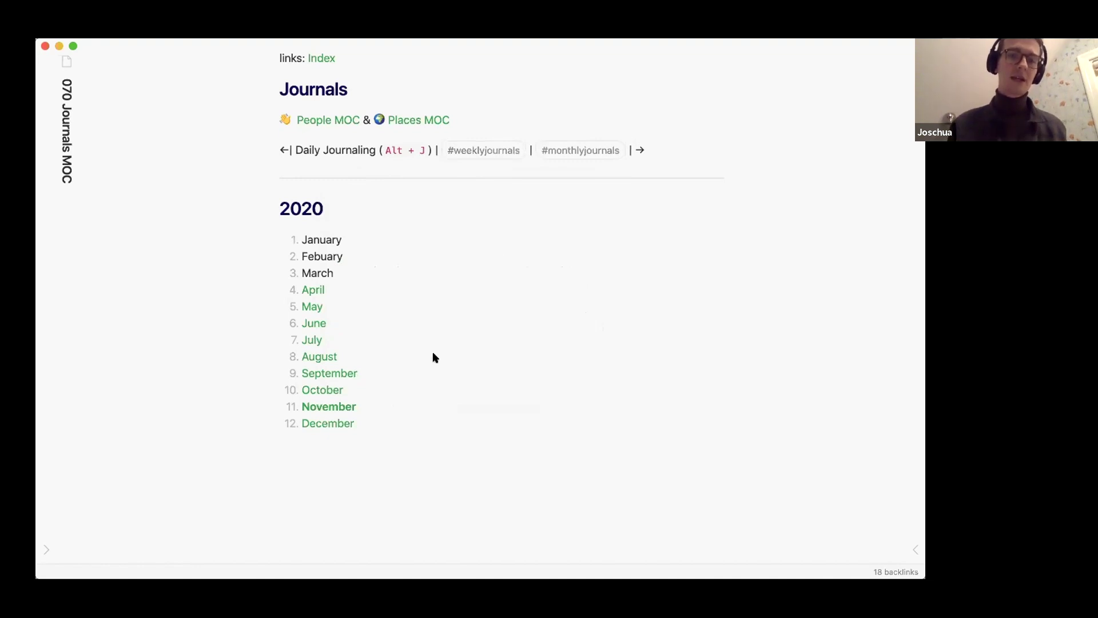
left_click(337, 389)
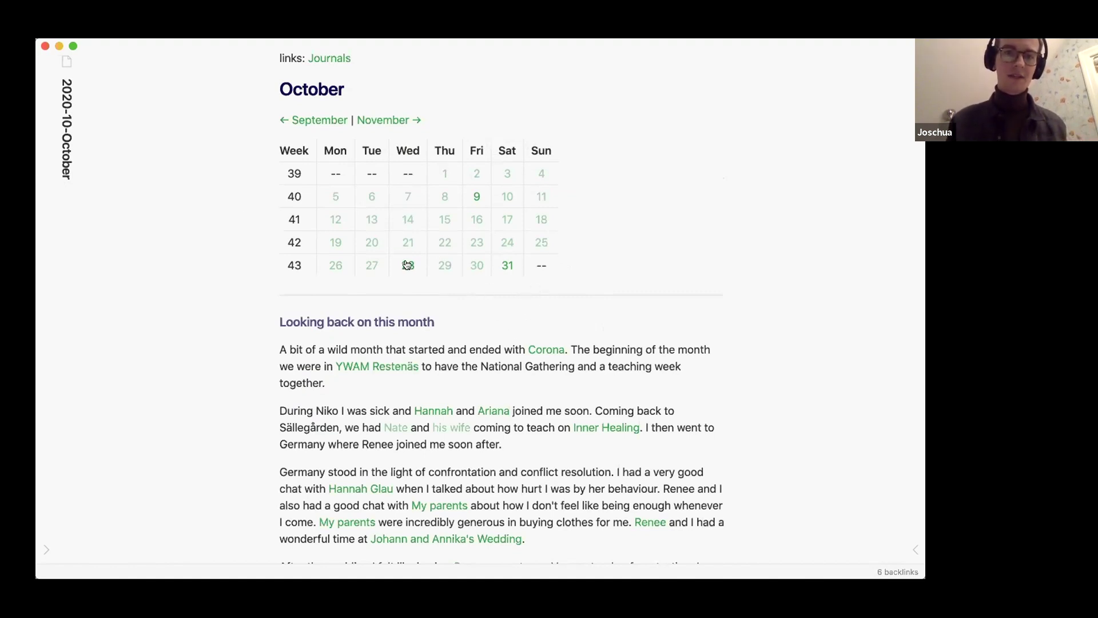
mouse_move(475, 198)
scroll(745, 295, "down", 2)
left_click_drag(301, 277, 752, 272)
scroll(785, 289, "down", 5)
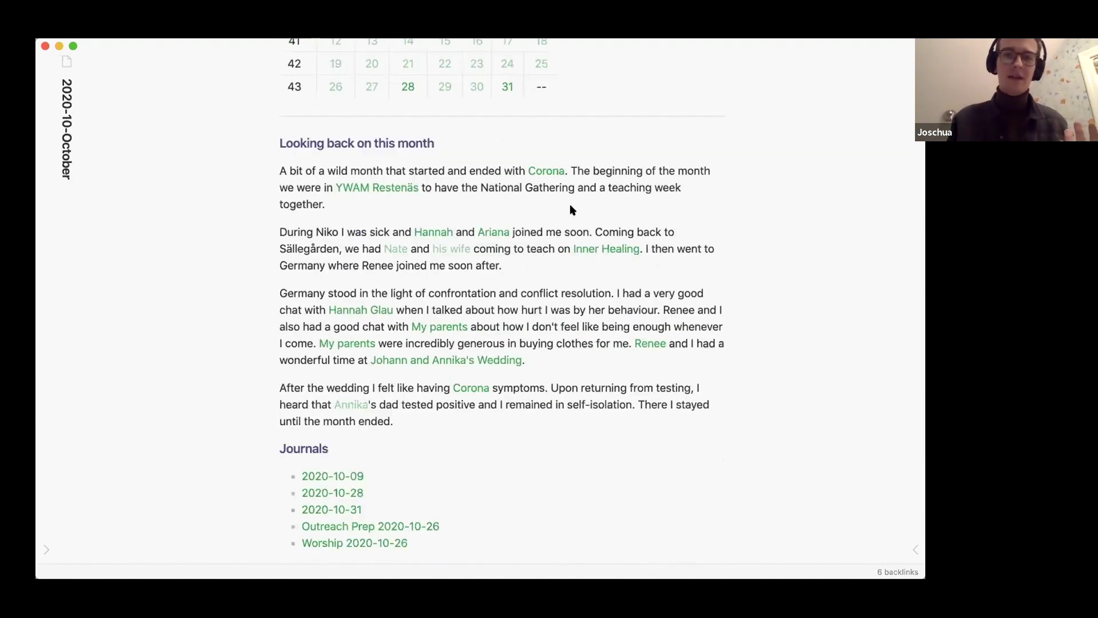
scroll(587, 435, "down", 3)
scroll(567, 309, "up", 2)
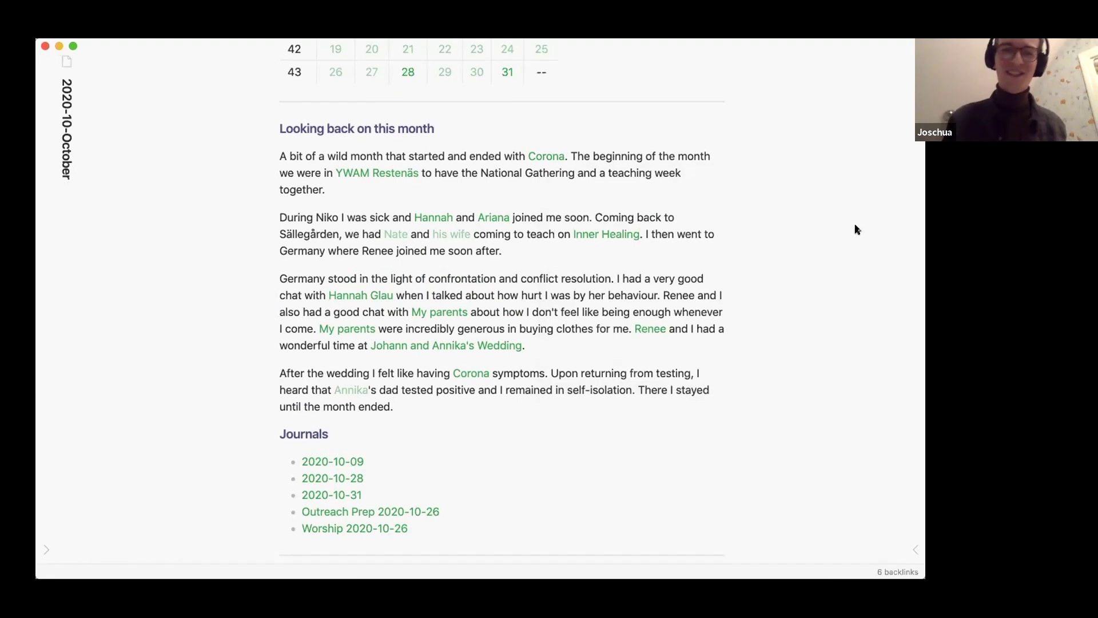
scroll(857, 229, "down", 4)
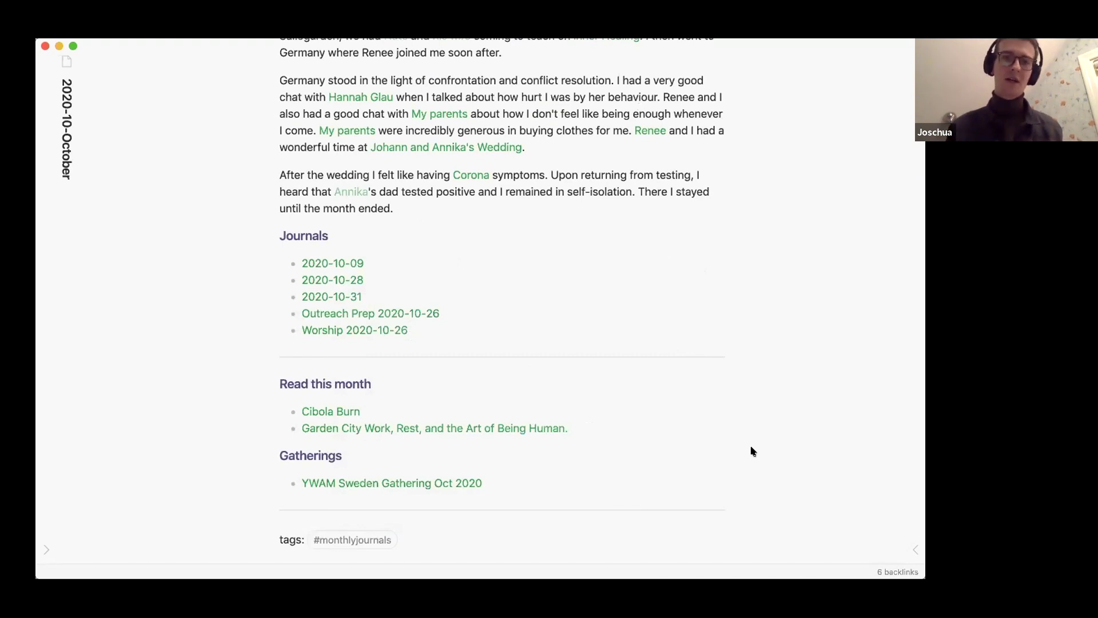
scroll(751, 451, "up", 7)
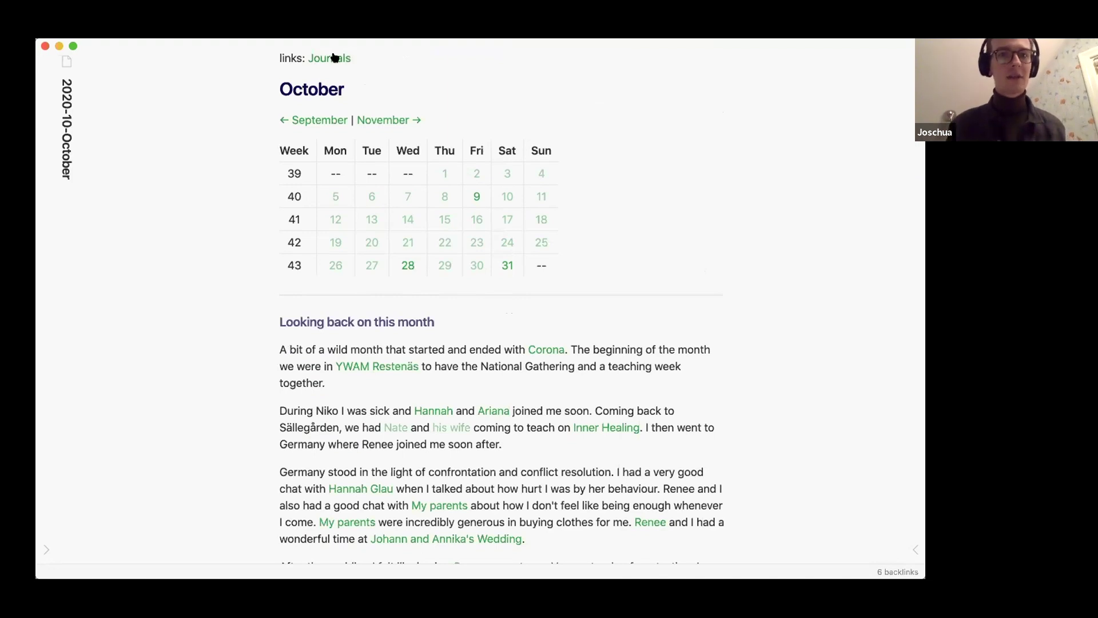
Follow the Journals link atop the October note to move up toward the 020 Interests MOC.
left_click(335, 58)
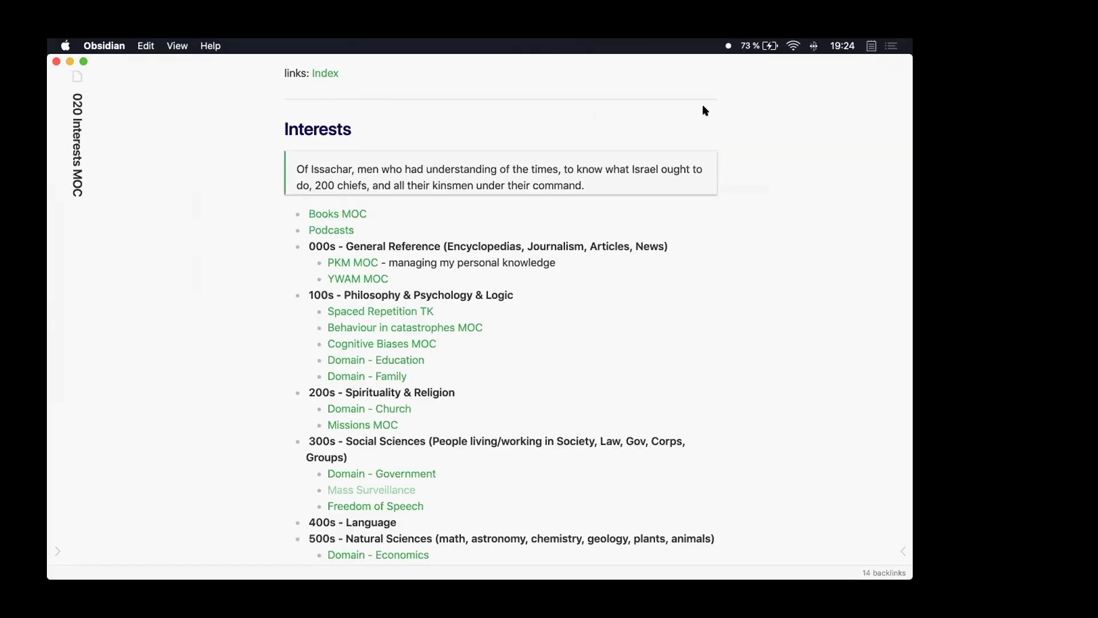